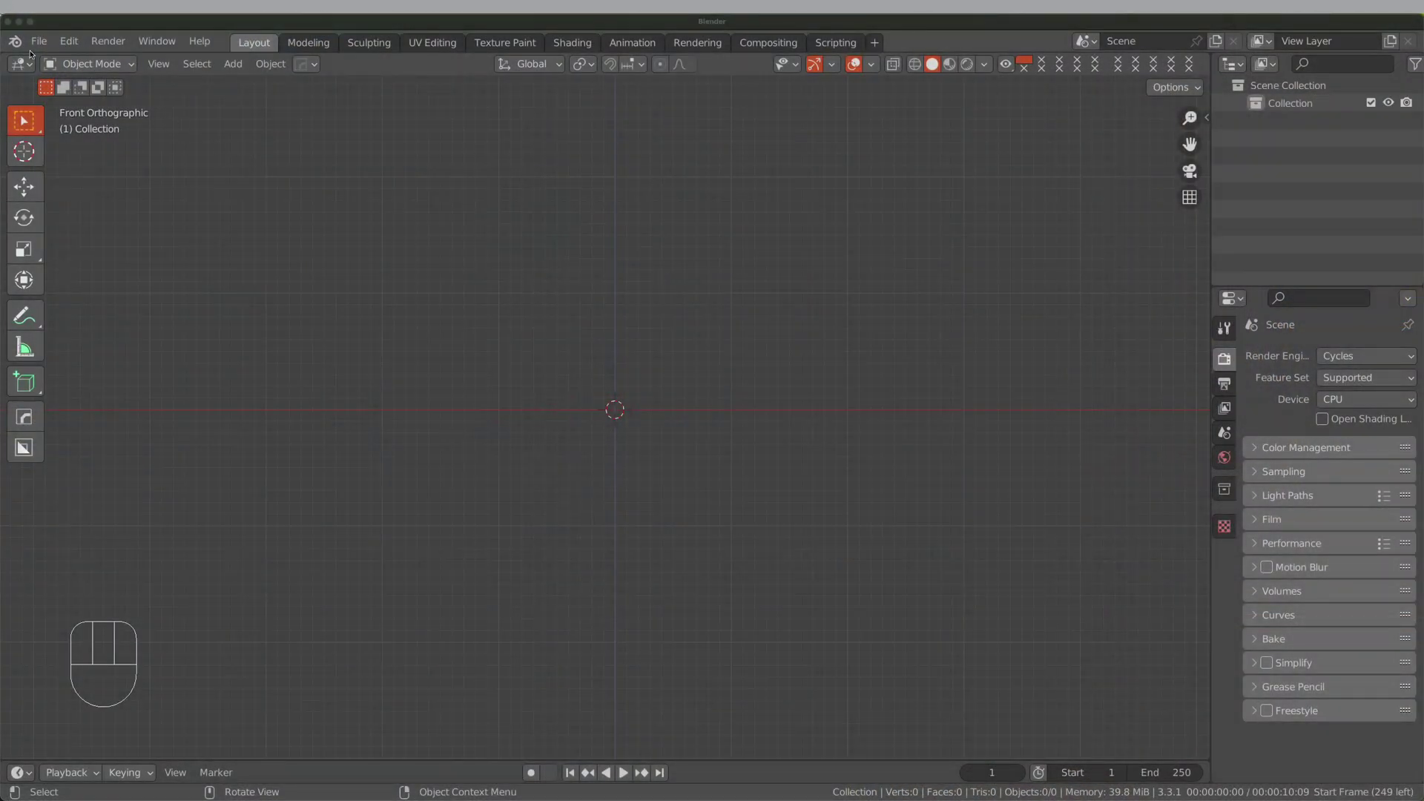
# Choose decal_arrow.png from the Animated_arrow folder in the Images as Planes importer
pyautogui.click(35, 42)
pyautogui.moveTo(134, 283)
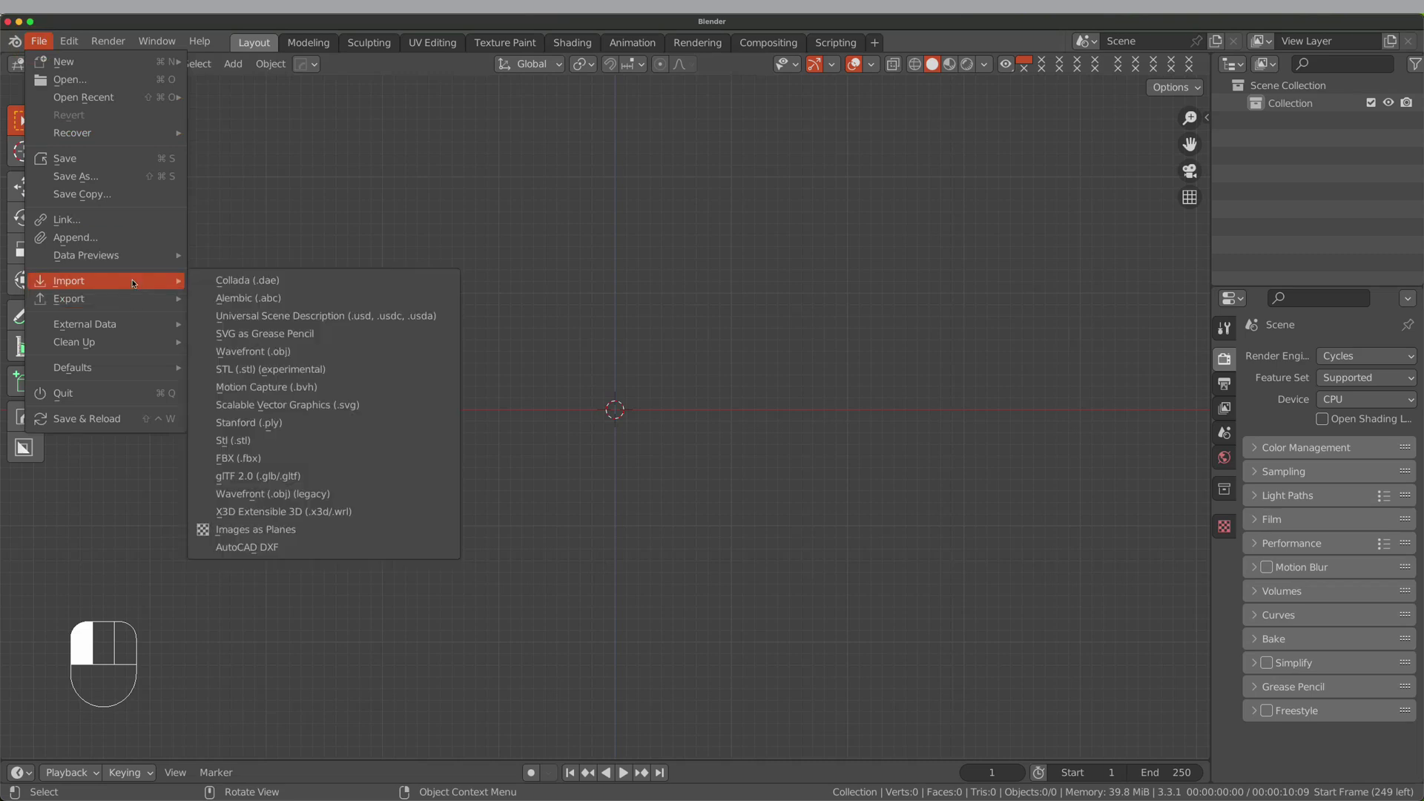
pyautogui.click(277, 528)
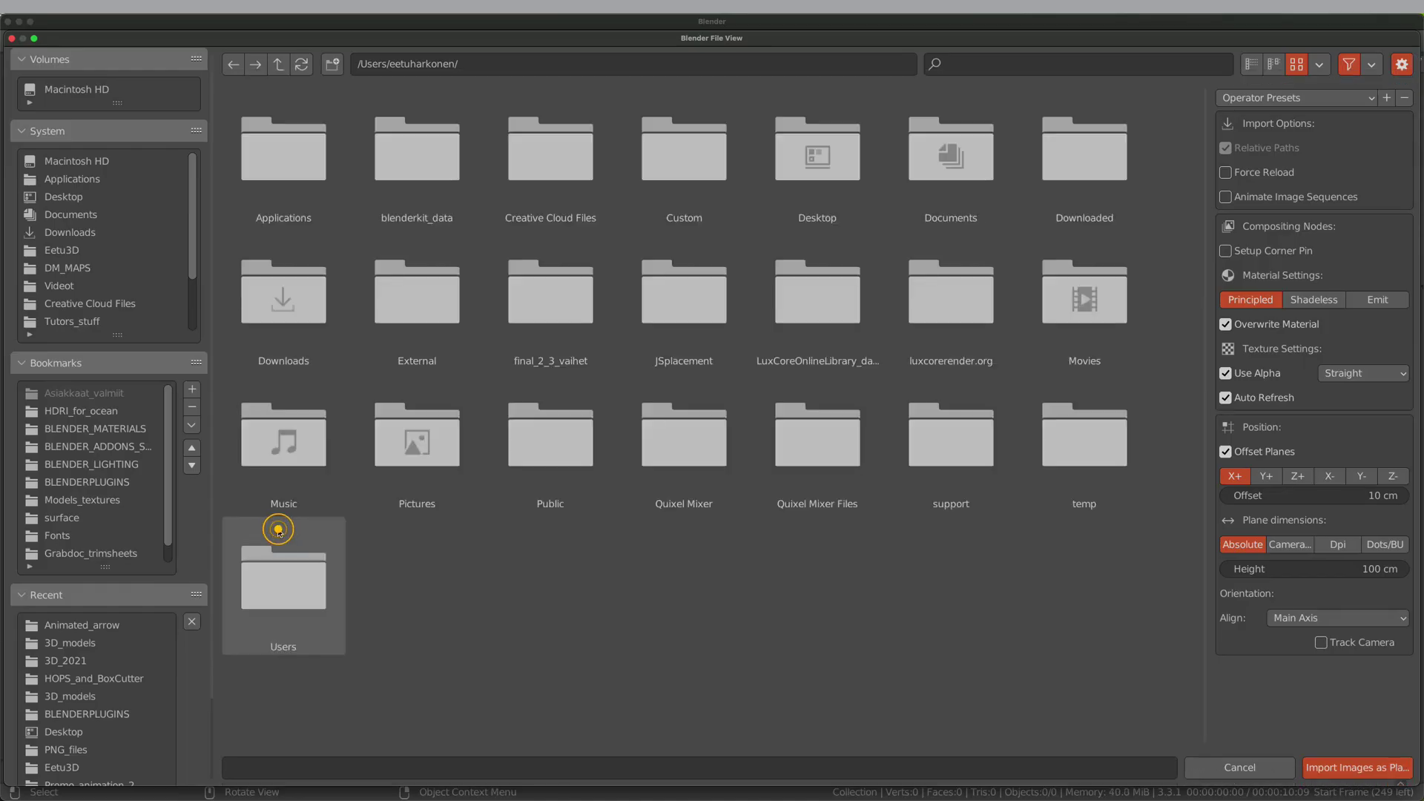
pyautogui.click(127, 624)
pyautogui.click(299, 176)
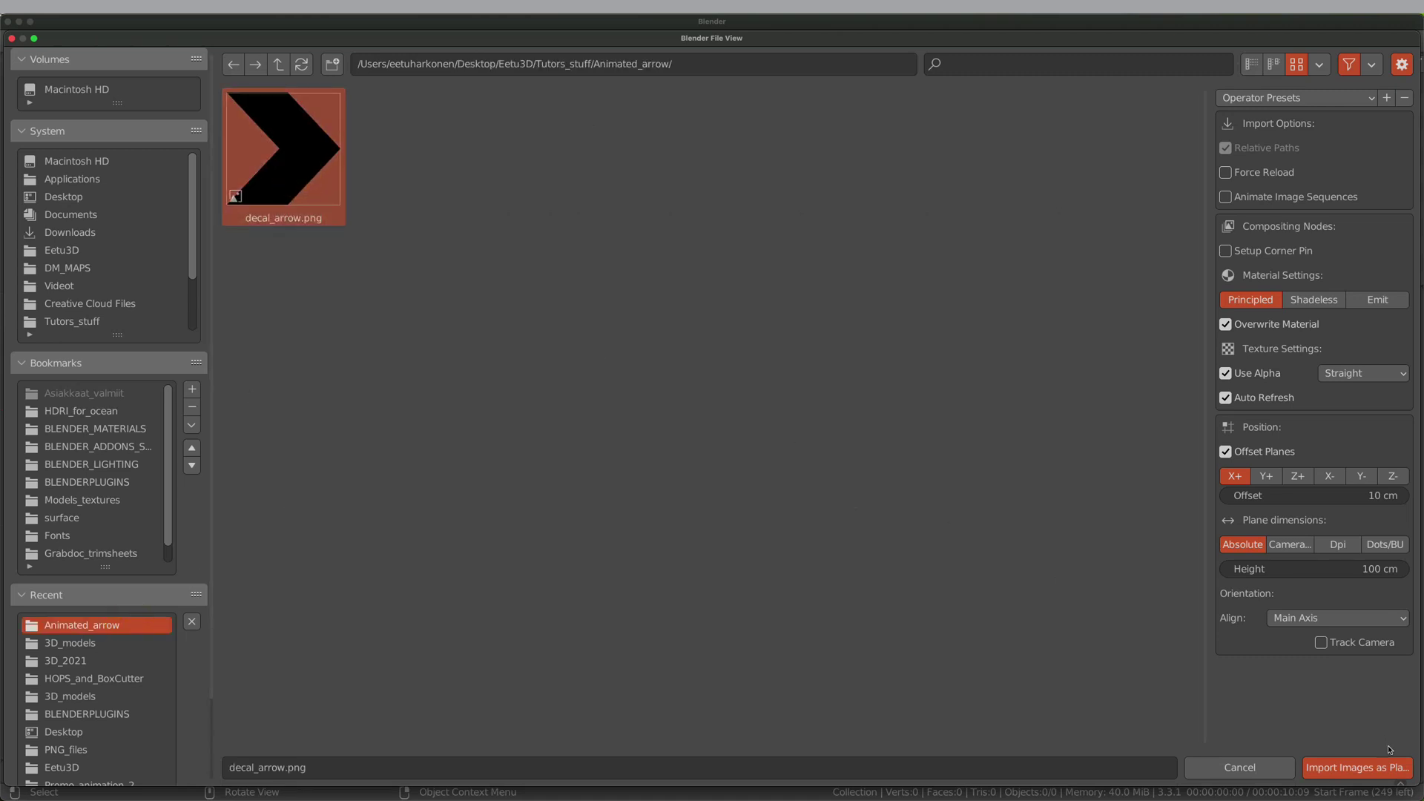
# Import decal_arrow.png as a plane and rotate it 90 degrees around X
pyautogui.click(1372, 766)
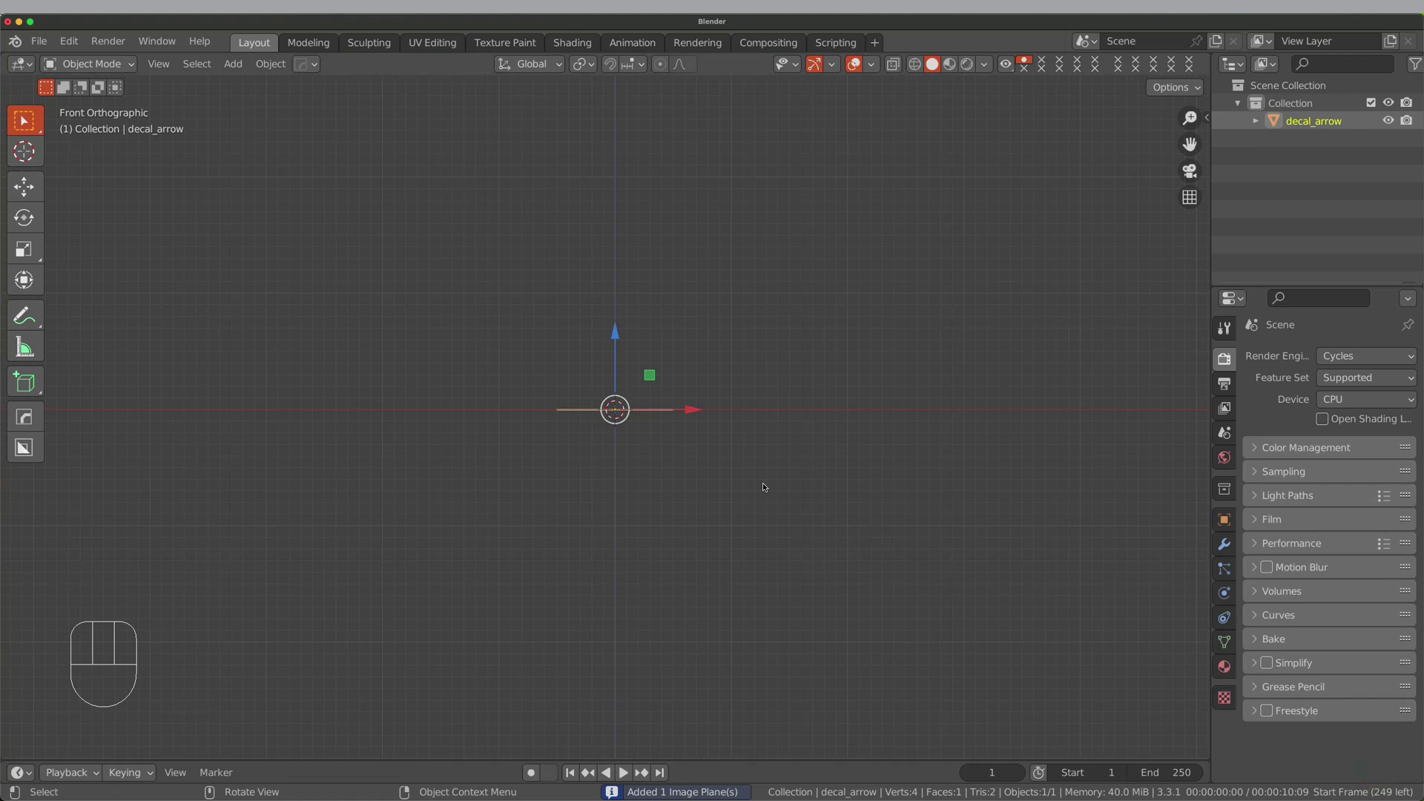
pyautogui.press('r')
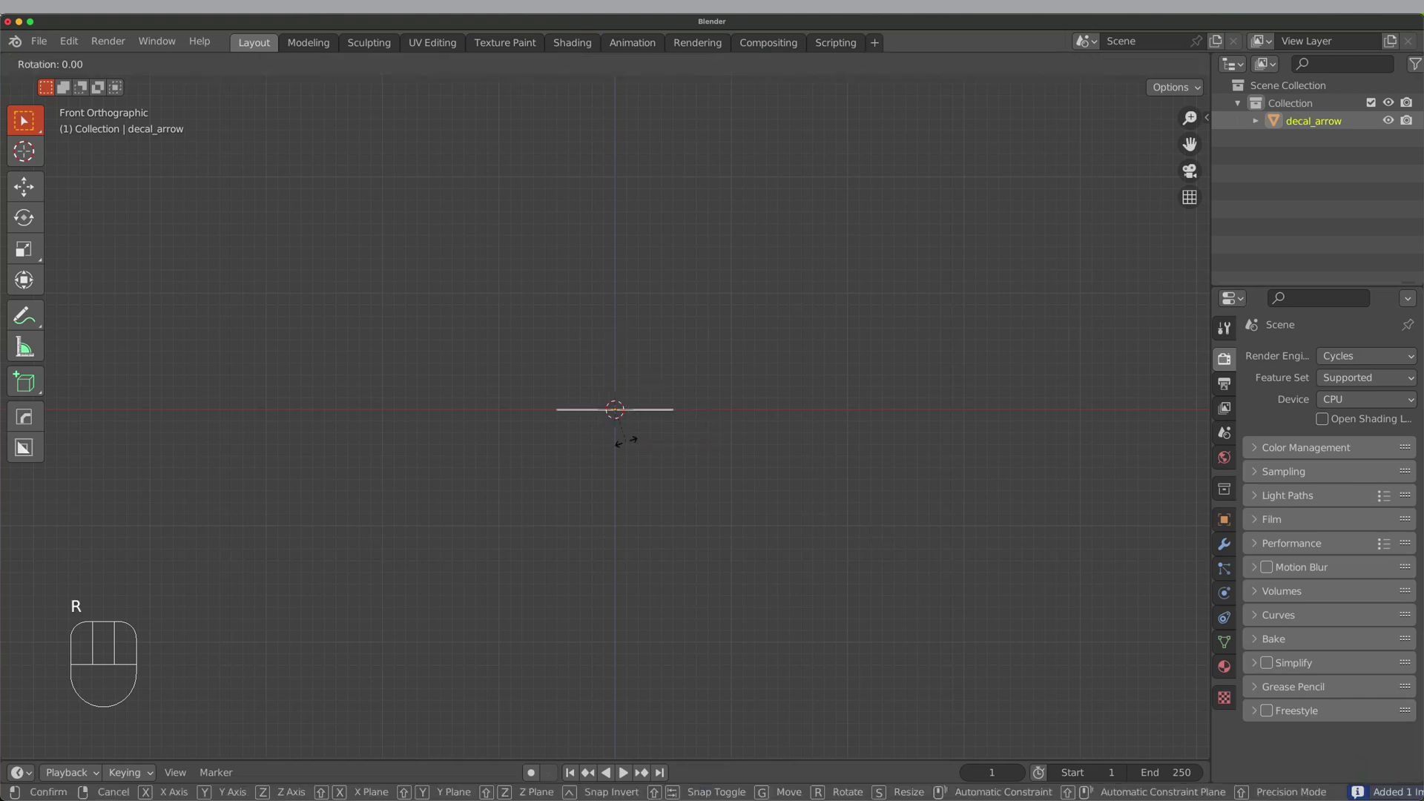
pyautogui.write('x')
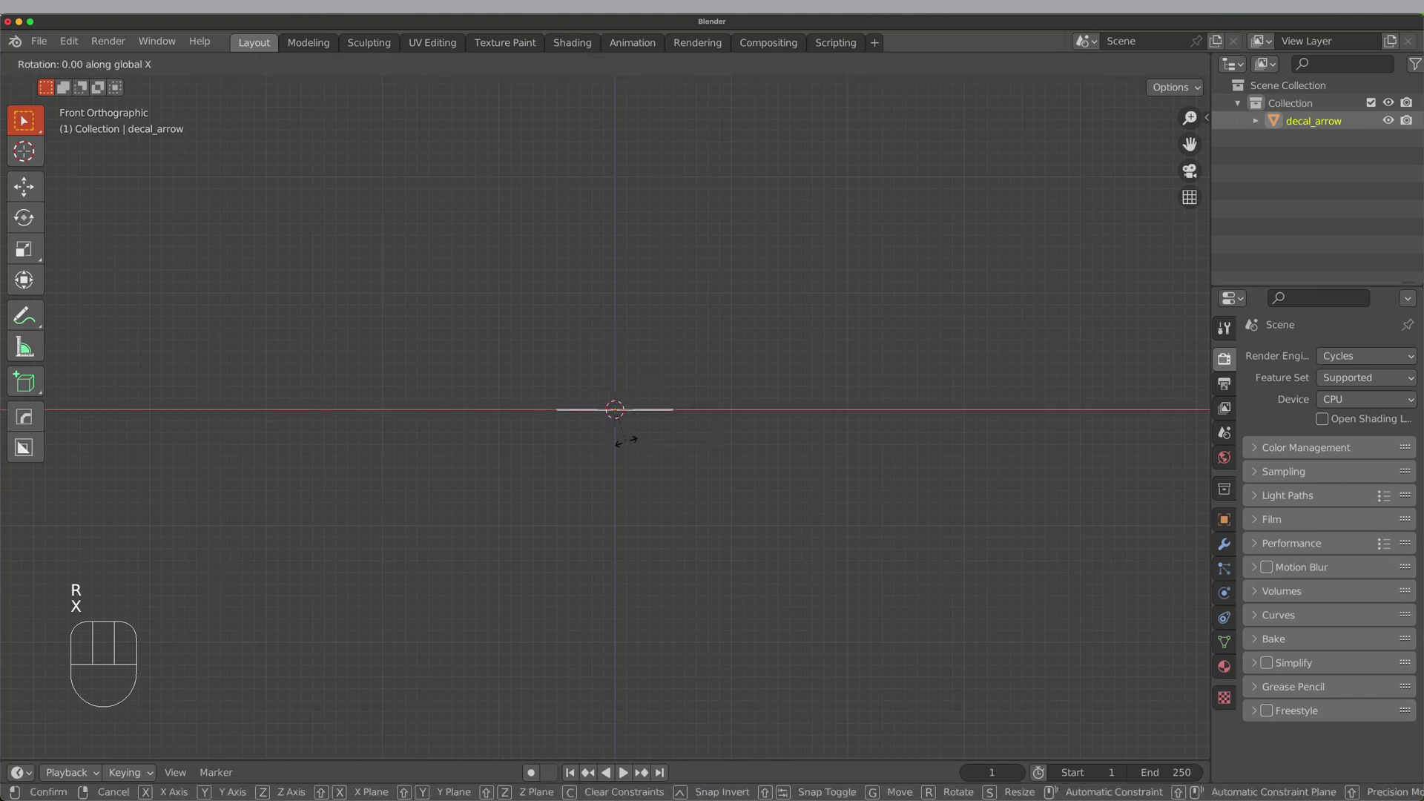
pyautogui.write('90')
pyautogui.click(625, 439)
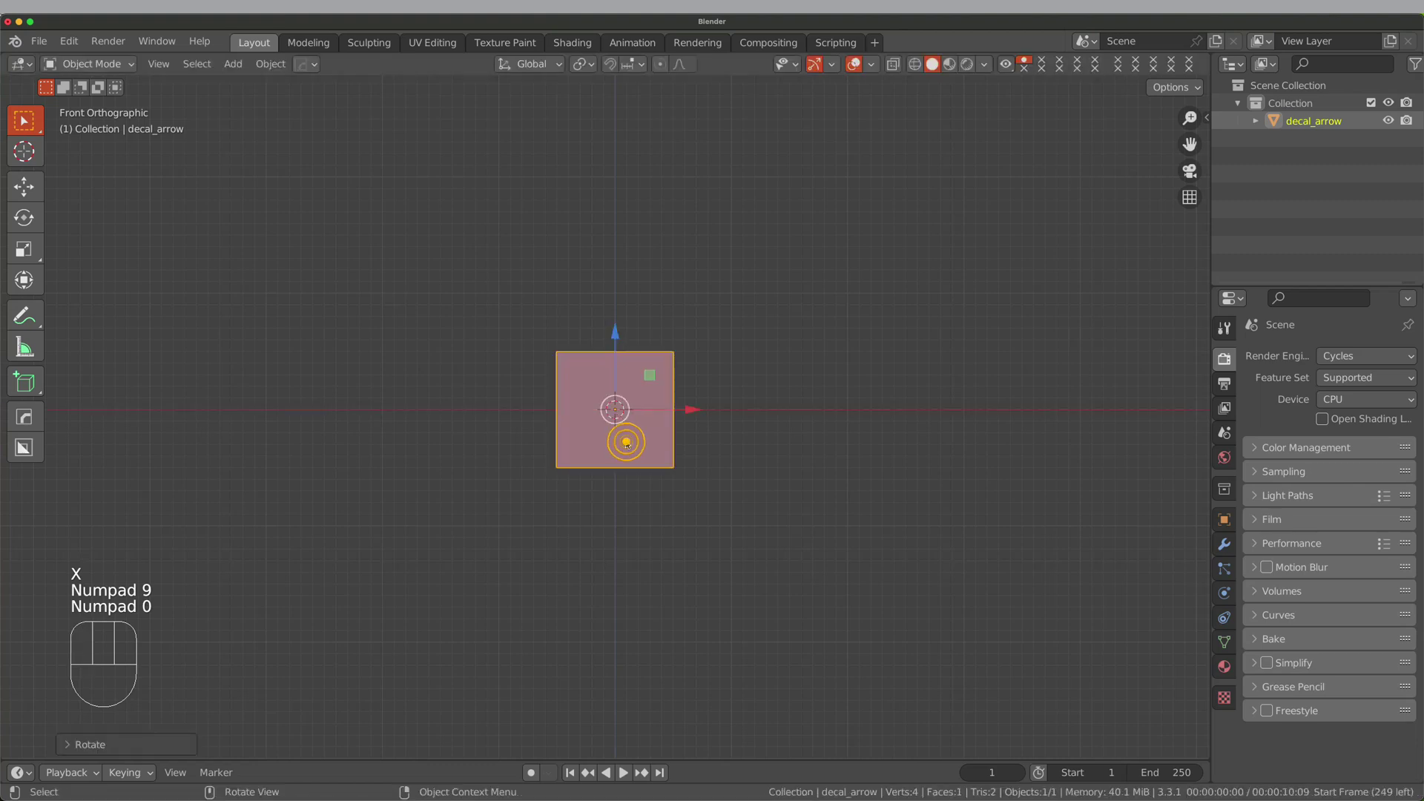
# Switch the viewport to Material Preview and frame the arrow plane
pyautogui.press('z')
pyautogui.click(646, 554)
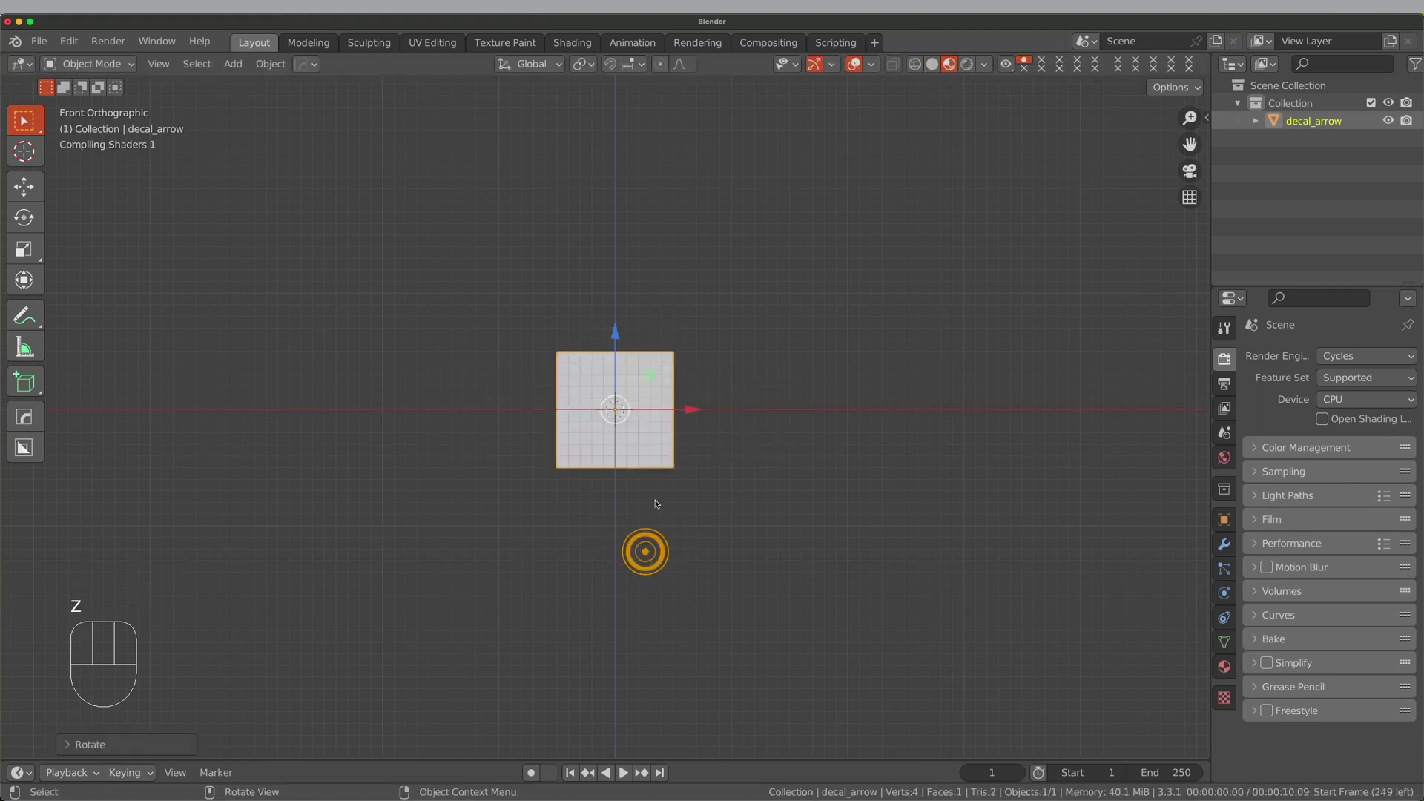
pyautogui.scroll(5, 648, 488)
pyautogui.scroll(3, 527, 223)
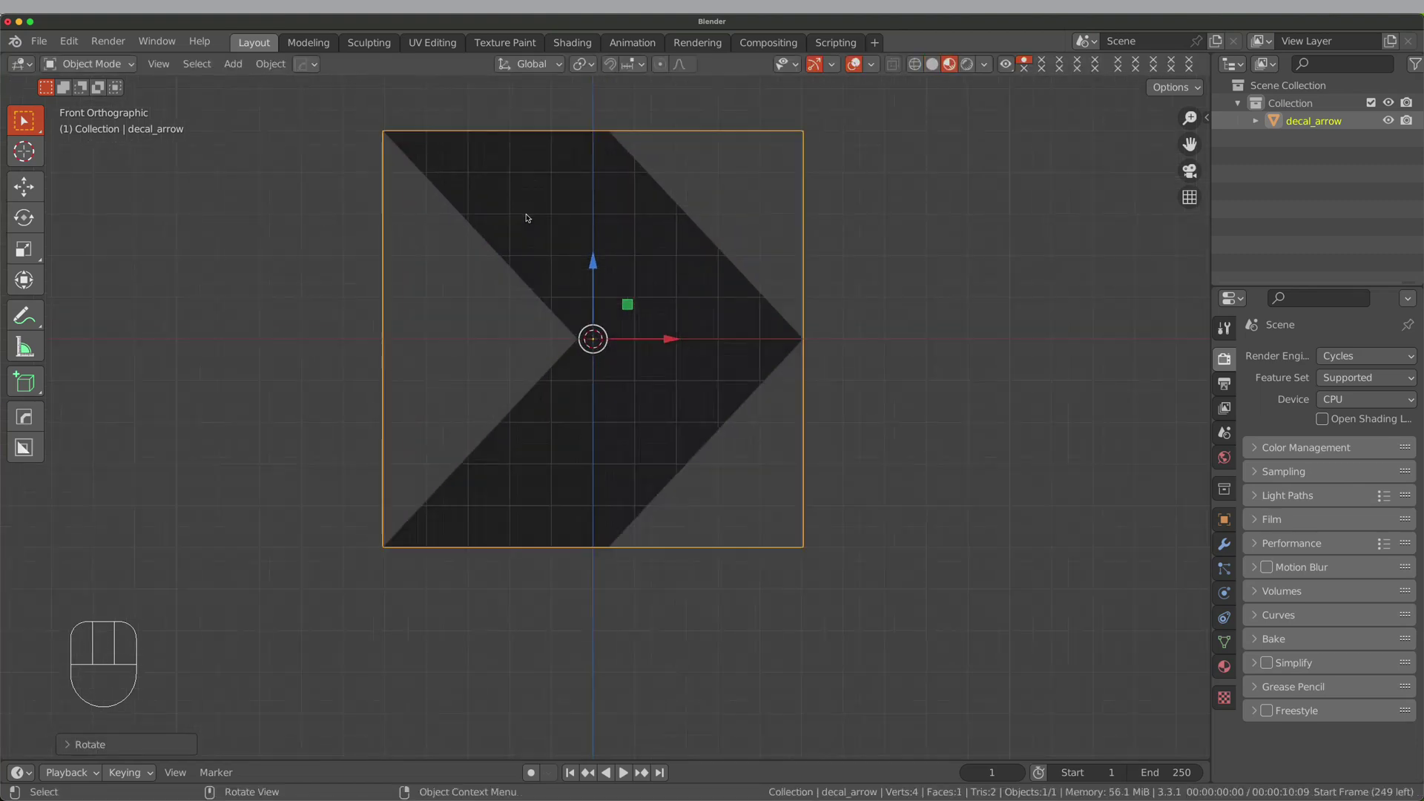
pyautogui.keyDown('shift'); pyautogui.moveTo(883, 282); pyautogui.dragTo(894, 340, button='middle'); pyautogui.keyUp('shift')
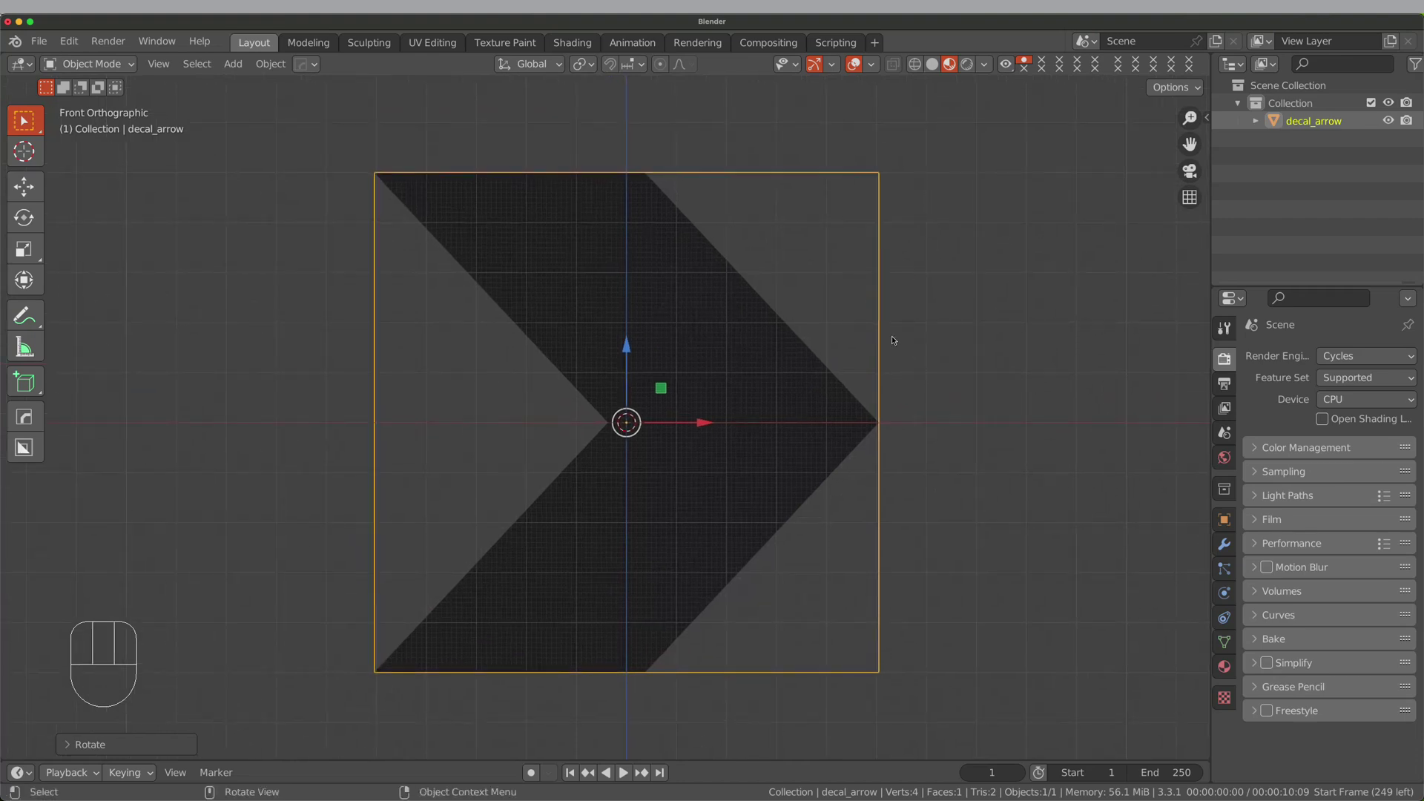
# In Edit Mode, enable Correct Face Attributes and add a horizontal loop cut at the plane's middle
pyautogui.press('Tab')
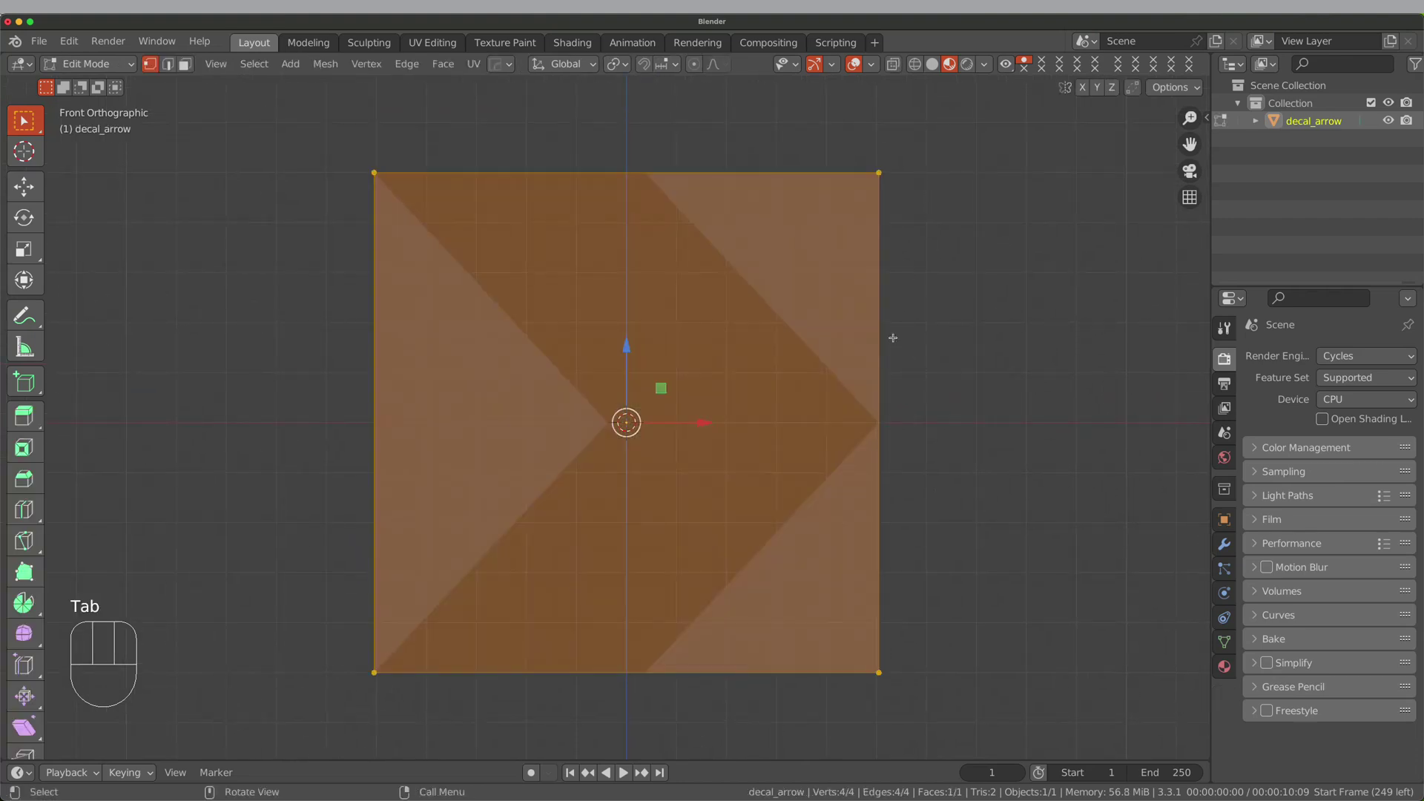
pyautogui.click(1170, 86)
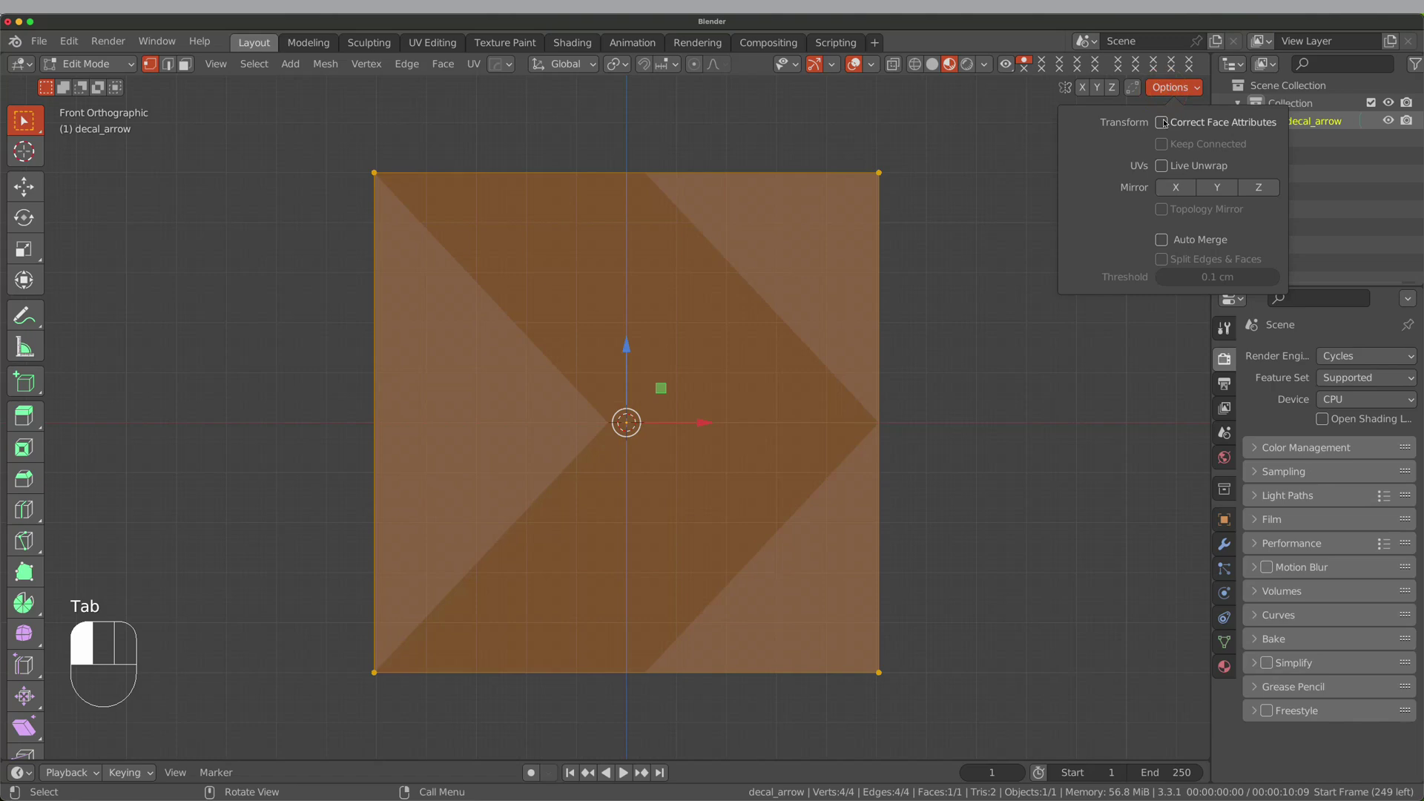
pyautogui.click(1162, 122)
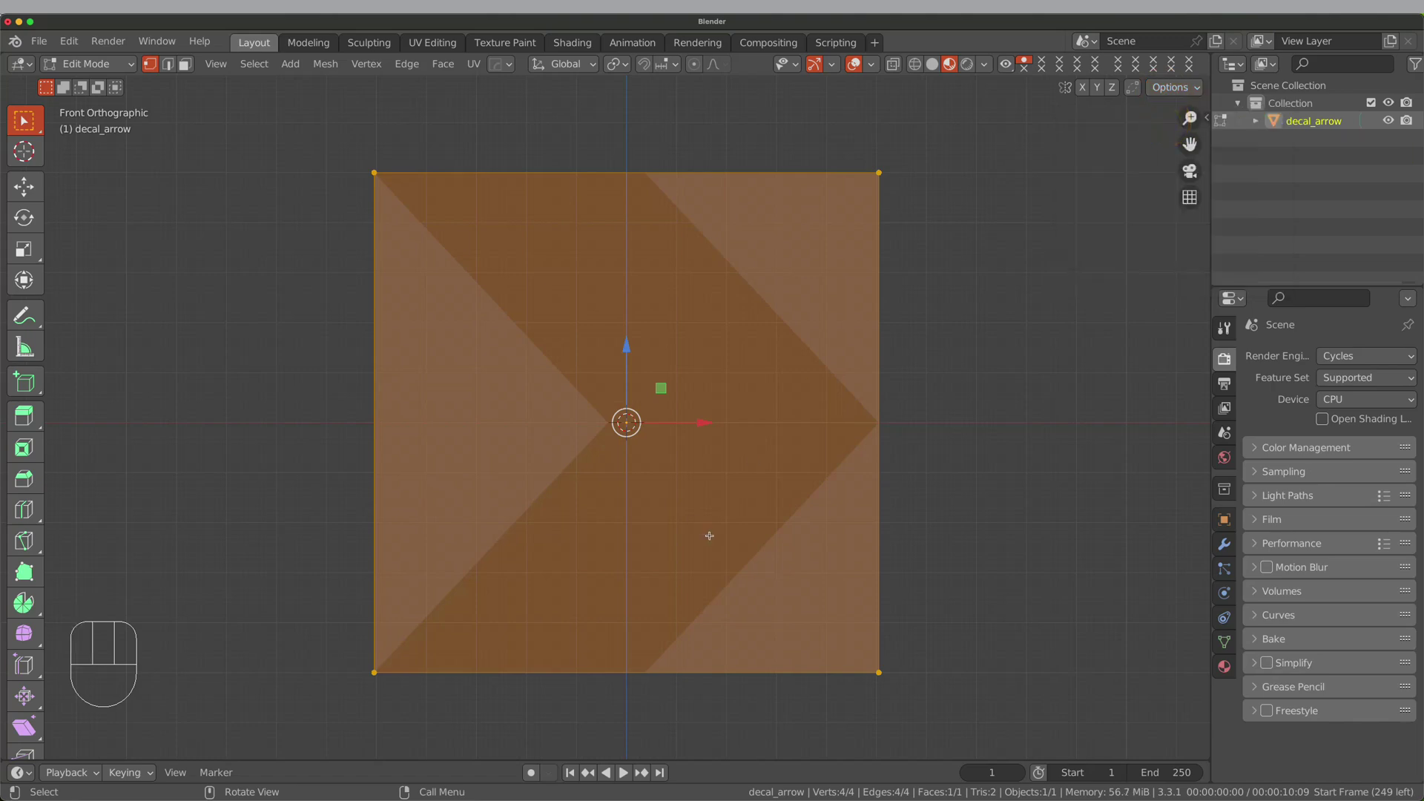
pyautogui.hotkey('ctrl', 'r')
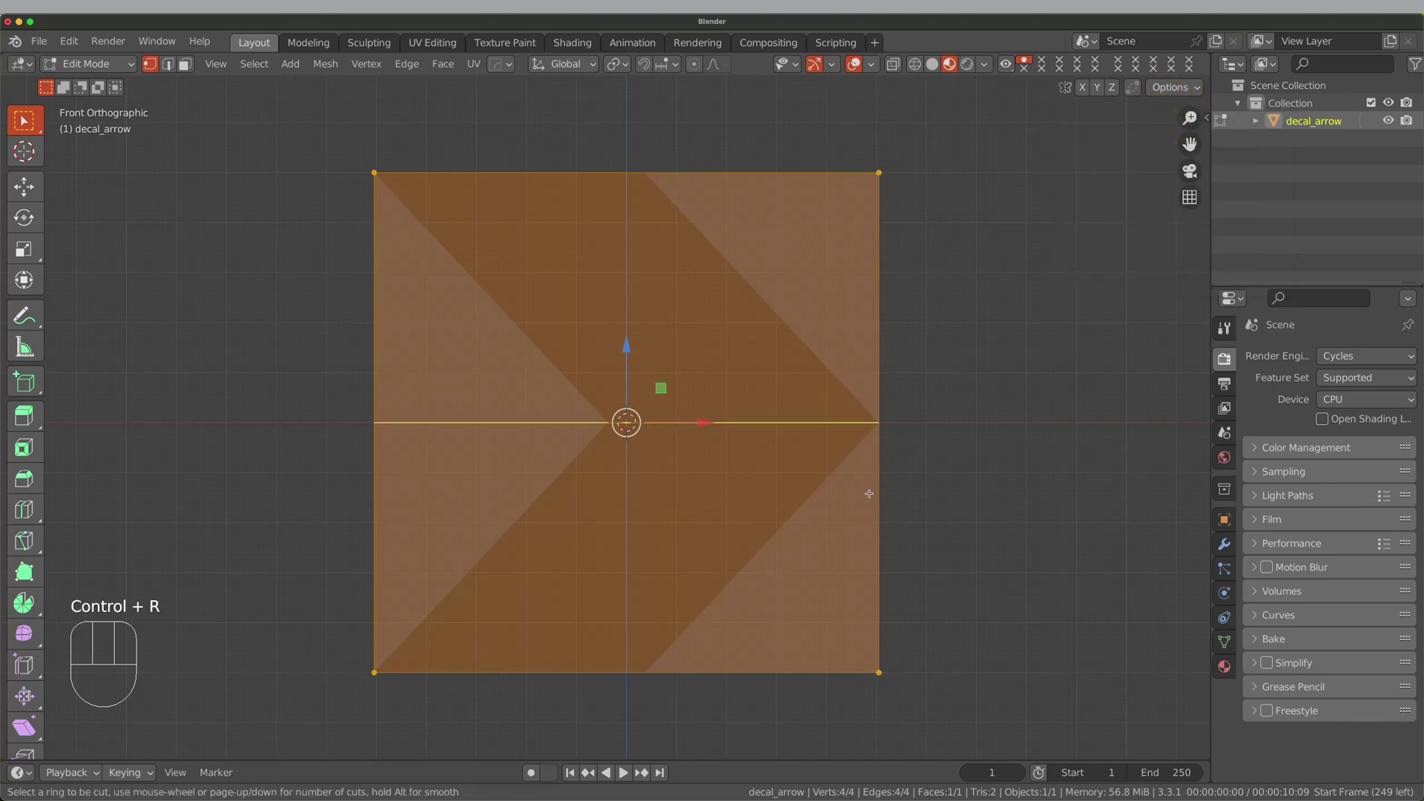
pyautogui.click(869, 493)
pyautogui.click(868, 492)
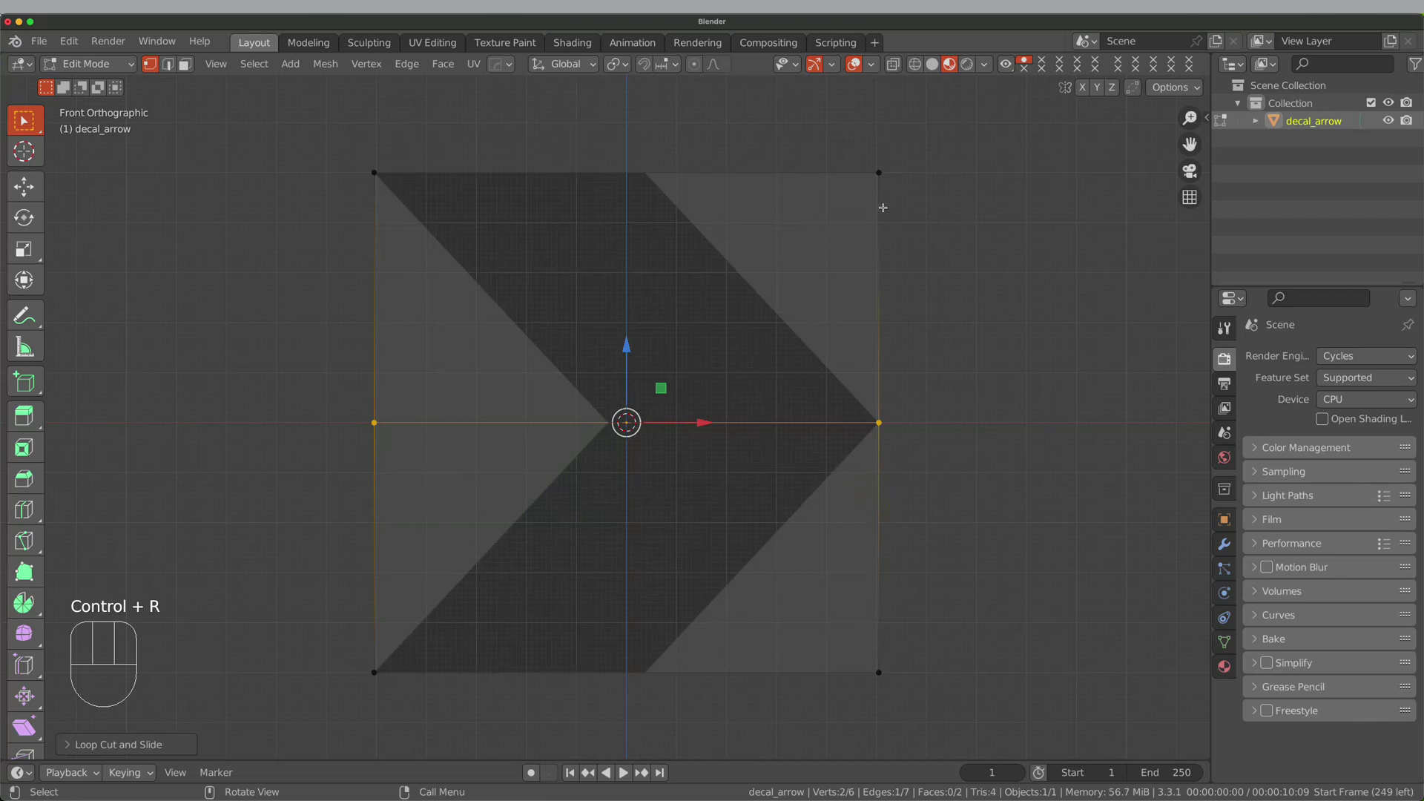
# Move the right corners left and the left middle vertex right to trace the arrow, then exit Edit Mode
pyautogui.click(883, 178)
pyautogui.keyDown('shift'); pyautogui.click(879, 672); pyautogui.keyUp('shift')
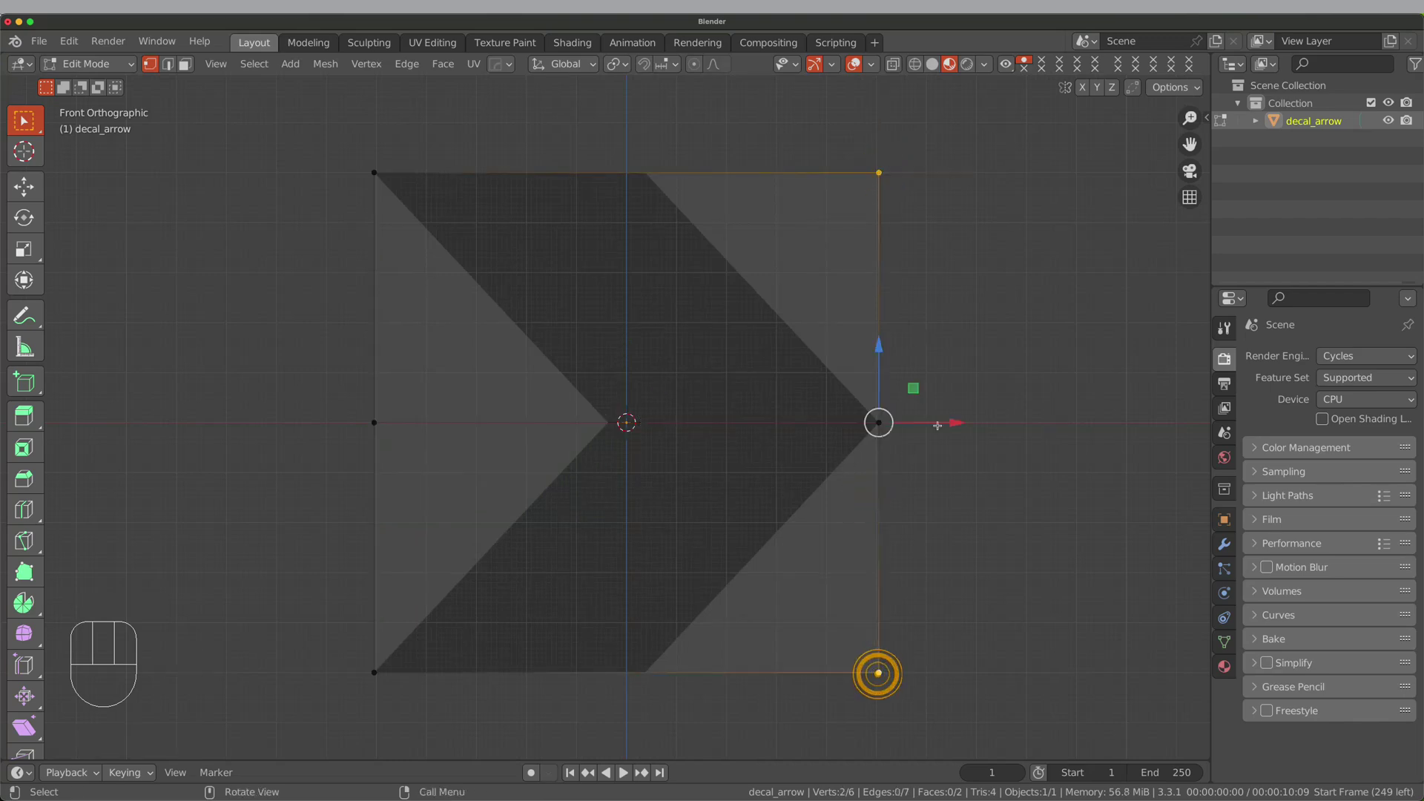
pyautogui.moveTo(957, 423); pyautogui.dragTo(718, 421)
pyautogui.click(375, 422)
pyautogui.moveTo(451, 422); pyautogui.dragTo(688, 424)
pyautogui.press('Tab')
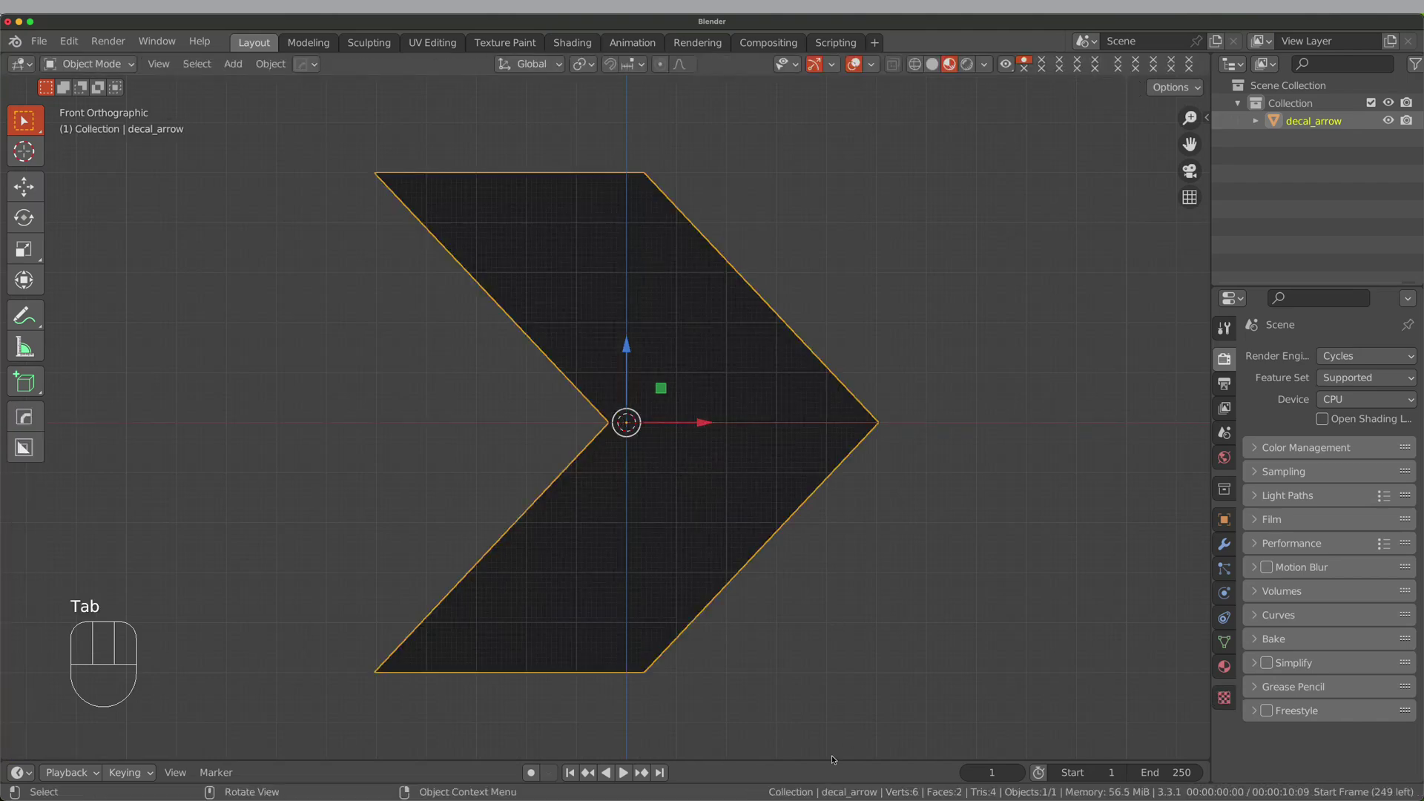
# Turn the enlarged bottom area into a Shader Editor showing the arrow material's nodes
pyautogui.moveTo(831, 758); pyautogui.dragTo(636, 511)
pyautogui.scroll(-2, 634, 504)
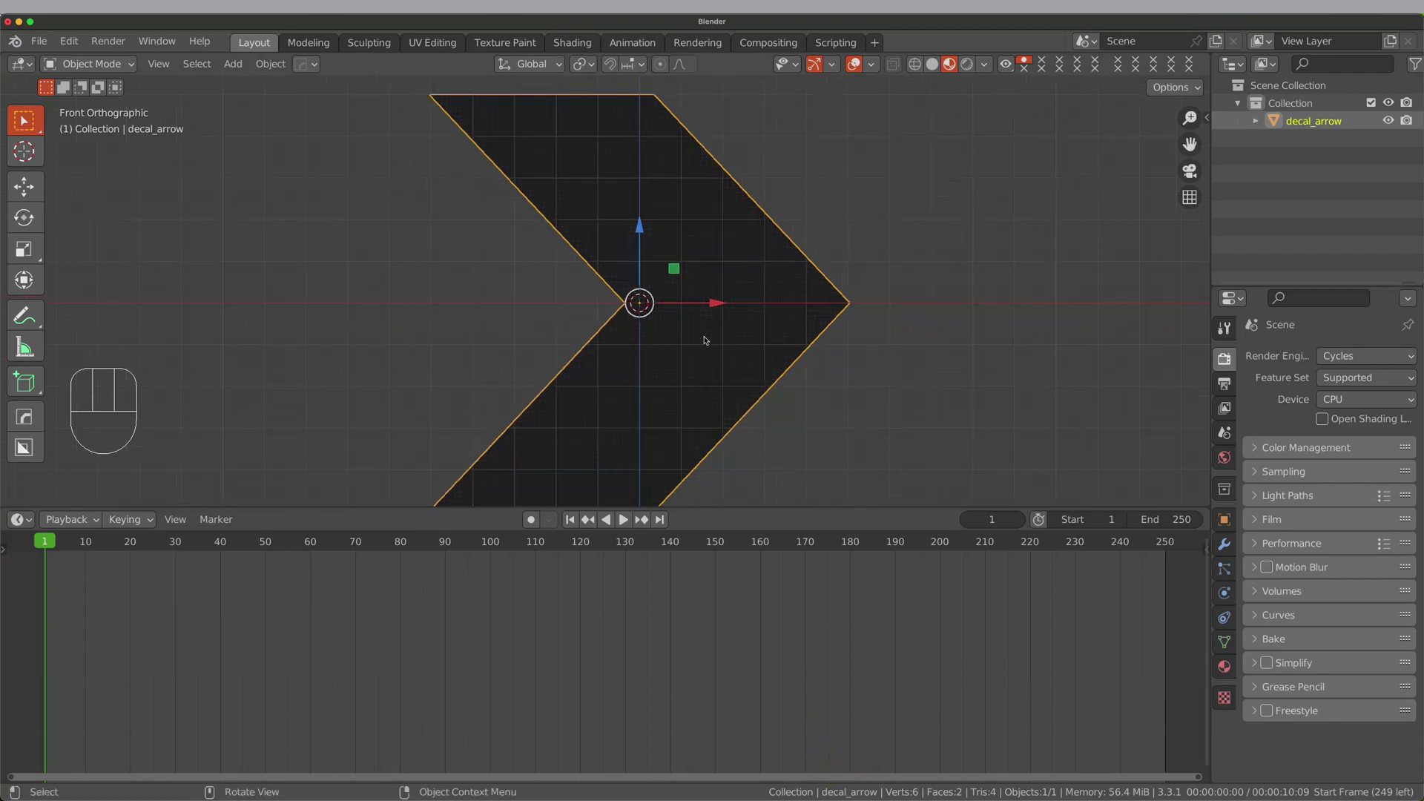
pyautogui.click(19, 520)
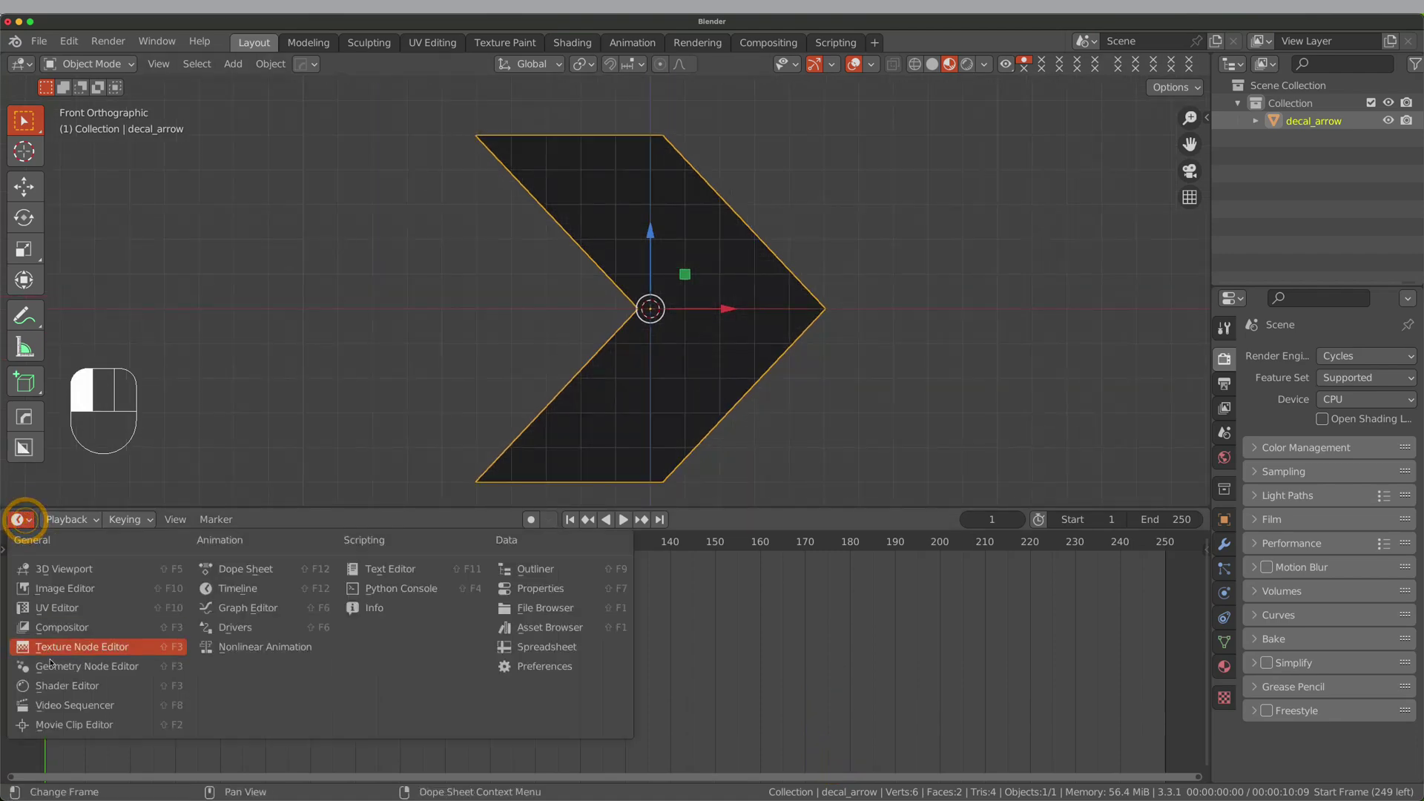
pyautogui.click(52, 686)
pyautogui.moveTo(406, 507); pyautogui.dragTo(405, 451)
pyautogui.scroll(-3, 667, 347)
pyautogui.keyDown('shift'); pyautogui.middleClick(667, 347); pyautogui.keyUp('shift')
pyautogui.scroll(2, 645, 342)
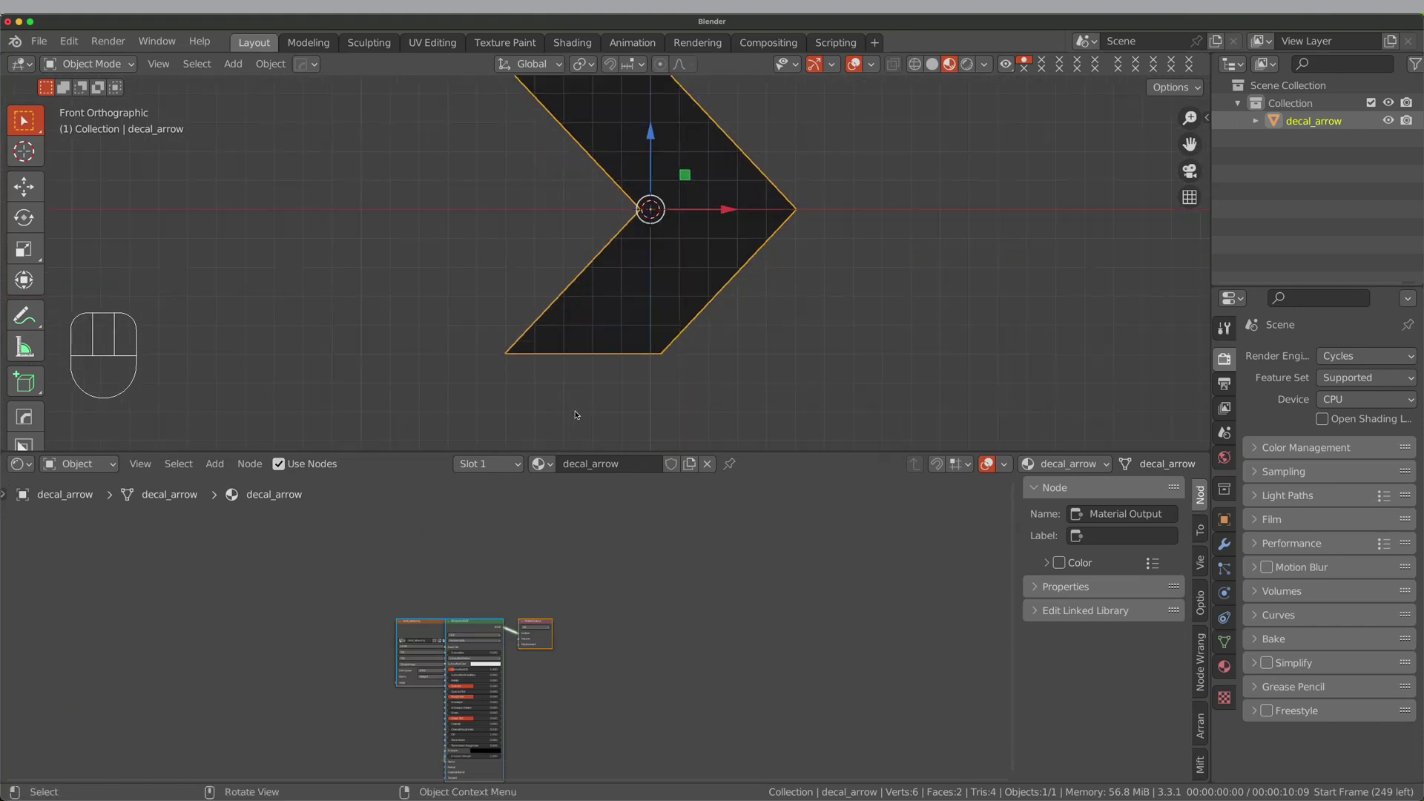
pyautogui.keyDown('shift'); pyautogui.moveTo(637, 338); pyautogui.dragTo(634, 375, button='middle'); pyautogui.keyUp('shift')
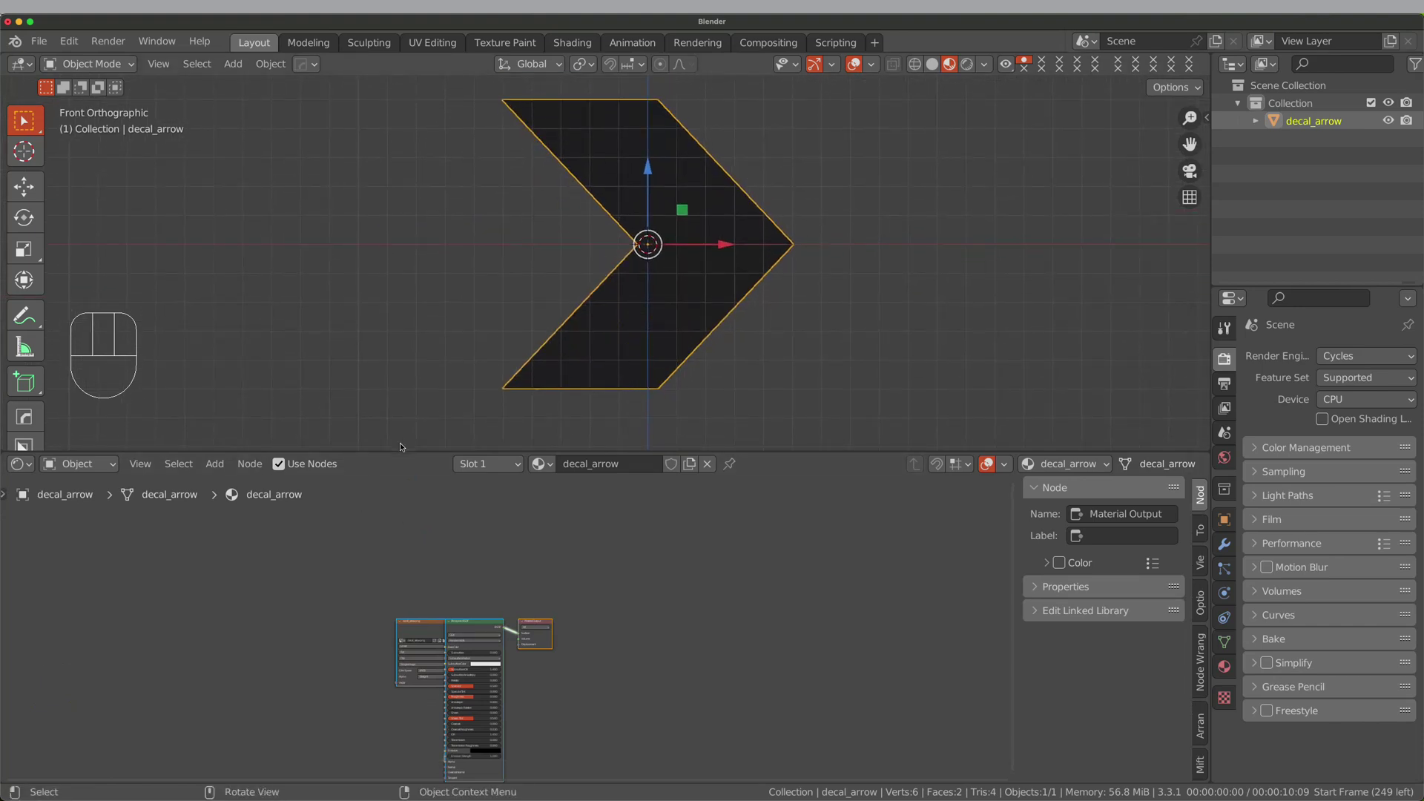
pyautogui.moveTo(401, 450); pyautogui.dragTo(401, 401)
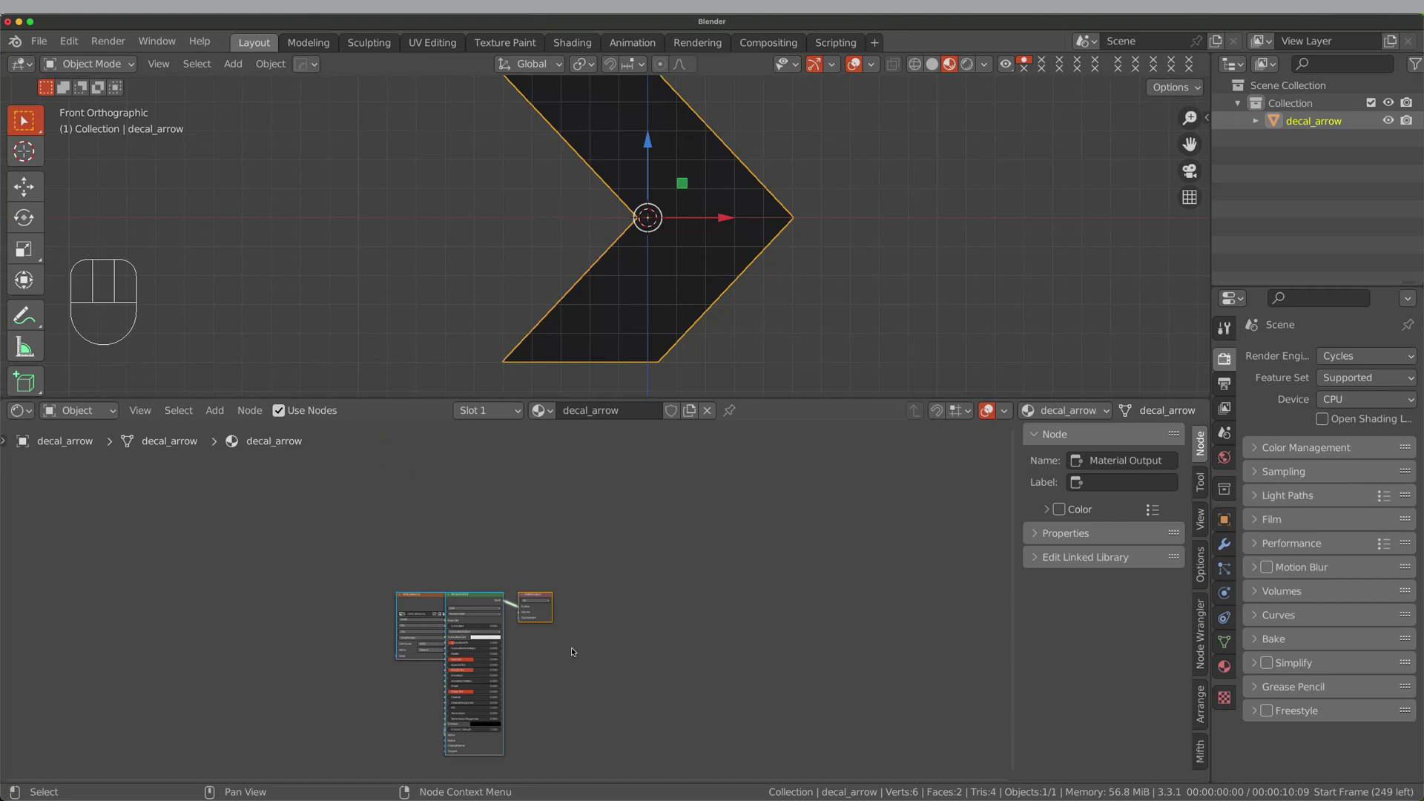
pyautogui.scroll(2, 534, 636)
pyautogui.keyDown('shift'); pyautogui.moveTo(534, 635); pyautogui.dragTo(660, 604, button='middle'); pyautogui.keyUp('shift')
# Move the Image Texture node left and cut its Alpha link to the shader
pyautogui.click(502, 501)
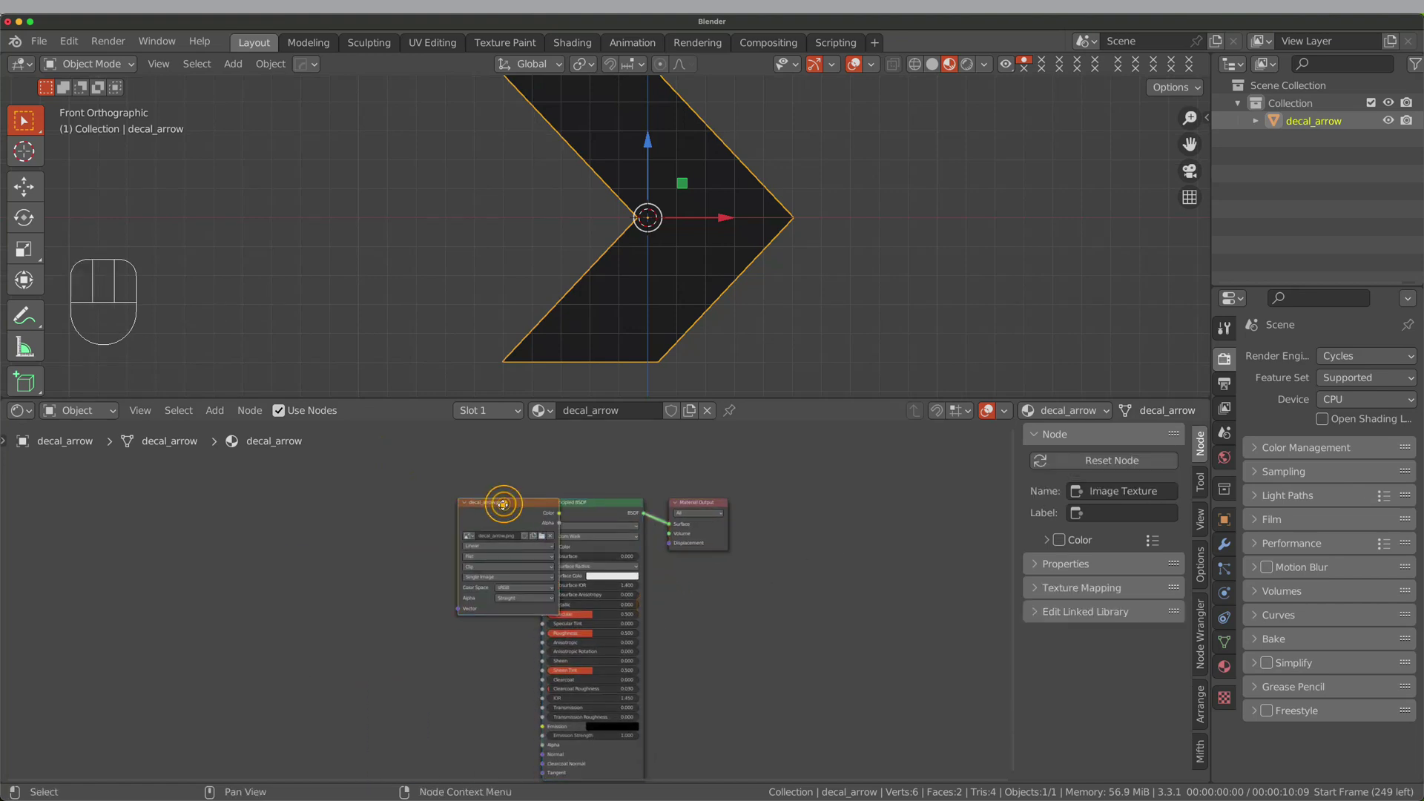
pyautogui.press('g')
pyautogui.click(300, 508)
pyautogui.keyDown('ctrl'); pyautogui.moveTo(438, 652); pyautogui.dragTo(504, 638, button='right'); pyautogui.keyUp('ctrl')
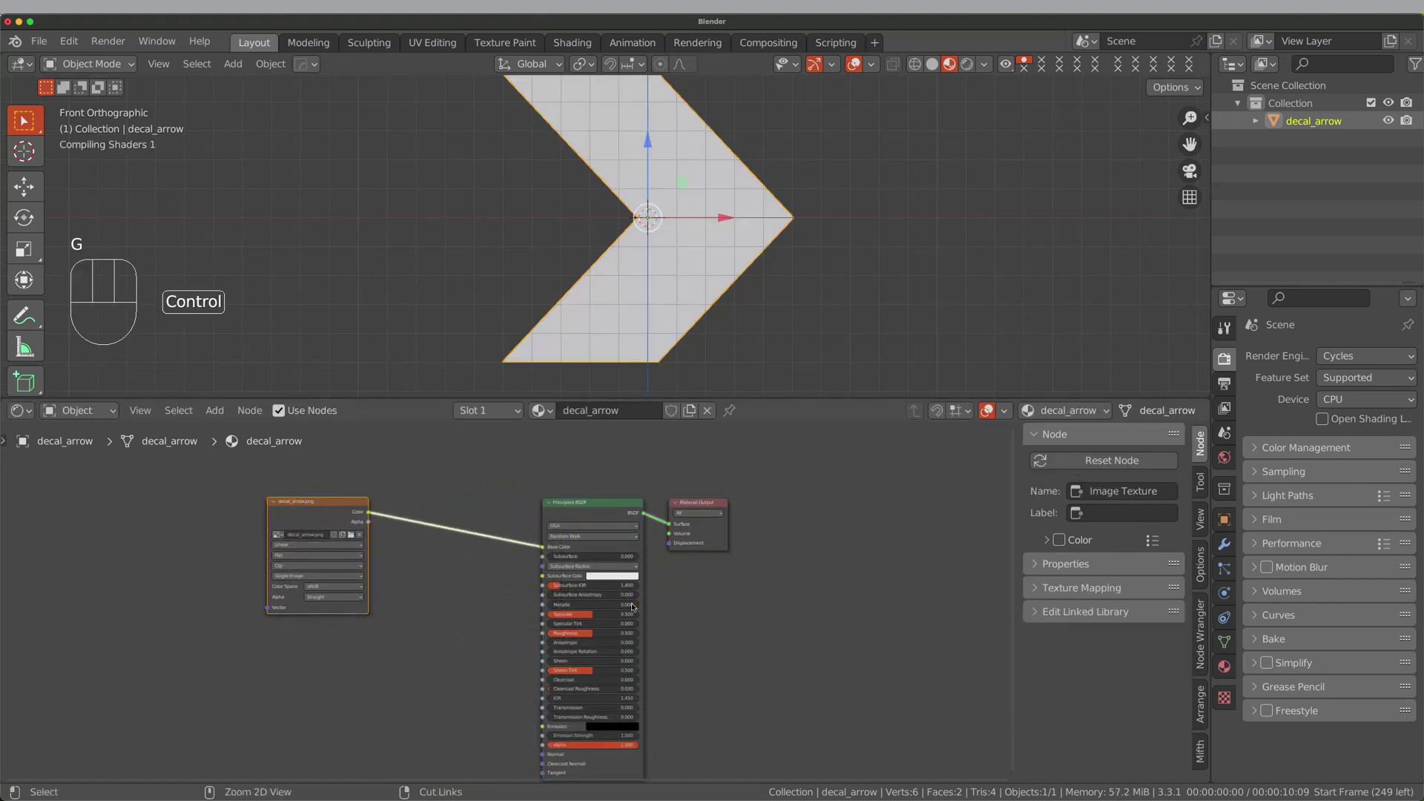
pyautogui.press('g')
pyautogui.click(296, 509)
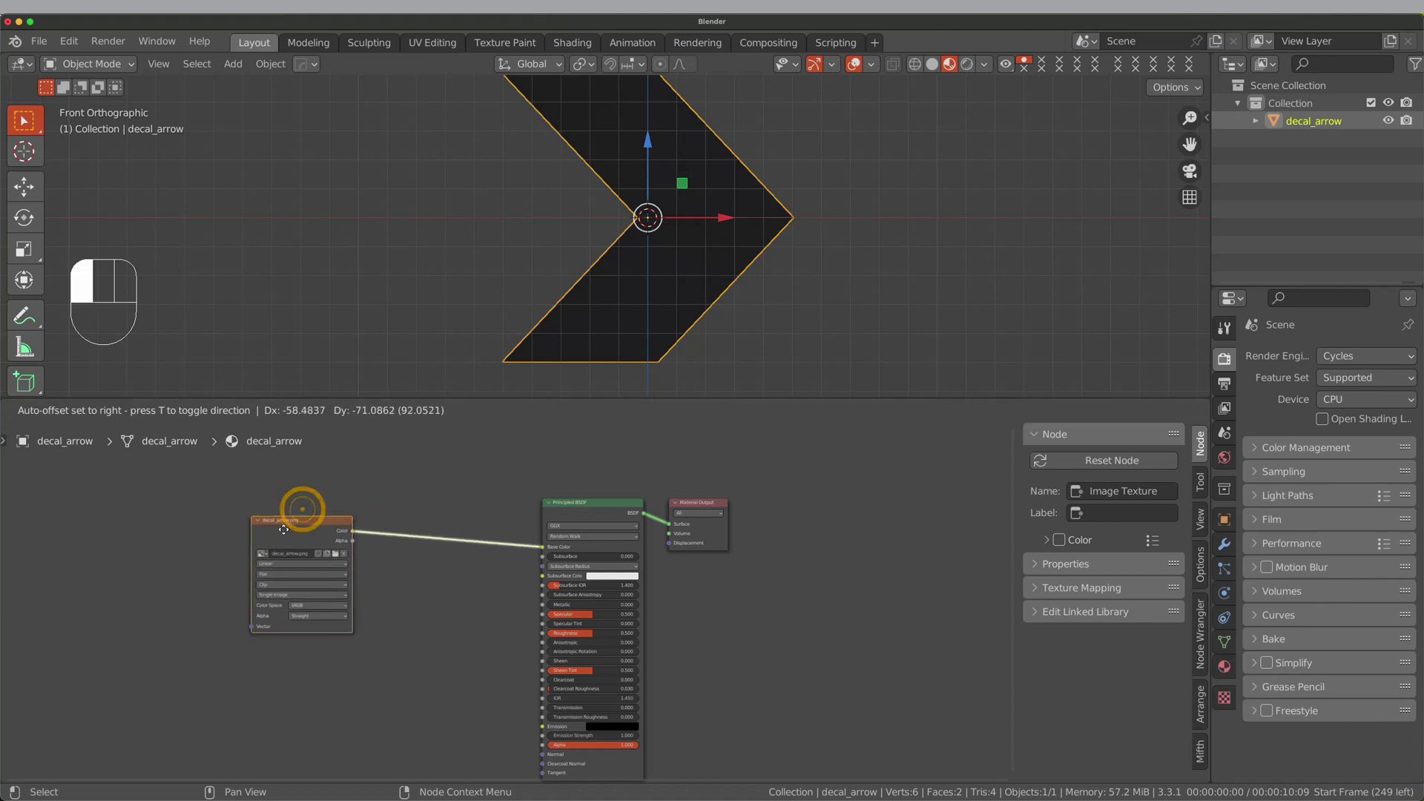
pyautogui.keyDown('alt'); pyautogui.keyDown('shift'); pyautogui.moveTo(683, 362); pyautogui.dragTo(643, 375, button='middle'); pyautogui.keyUp('shift'); pyautogui.keyUp('alt')
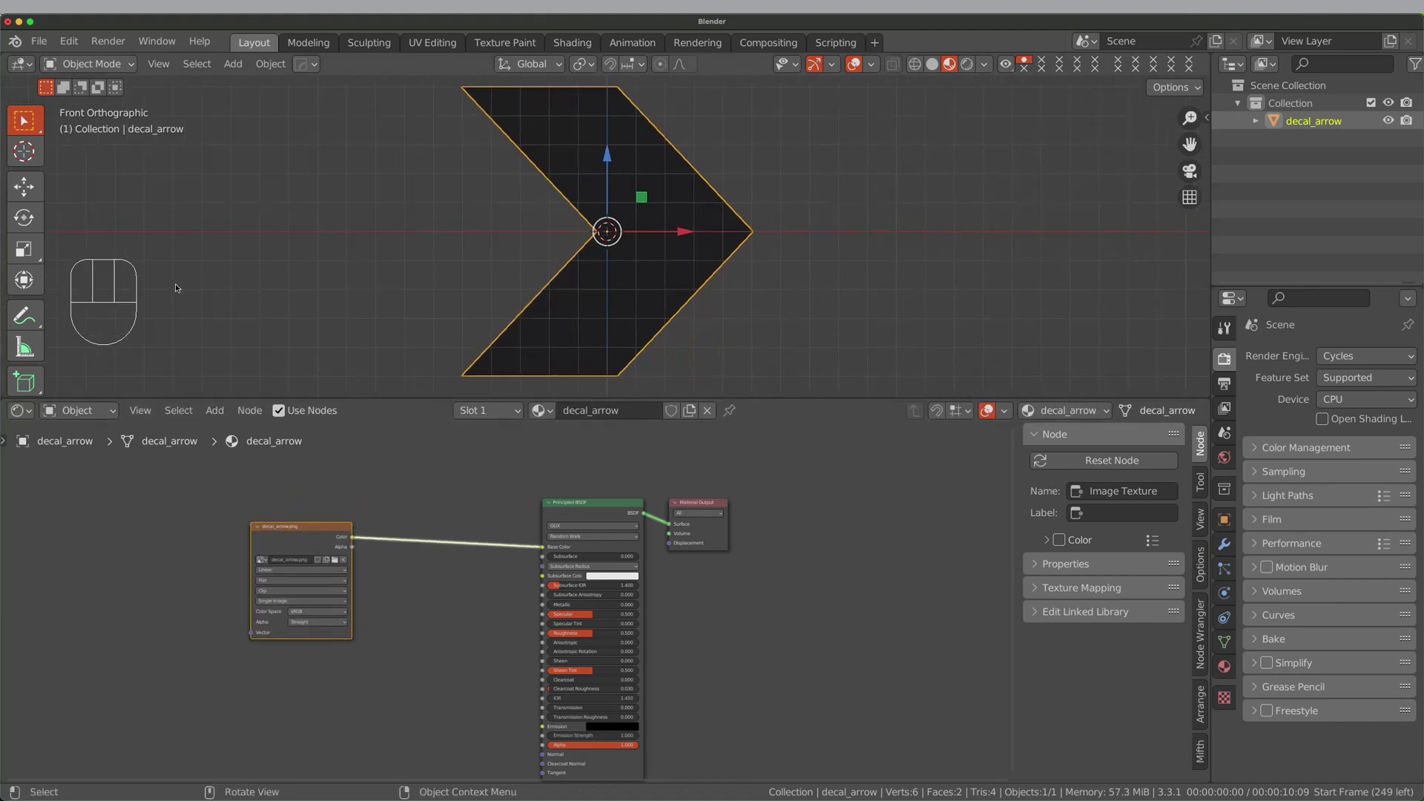
# Append the Procedural_dots node group from Arrow_texture.blend
pyautogui.click(39, 41)
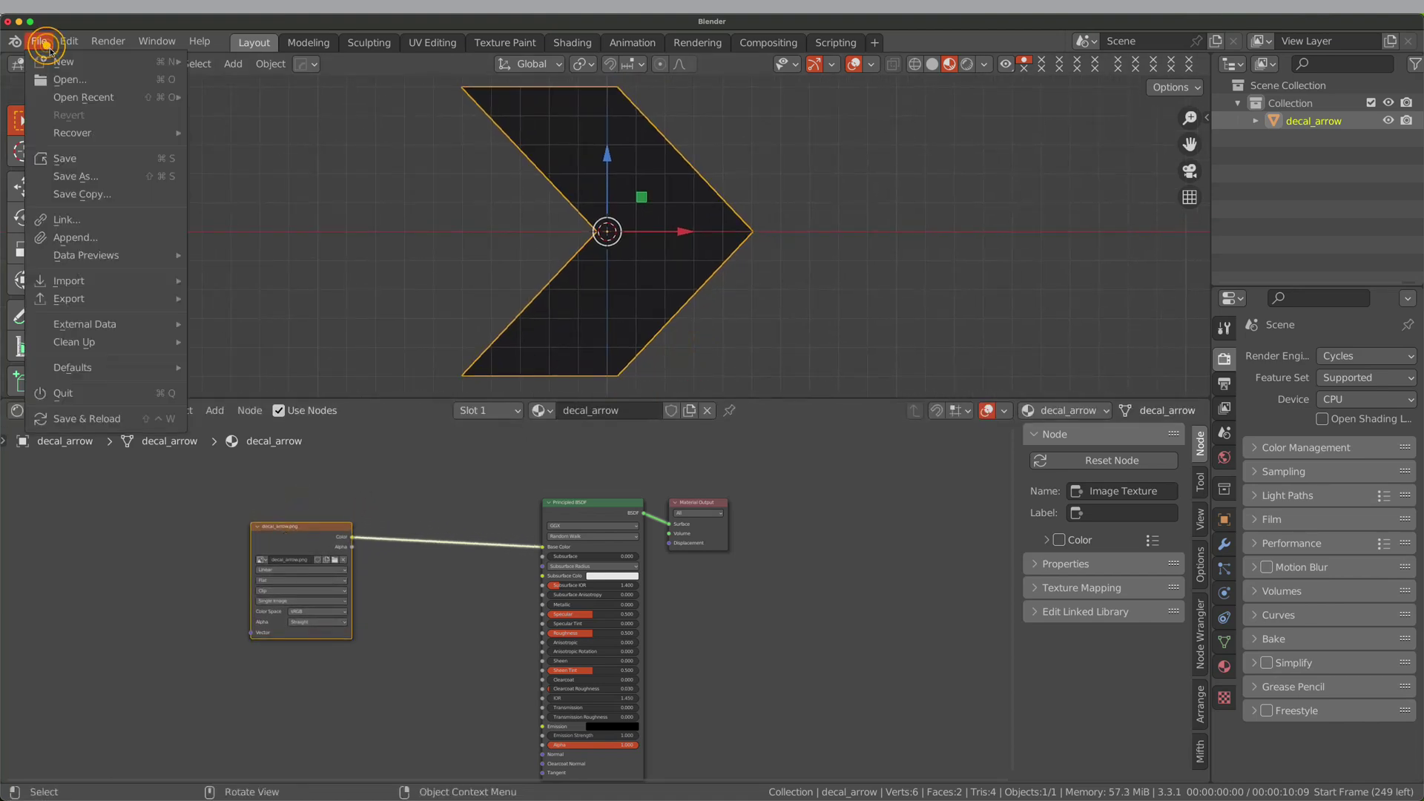
pyautogui.click(106, 236)
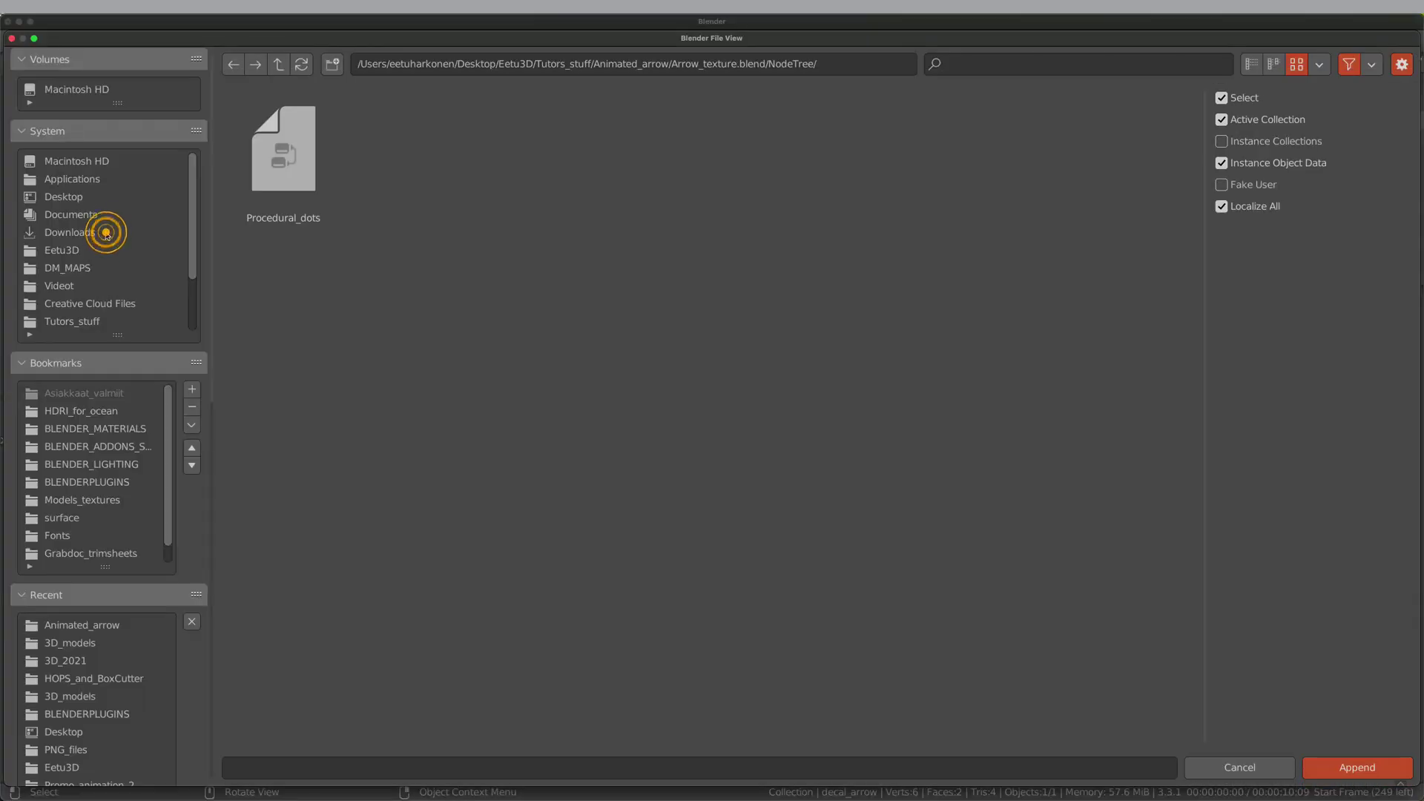
pyautogui.click(276, 191)
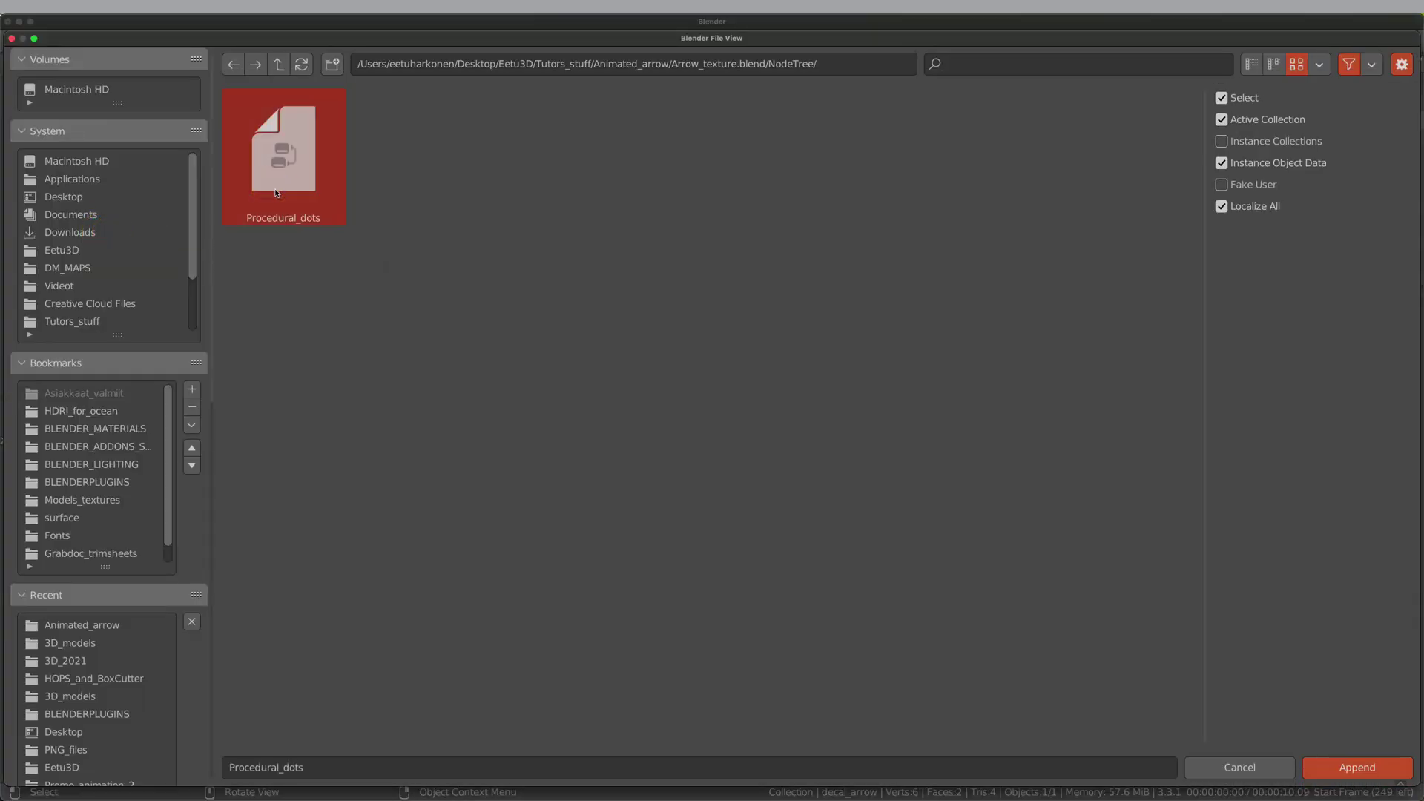
pyautogui.click(1329, 767)
# Add a Procedural_dots group node below the Image Texture node and widen it
pyautogui.hotkey('shift', 'a')
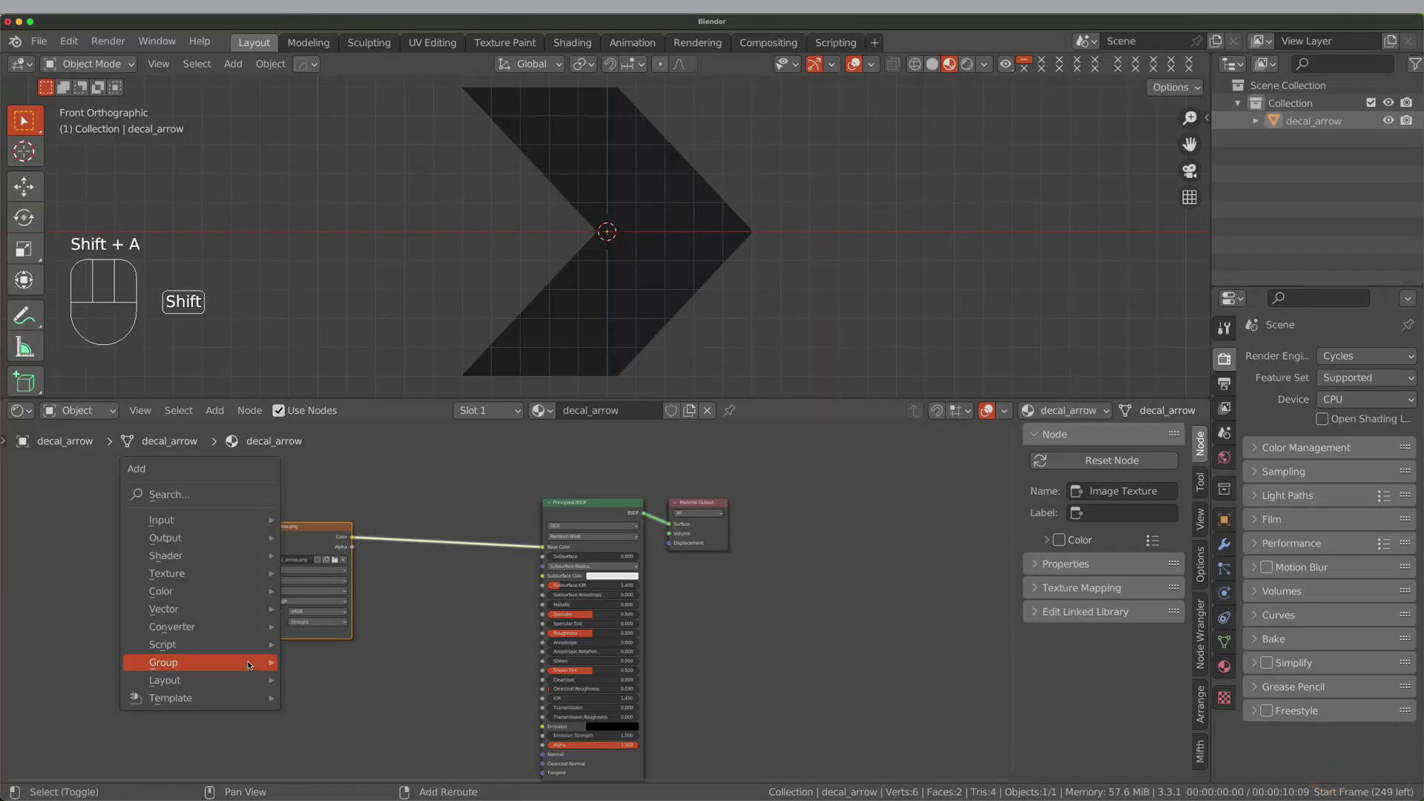
pyautogui.moveTo(250, 664)
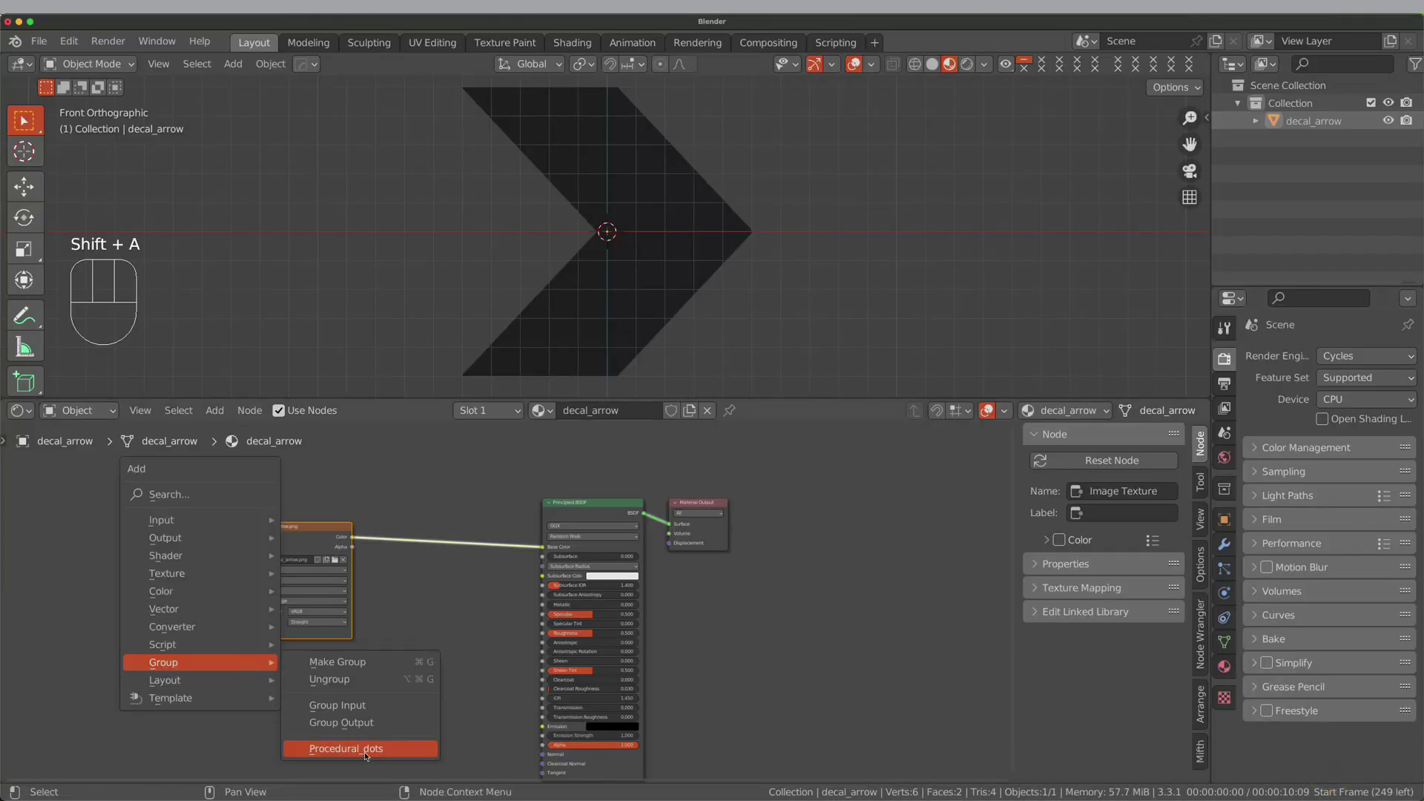
pyautogui.click(363, 749)
pyautogui.click(254, 660)
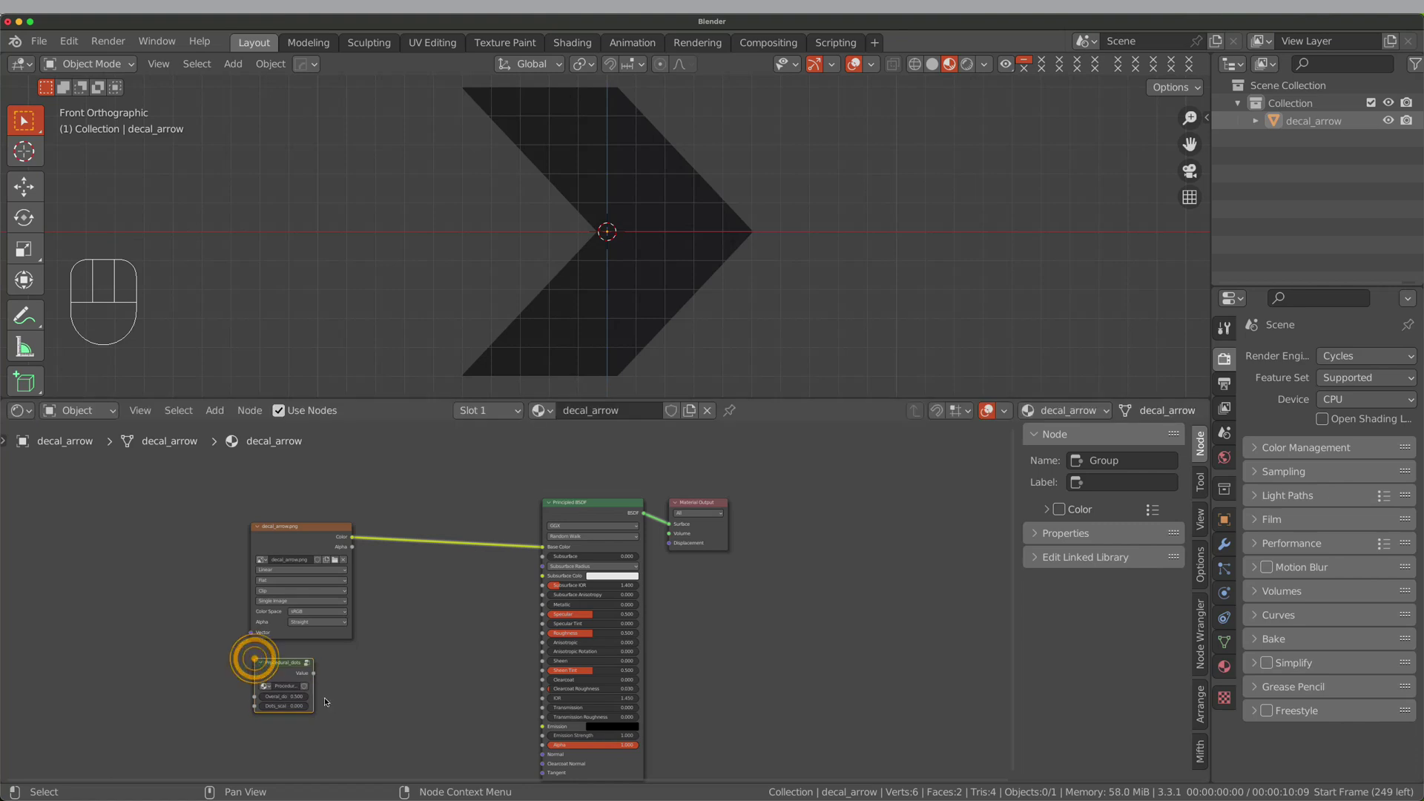
pyautogui.click(314, 692)
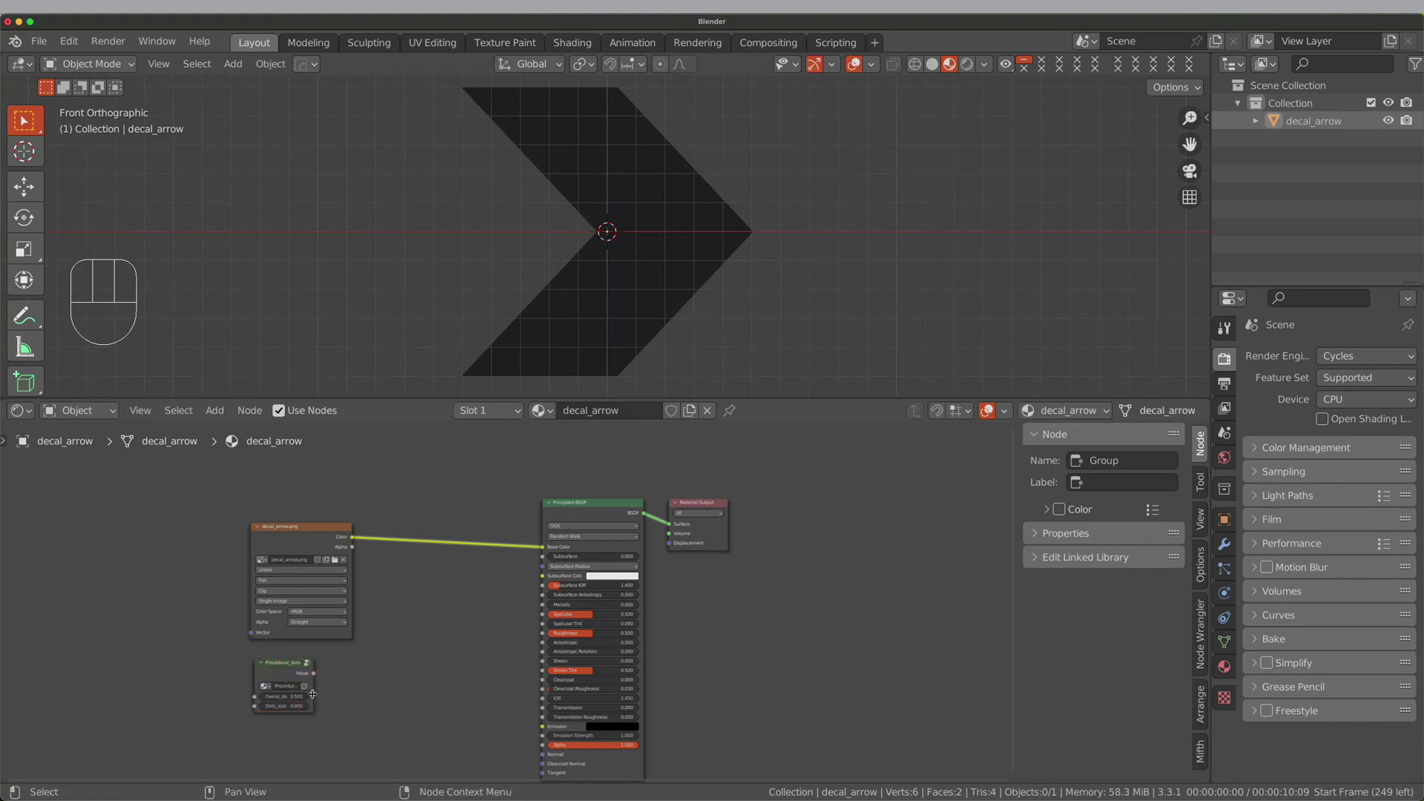
pyautogui.moveTo(313, 694); pyautogui.dragTo(353, 693)
# Create a Mix node joining the arrow image and Procedural_dots, expanded and placed before the shader
pyautogui.keyDown('ctrl'); pyautogui.keyDown('shift'); pyautogui.moveTo(306, 536); pyautogui.dragTo(321, 664, button='right'); pyautogui.keyUp('shift'); pyautogui.keyUp('ctrl')
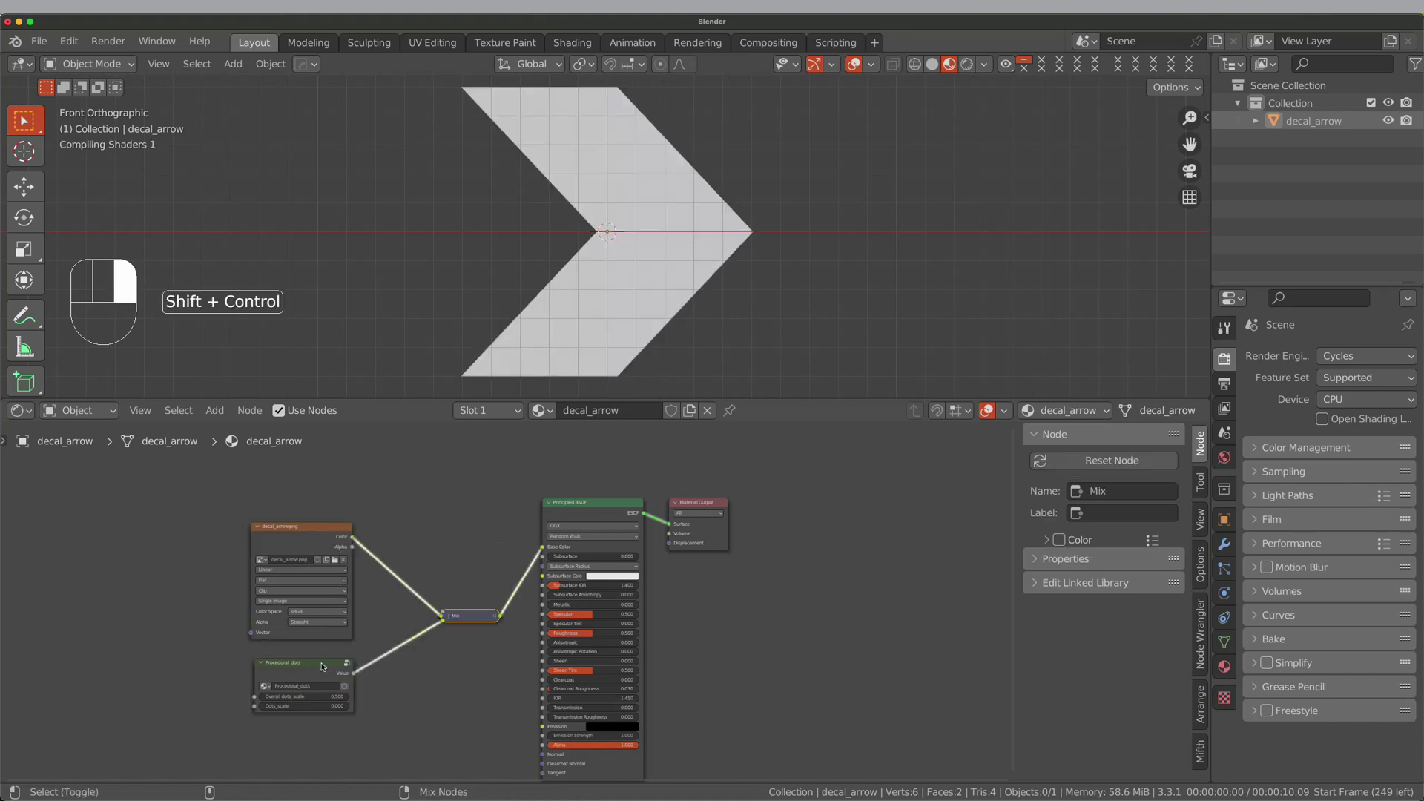
pyautogui.click(449, 615)
pyautogui.moveTo(471, 613); pyautogui.dragTo(425, 608)
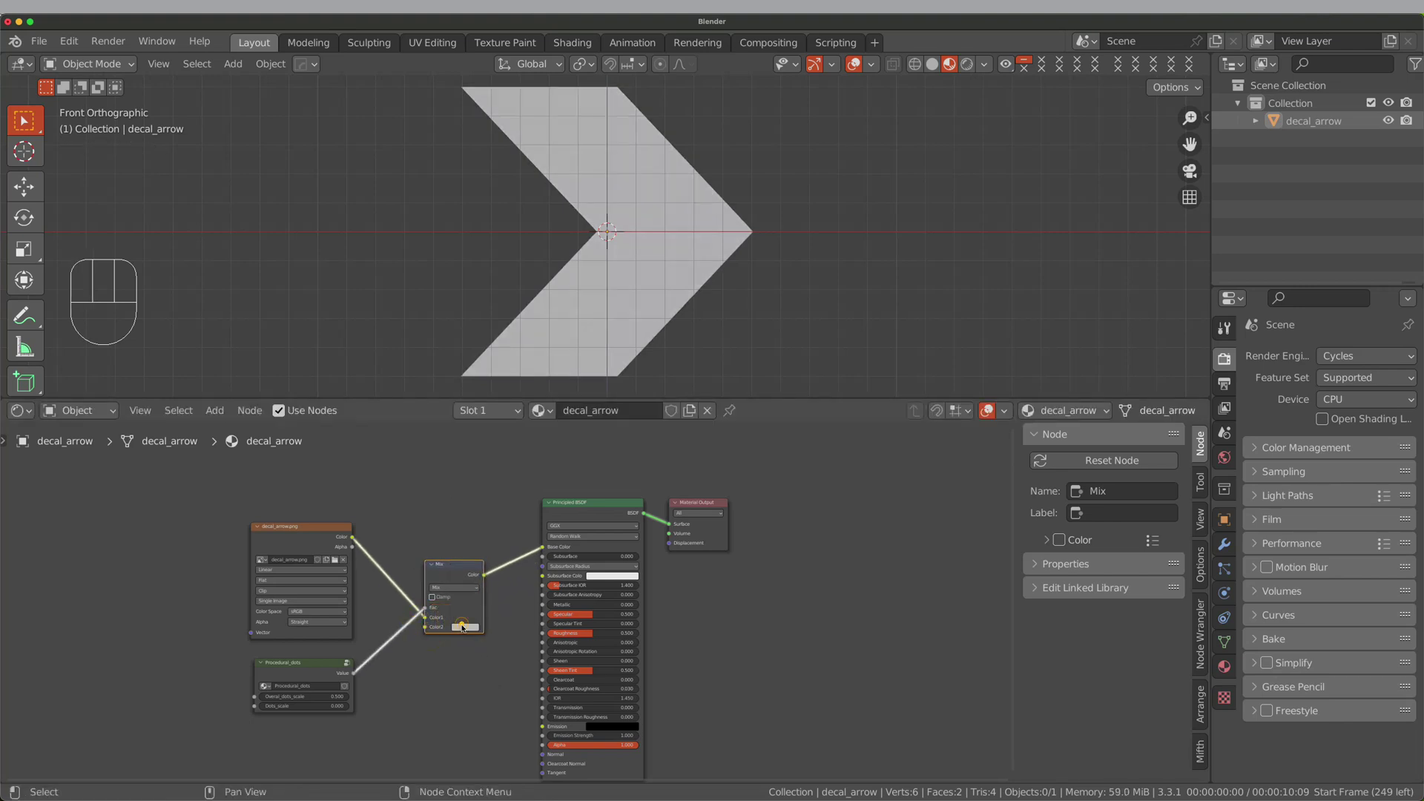
# Make the Mix node's Color2 red and reconnect its output to Emission
pyautogui.click(462, 628)
pyautogui.click(518, 539)
pyautogui.click(492, 549)
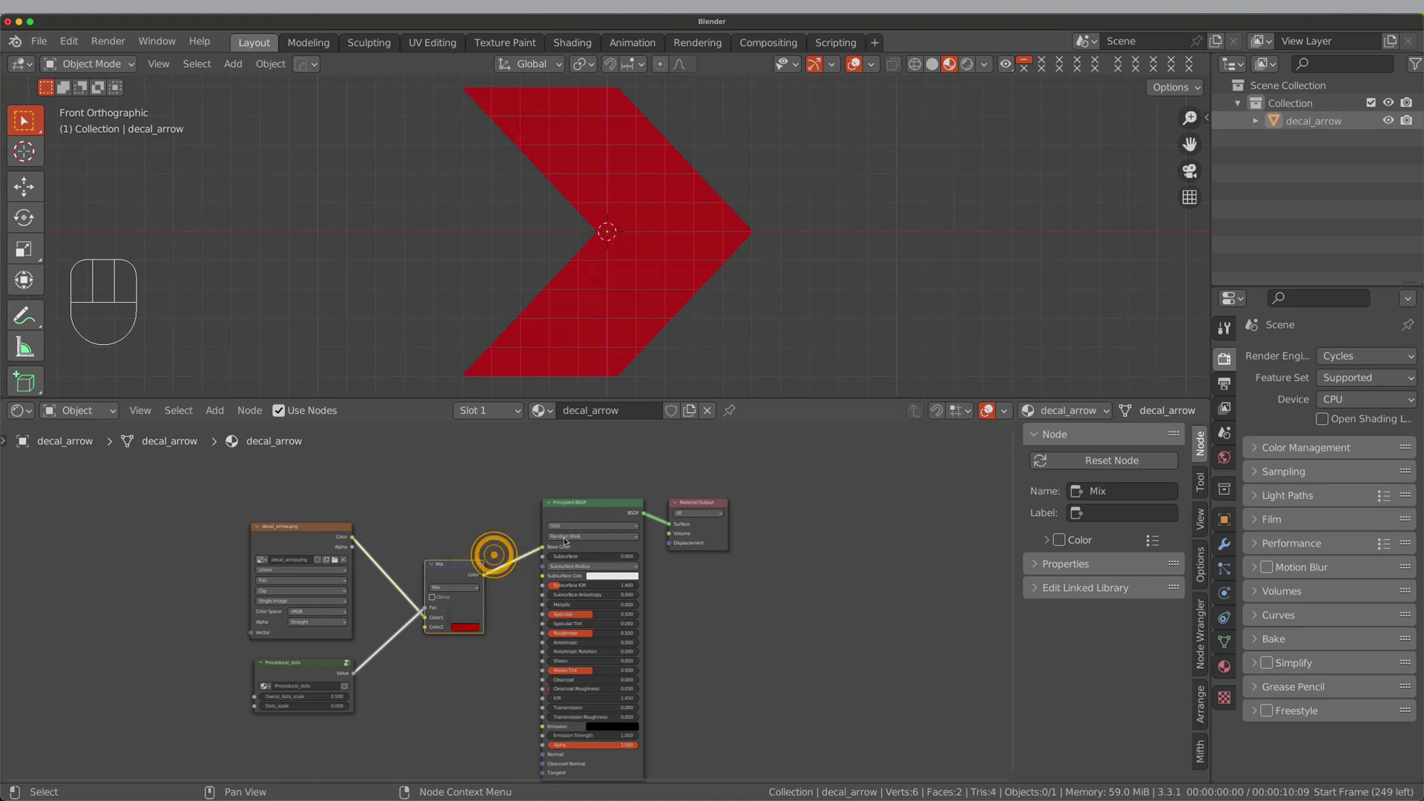
pyautogui.moveTo(540, 547); pyautogui.dragTo(543, 727)
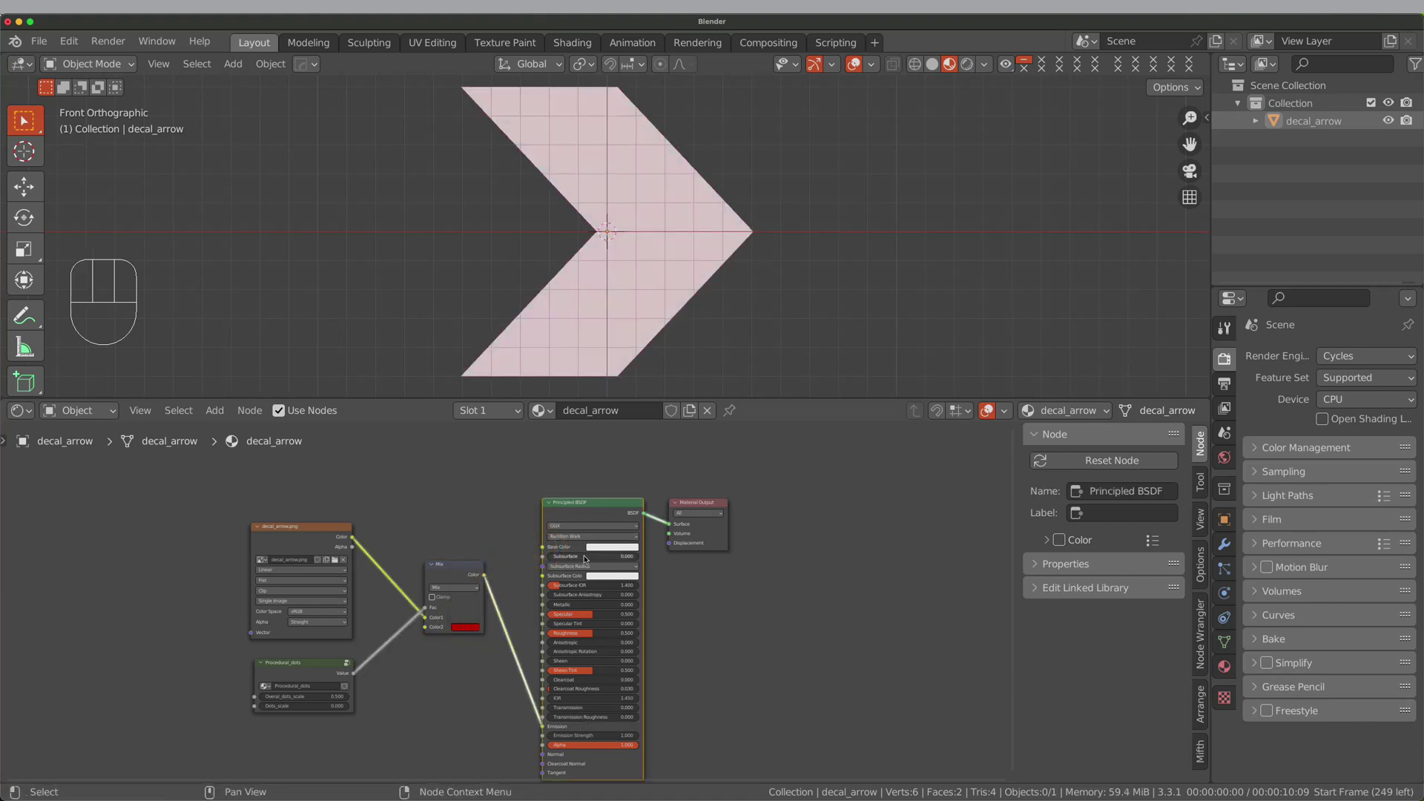
# Set the Principled BSDF Base Color value to 0 (black)
pyautogui.click(611, 549)
pyautogui.moveTo(659, 445); pyautogui.dragTo(658, 487)
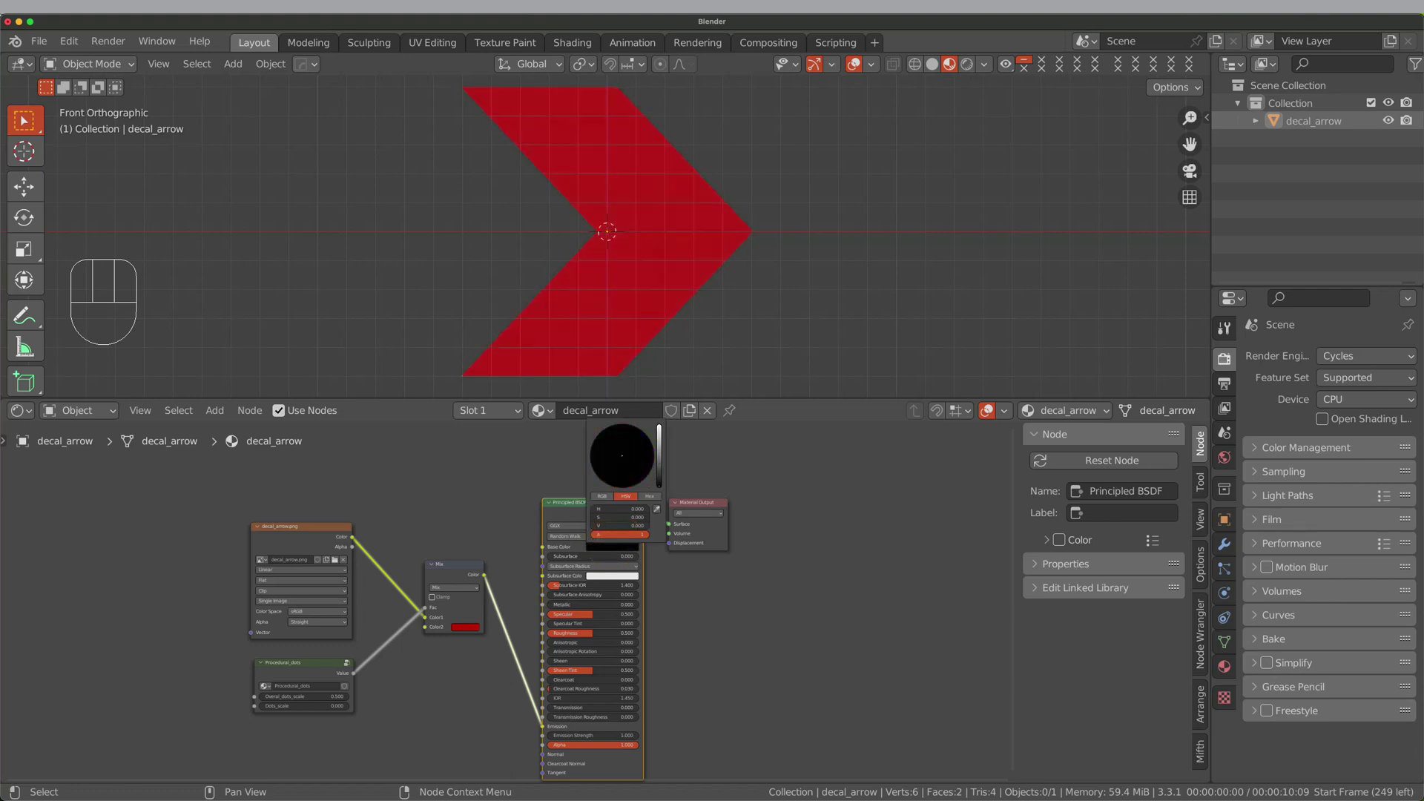
pyautogui.scroll(1, 317, 716)
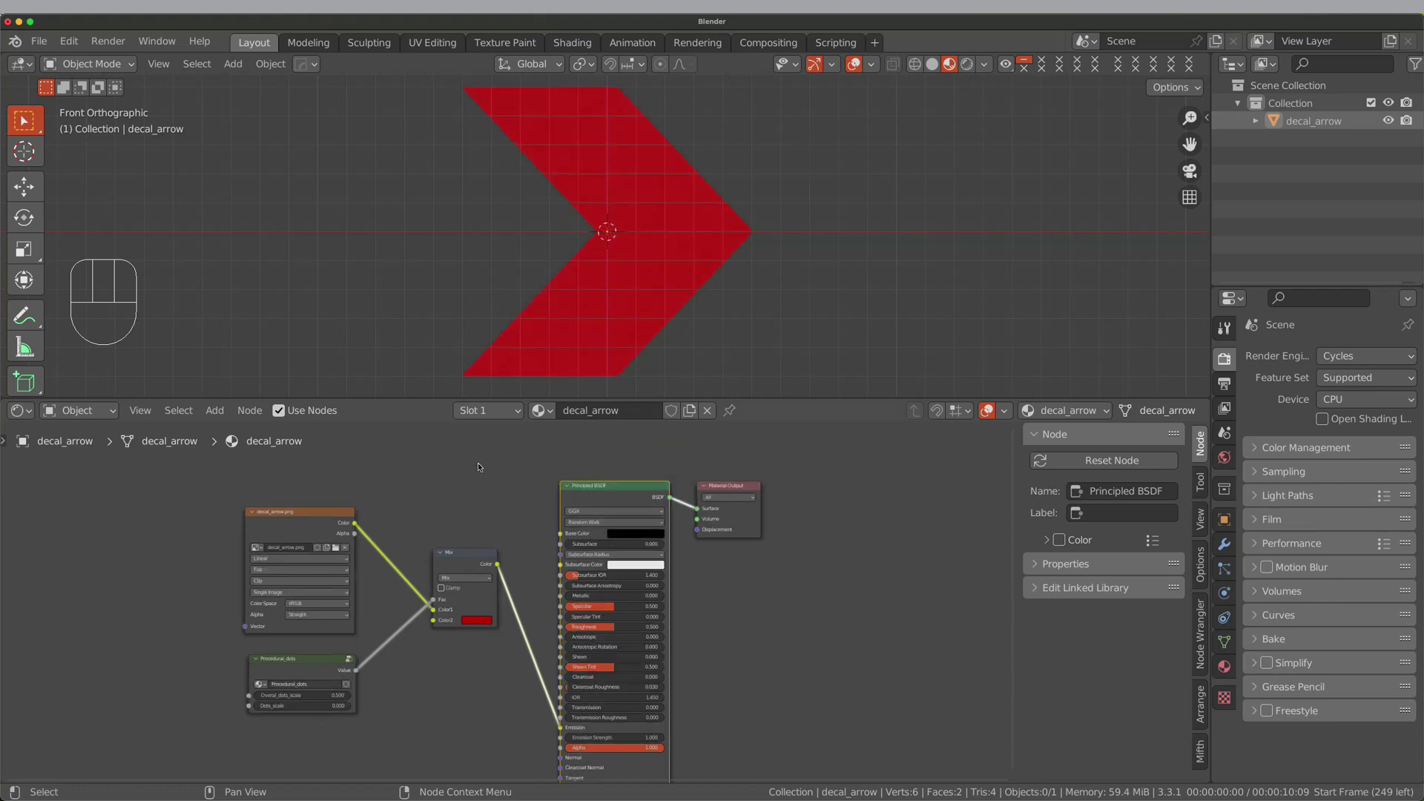
pyautogui.scroll(1, 628, 265)
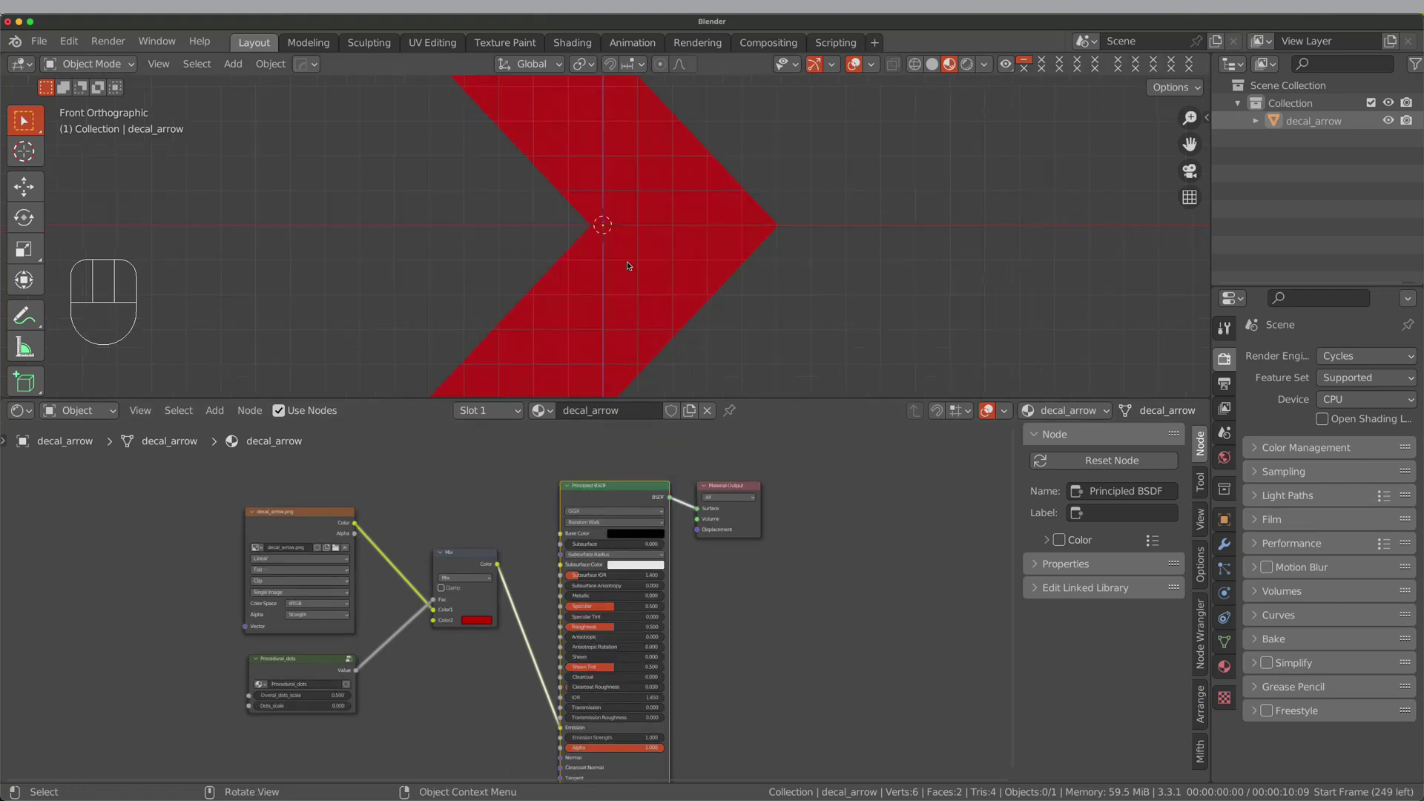
# Raise the Procedural_dots Overal_dots_scale and Dots_scale values for a dense grid of dots
pyautogui.moveTo(309, 696)
pyautogui.mouseDown()
pyautogui.moveTo(348, 696)
pyautogui.moveTo(285, 706)
pyautogui.mouseUp()
pyautogui.click(305, 706)
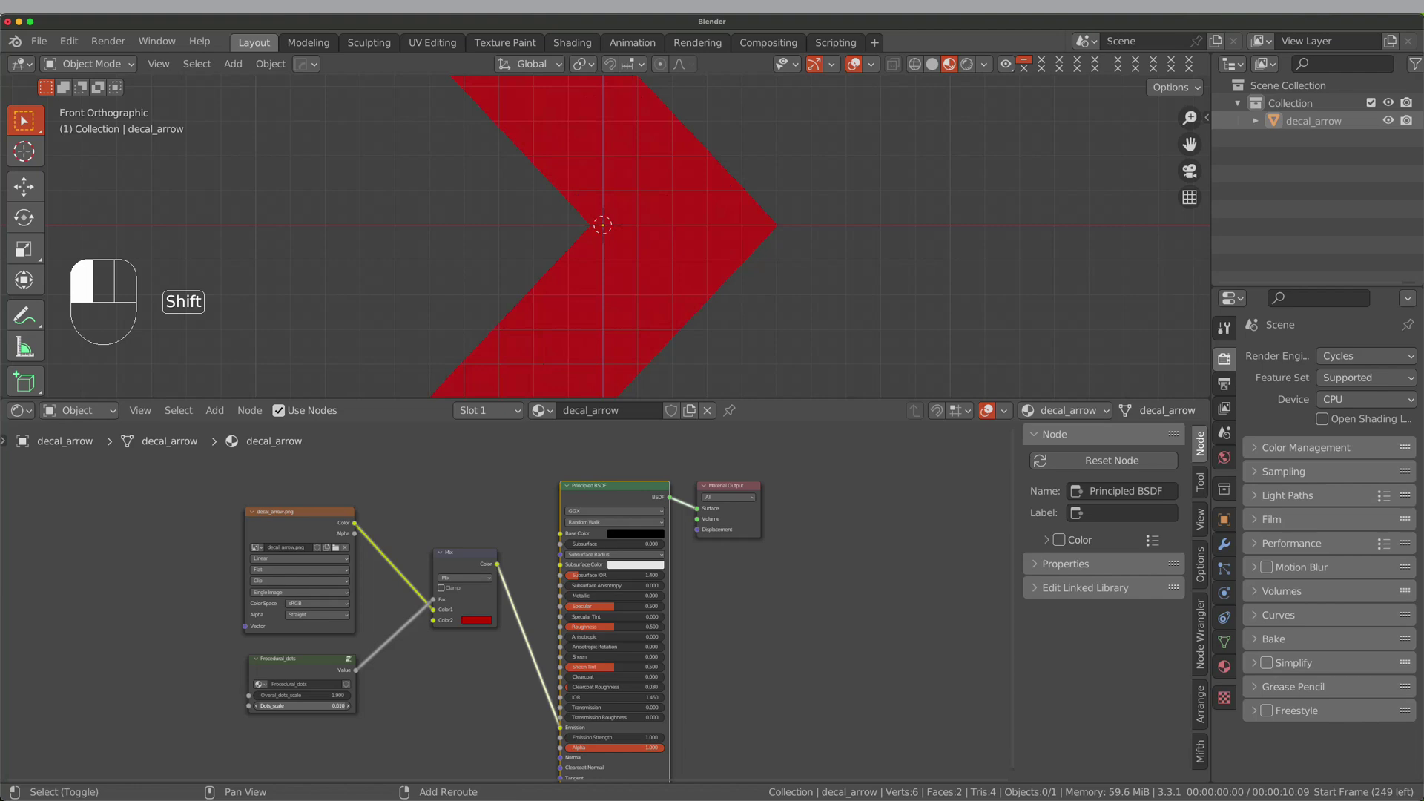
pyautogui.keyDown('shift'); pyautogui.moveTo(305, 706); pyautogui.dragTo(341, 694); pyautogui.keyUp('shift')
pyautogui.keyDown('alt'); pyautogui.keyDown('shift'); pyautogui.moveTo(572, 327); pyautogui.dragTo(668, 215, button='middle'); pyautogui.keyUp('shift'); pyautogui.keyUp('alt')
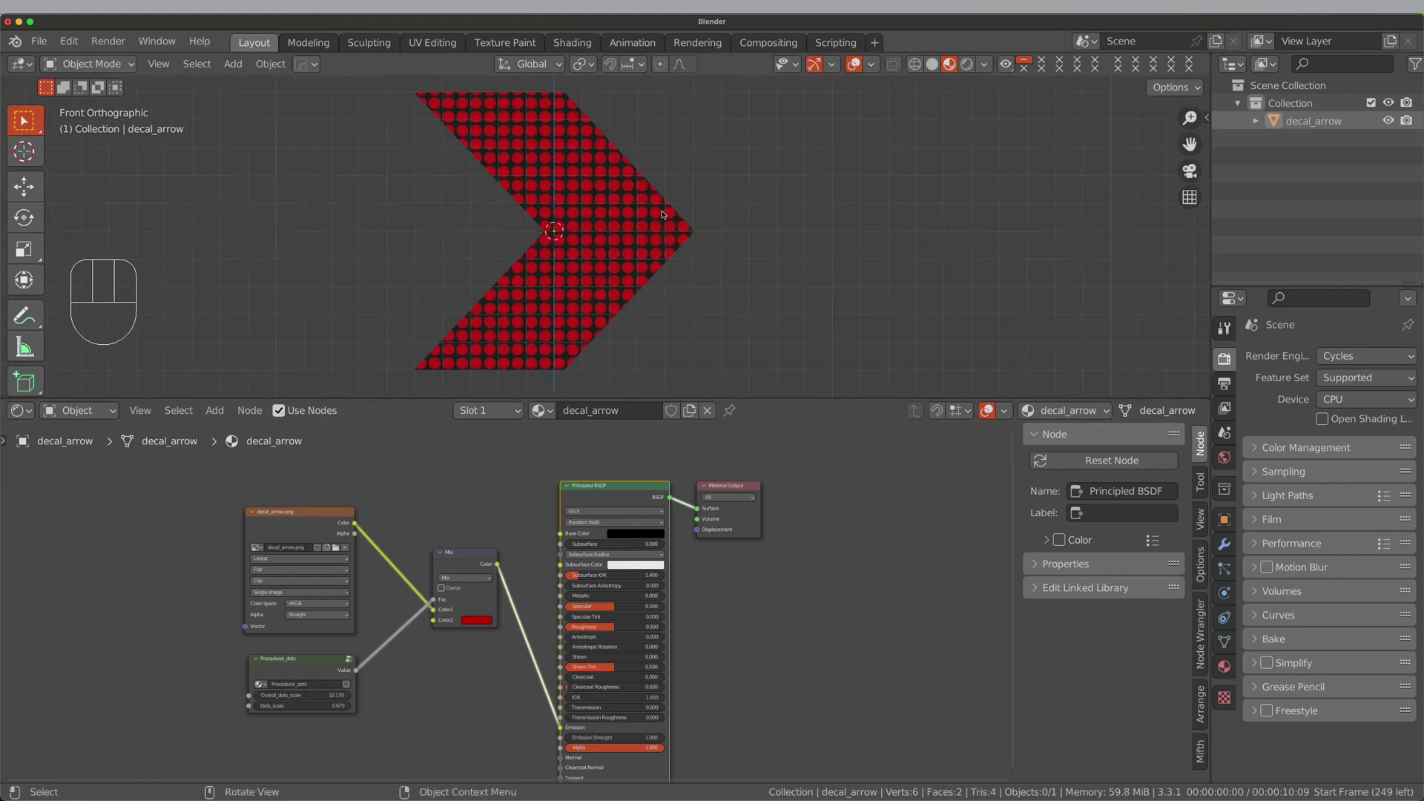
pyautogui.keyDown('shift'); pyautogui.moveTo(338, 695); pyautogui.dragTo(318, 698); pyautogui.keyUp('shift')
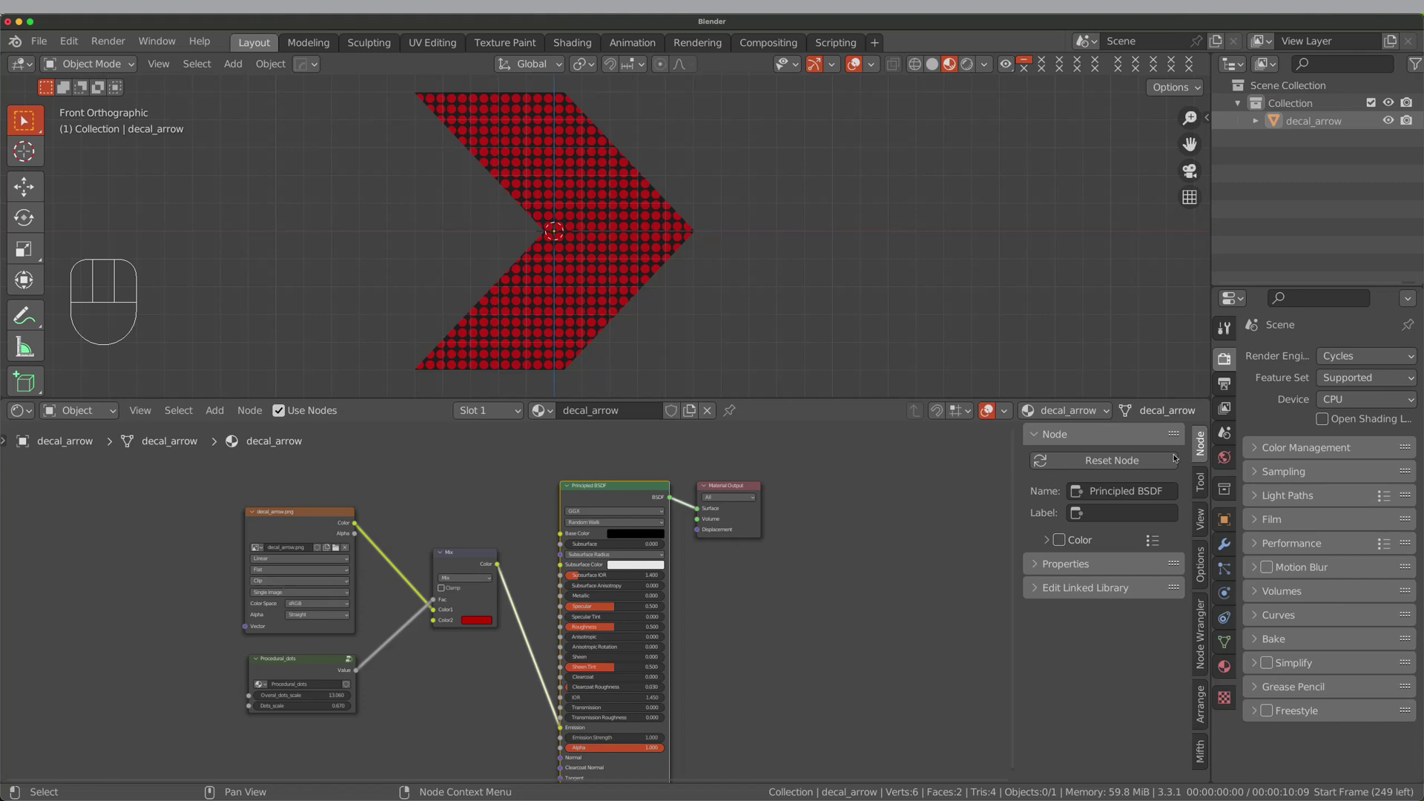
# Switch to Eevee with Bloom, raise bloom intensity, and change Mix Color2 to magenta
pyautogui.click(1365, 356)
pyautogui.click(1348, 377)
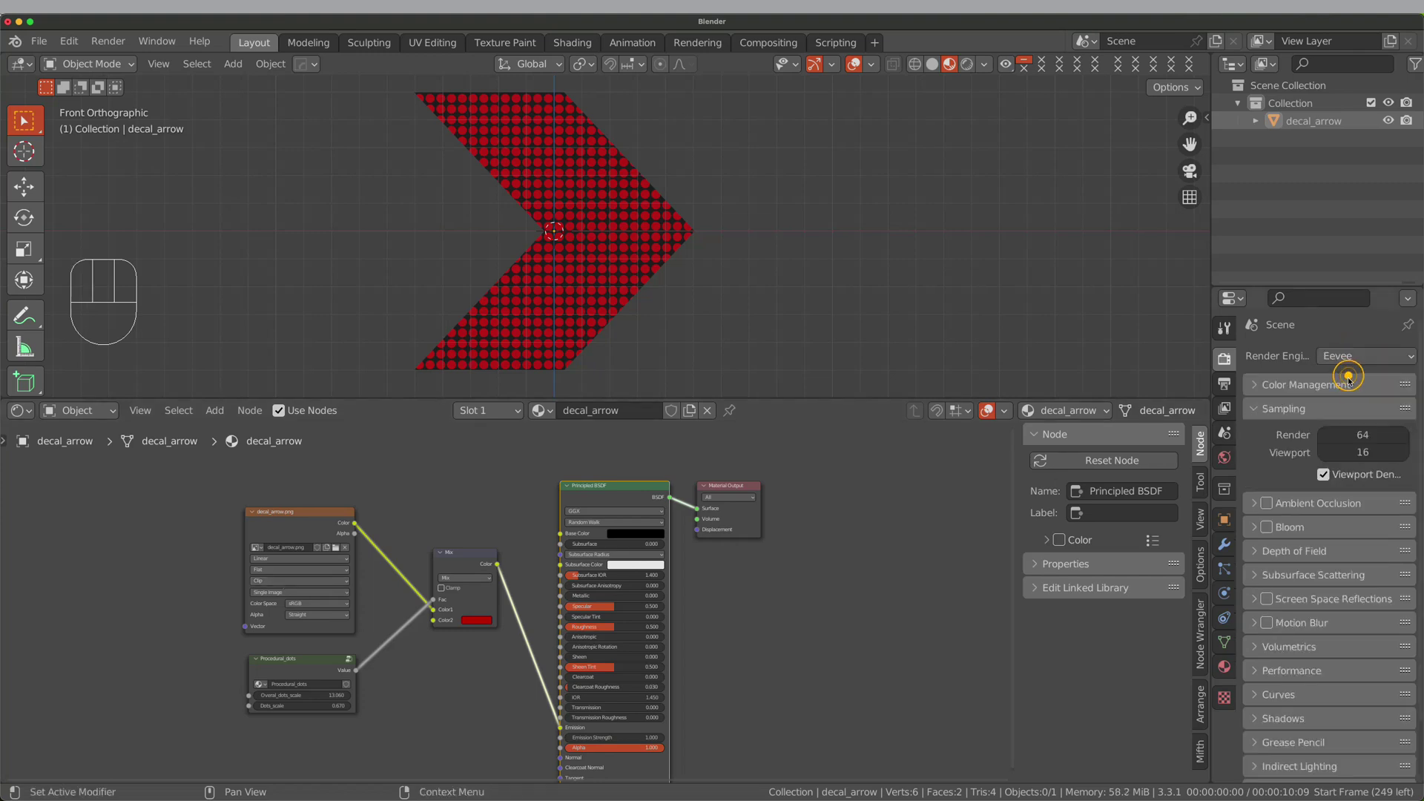
pyautogui.click(1267, 526)
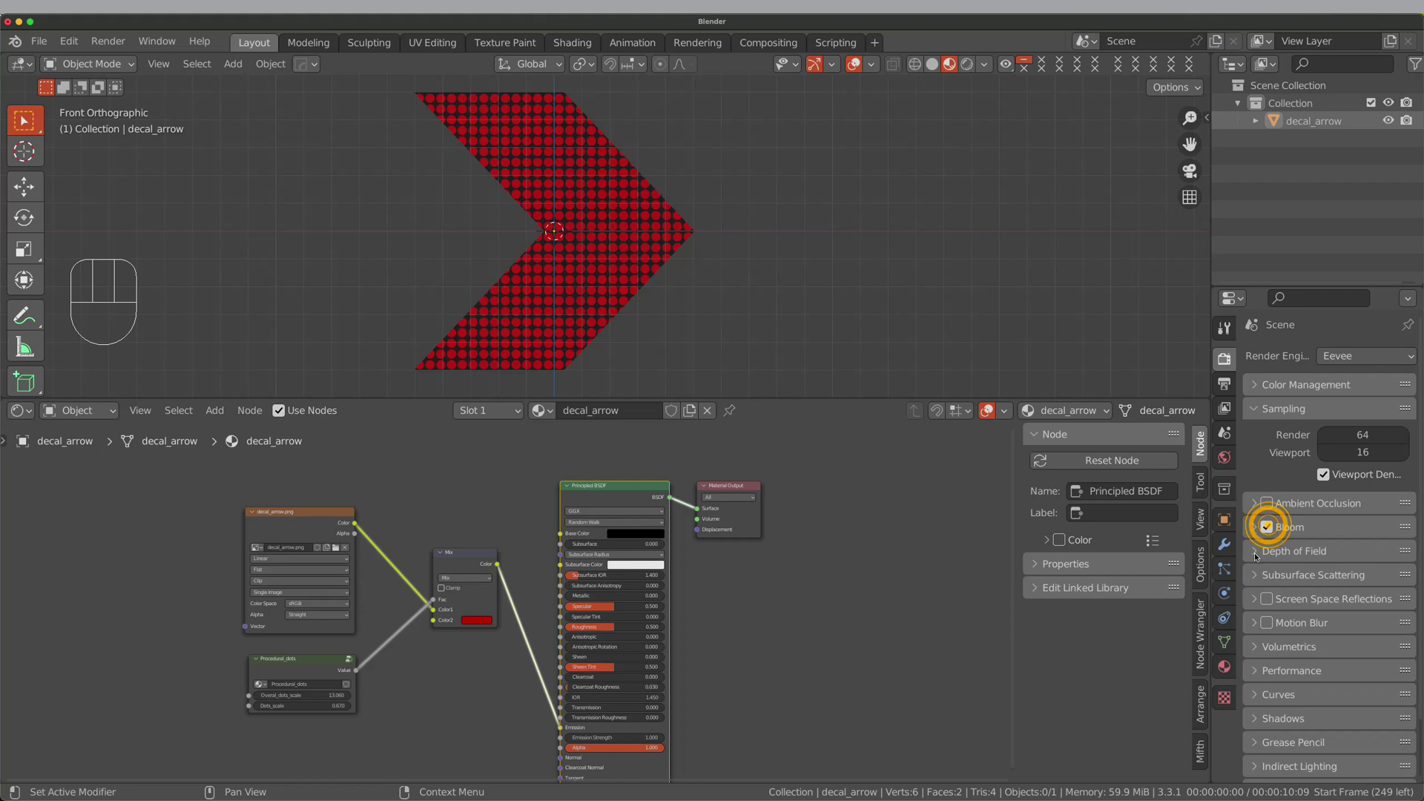
pyautogui.click(1255, 527)
pyautogui.moveTo(1350, 631); pyautogui.dragTo(1351, 586)
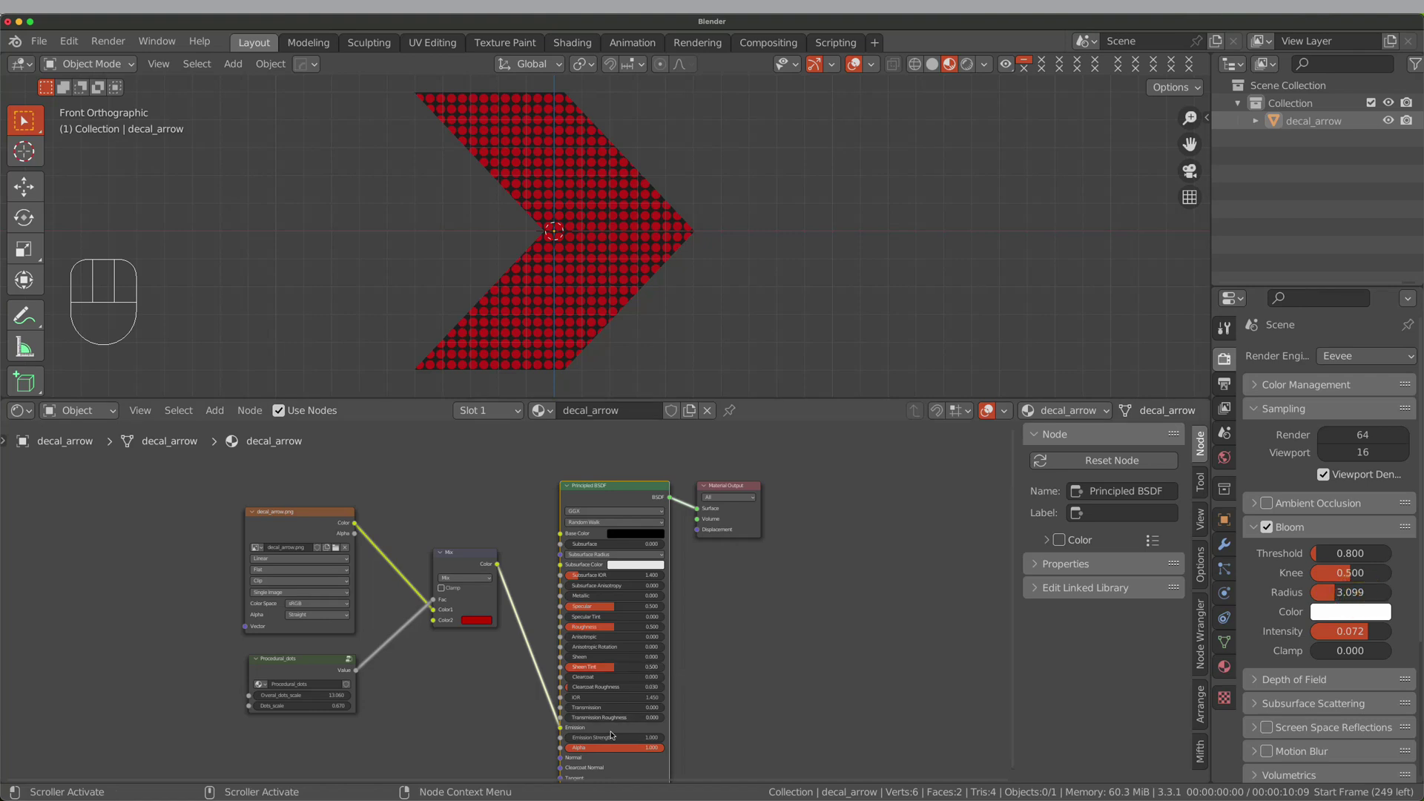
pyautogui.moveTo(617, 737)
pyautogui.mouseDown()
pyautogui.moveTo(637, 735)
pyautogui.moveTo(618, 733)
pyautogui.mouseUp()
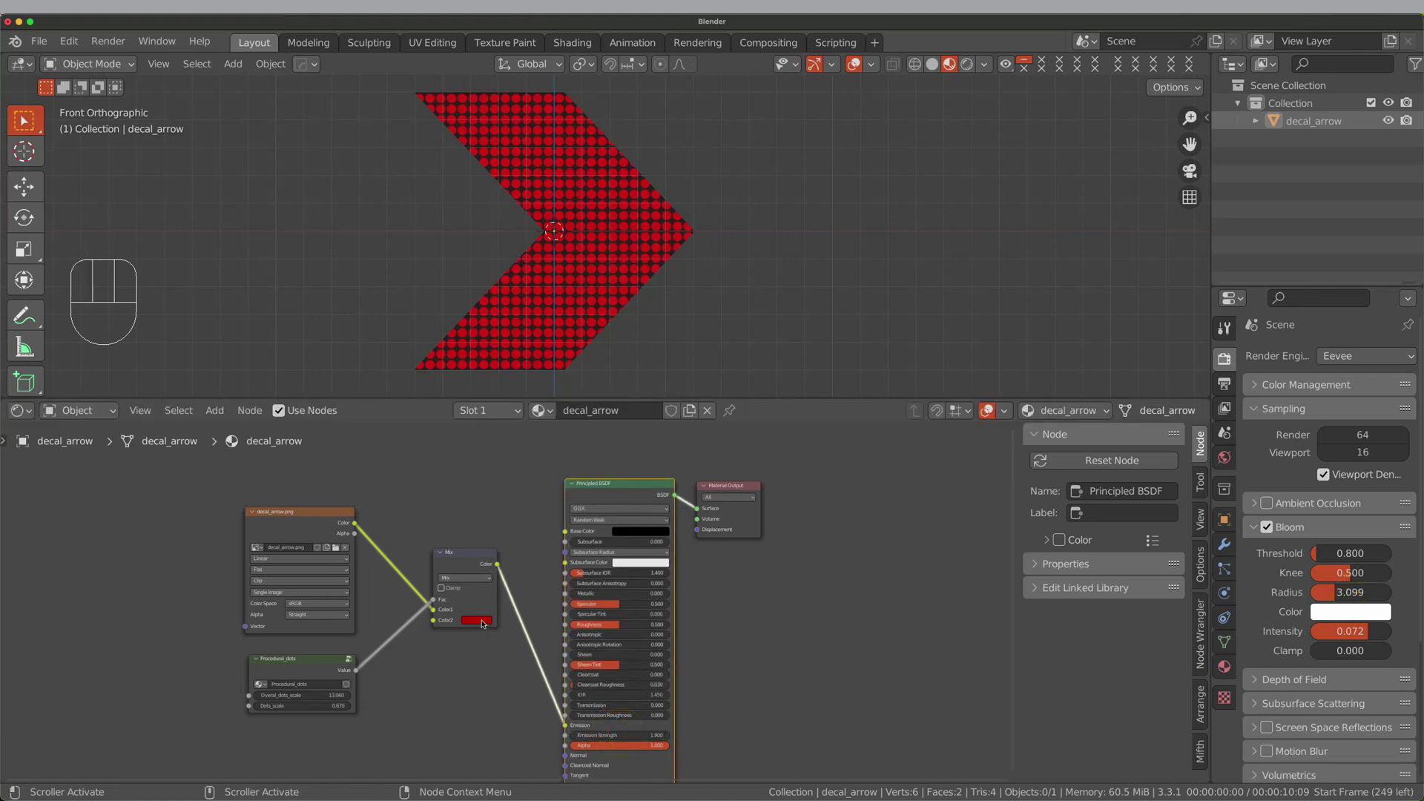
pyautogui.click(477, 620)
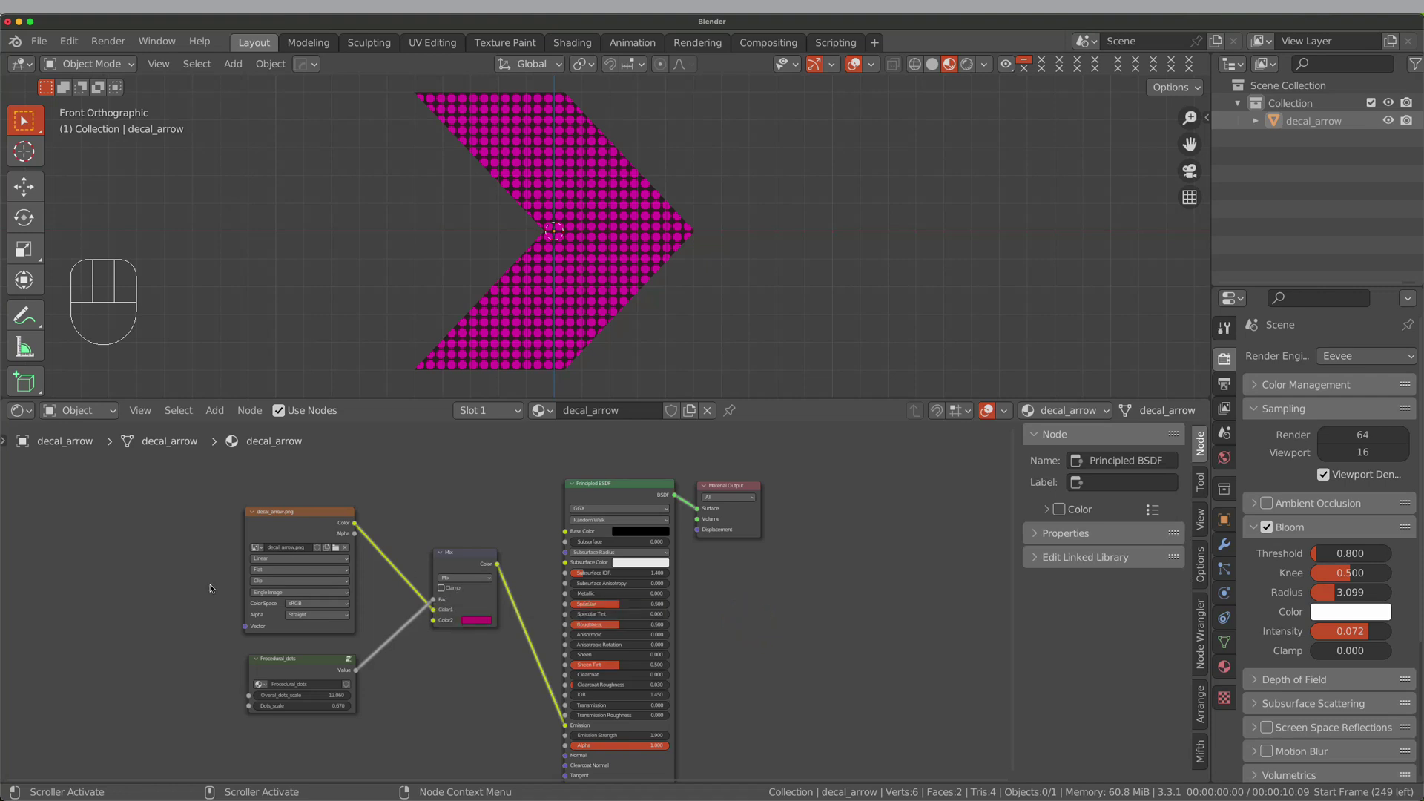
# Look inside the Procedural_dots group with the sidebar hidden, then return to the material tree
pyautogui.click(308, 662)
pyautogui.press('Tab')
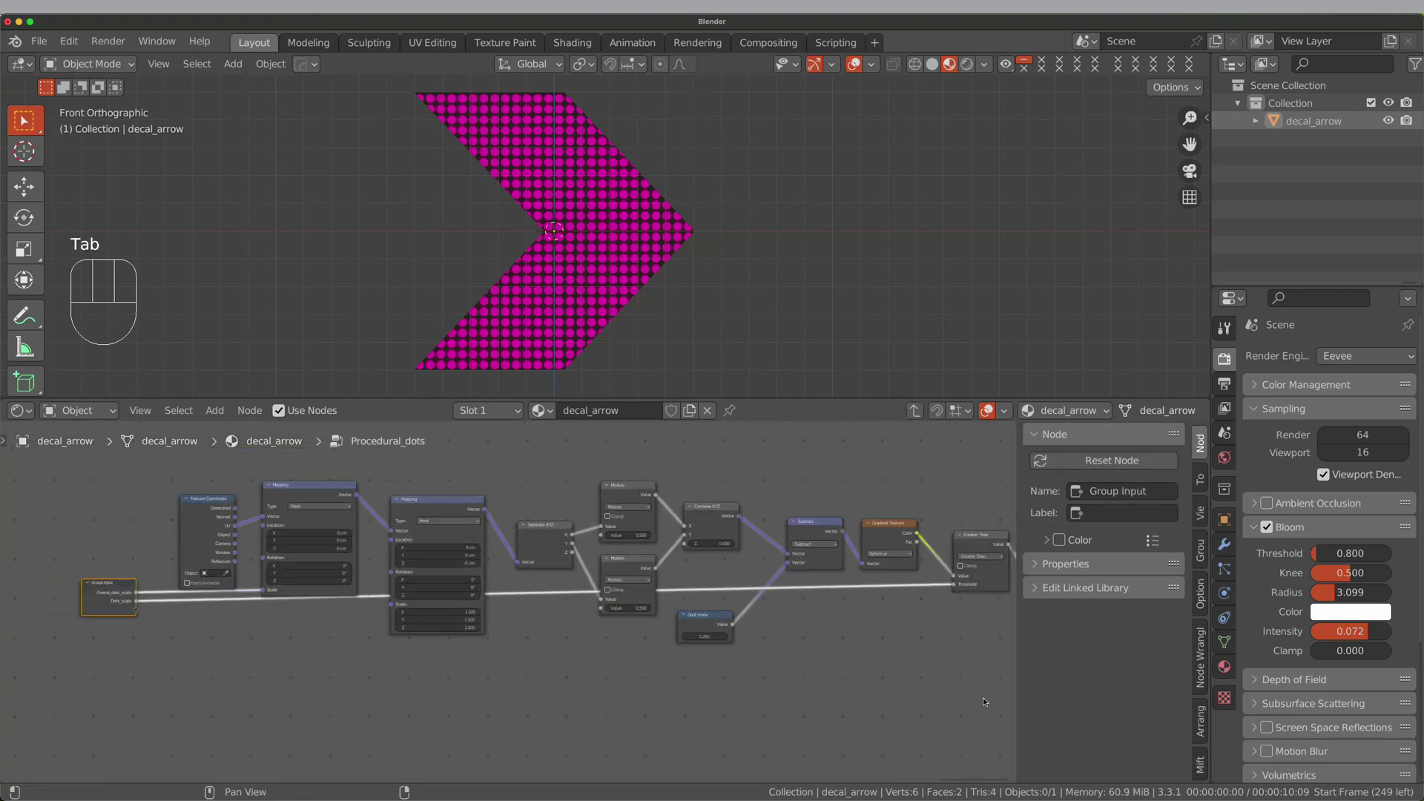
pyautogui.press('n')
pyautogui.keyDown('shift'); pyautogui.moveTo(923, 686); pyautogui.dragTo(954, 623, button='middle'); pyautogui.keyUp('shift')
pyautogui.press('Tab')
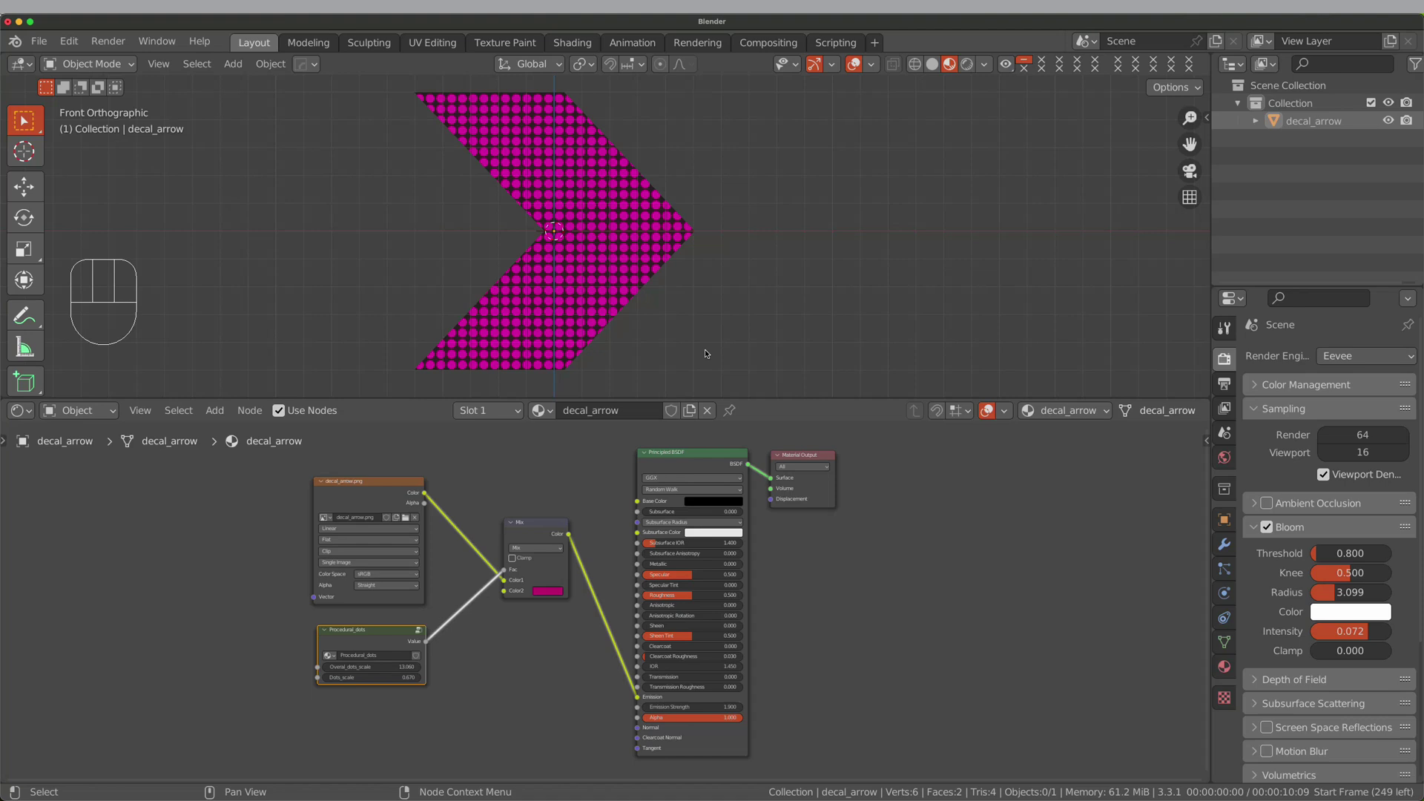
# Split the node editor, make the lower area a Timeline, and enlarge the node editor above it
pyautogui.click(636, 264)
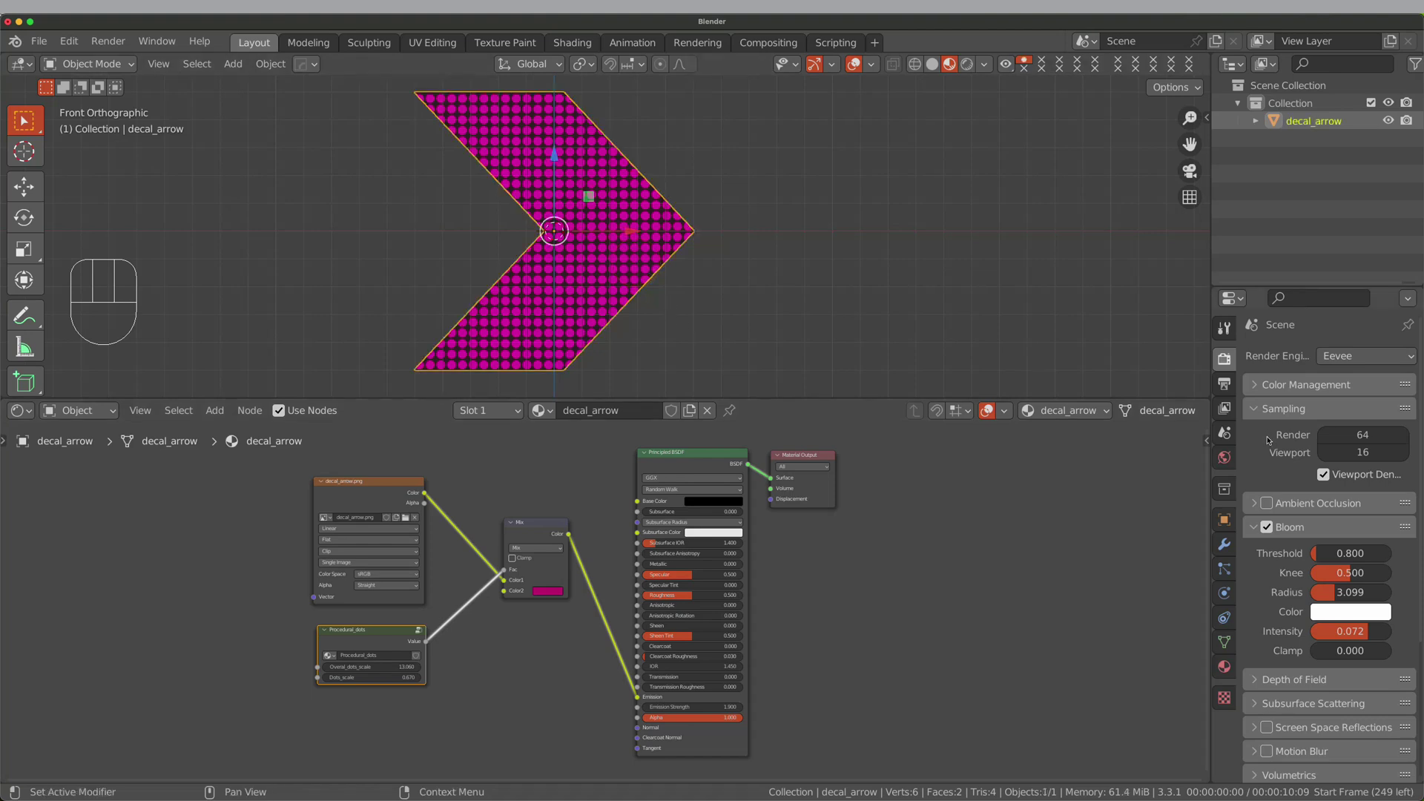
pyautogui.moveTo(1195, 443); pyautogui.dragTo(4, 668)
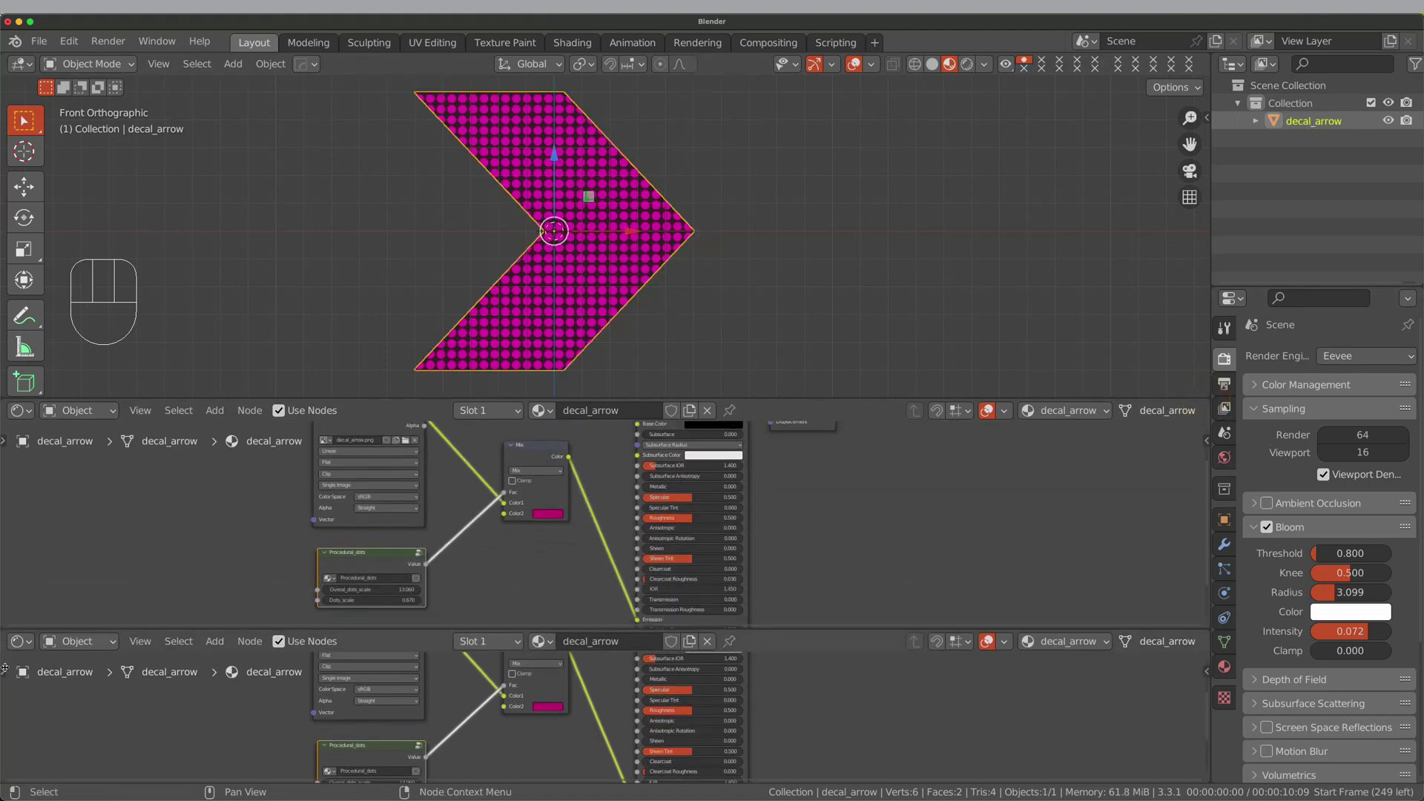
pyautogui.click(21, 642)
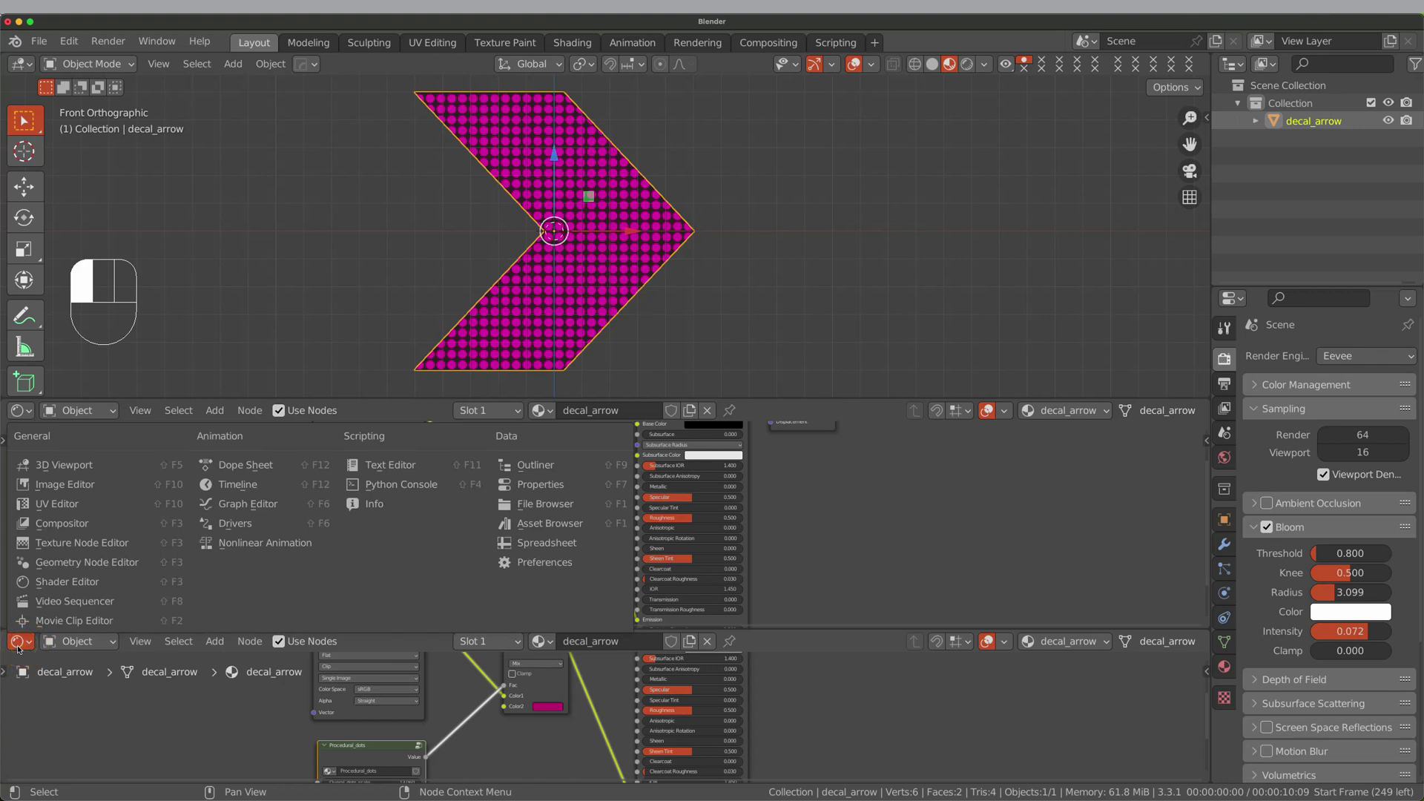
pyautogui.click(21, 641)
pyautogui.click(222, 484)
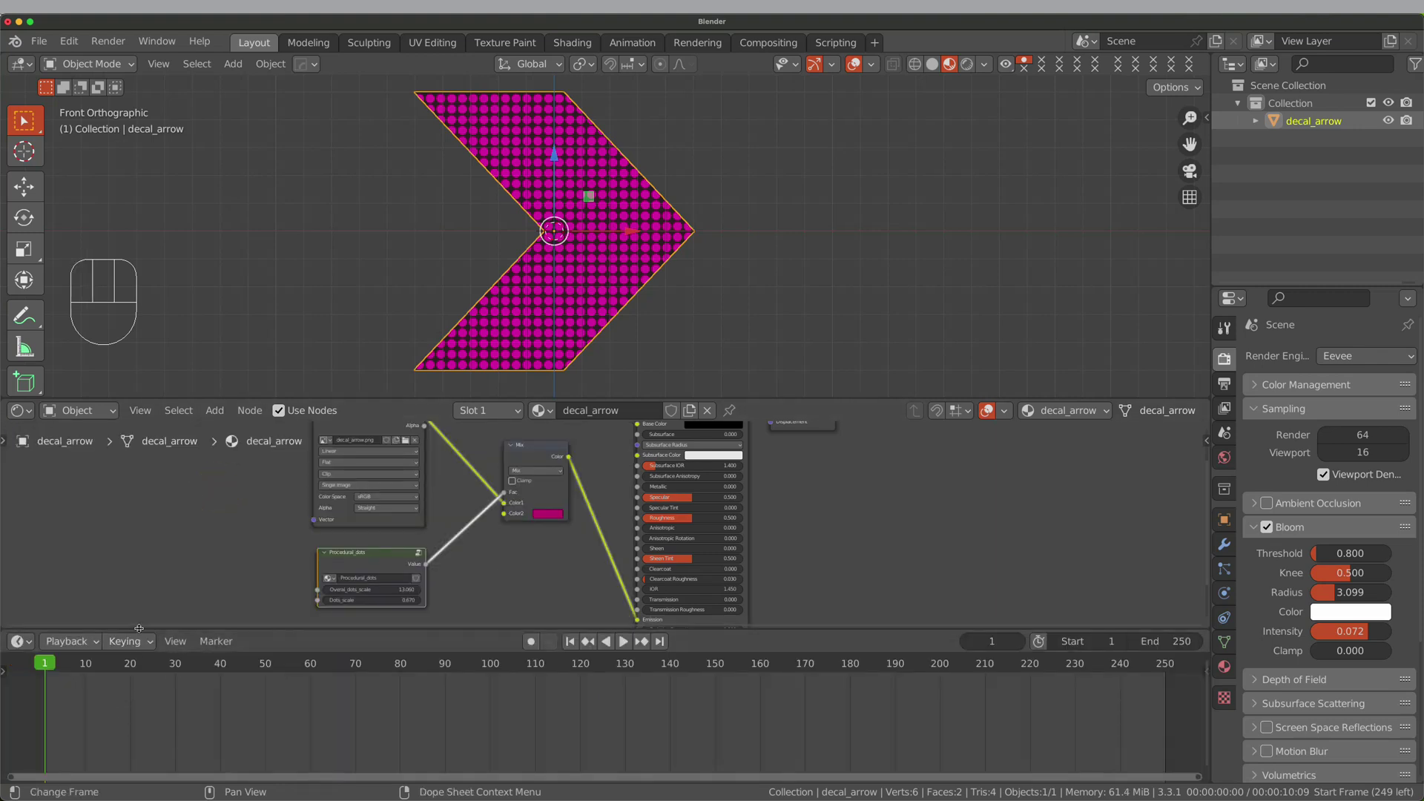
pyautogui.moveTo(139, 628); pyautogui.dragTo(137, 720)
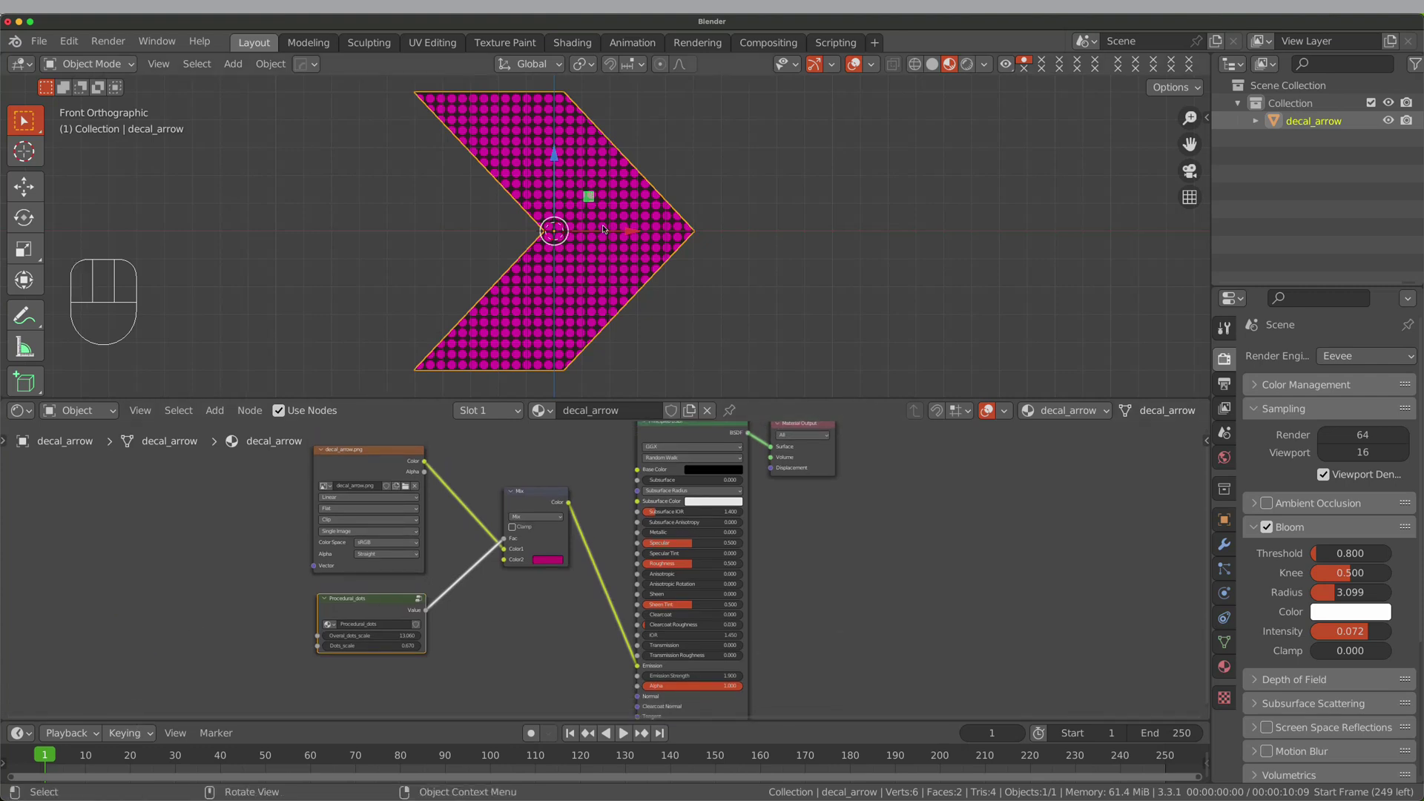
# Set the Principled BSDF Emission Strength to 0 and keyframe it at frame 1
pyautogui.keyDown('shift'); pyautogui.click(687, 430); pyautogui.keyUp('shift')
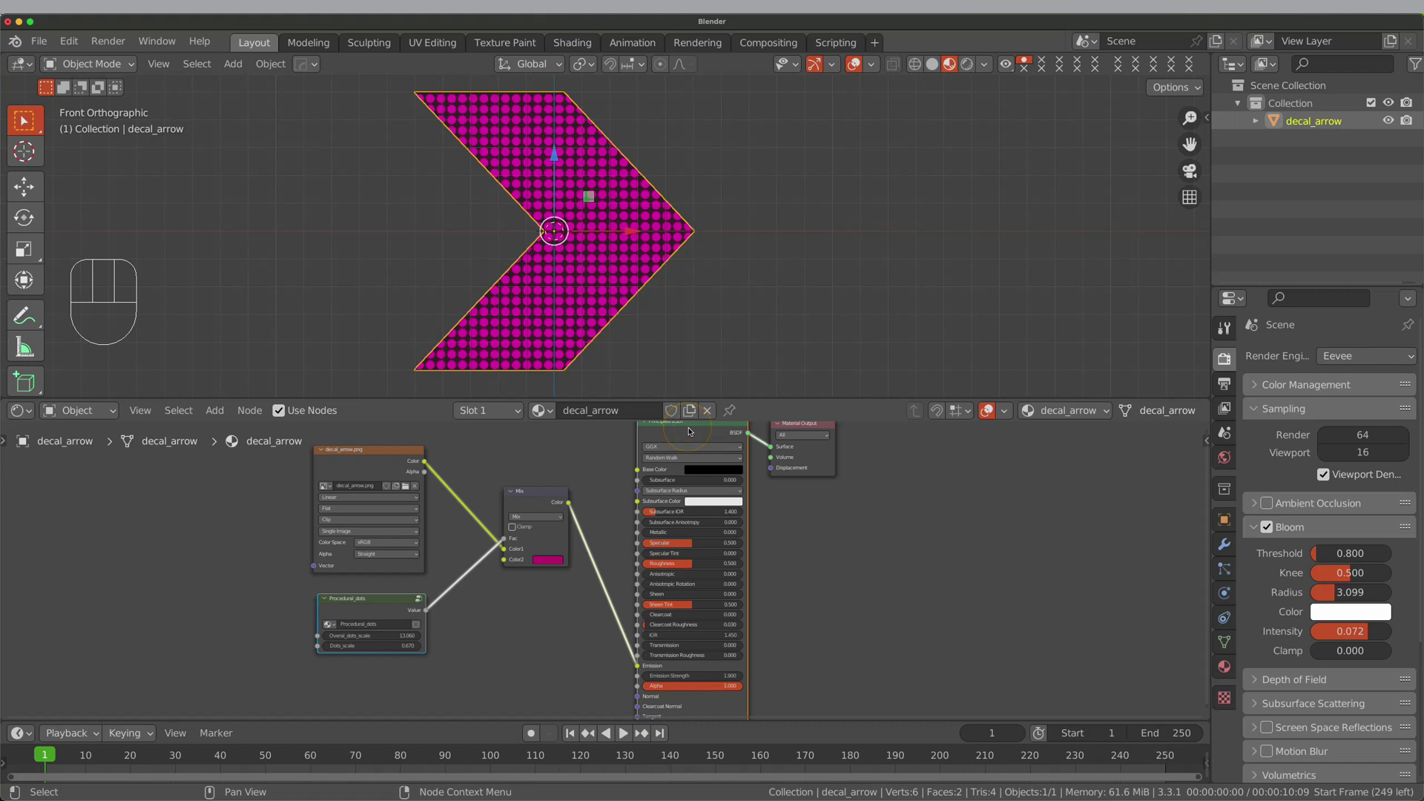
pyautogui.click(709, 676)
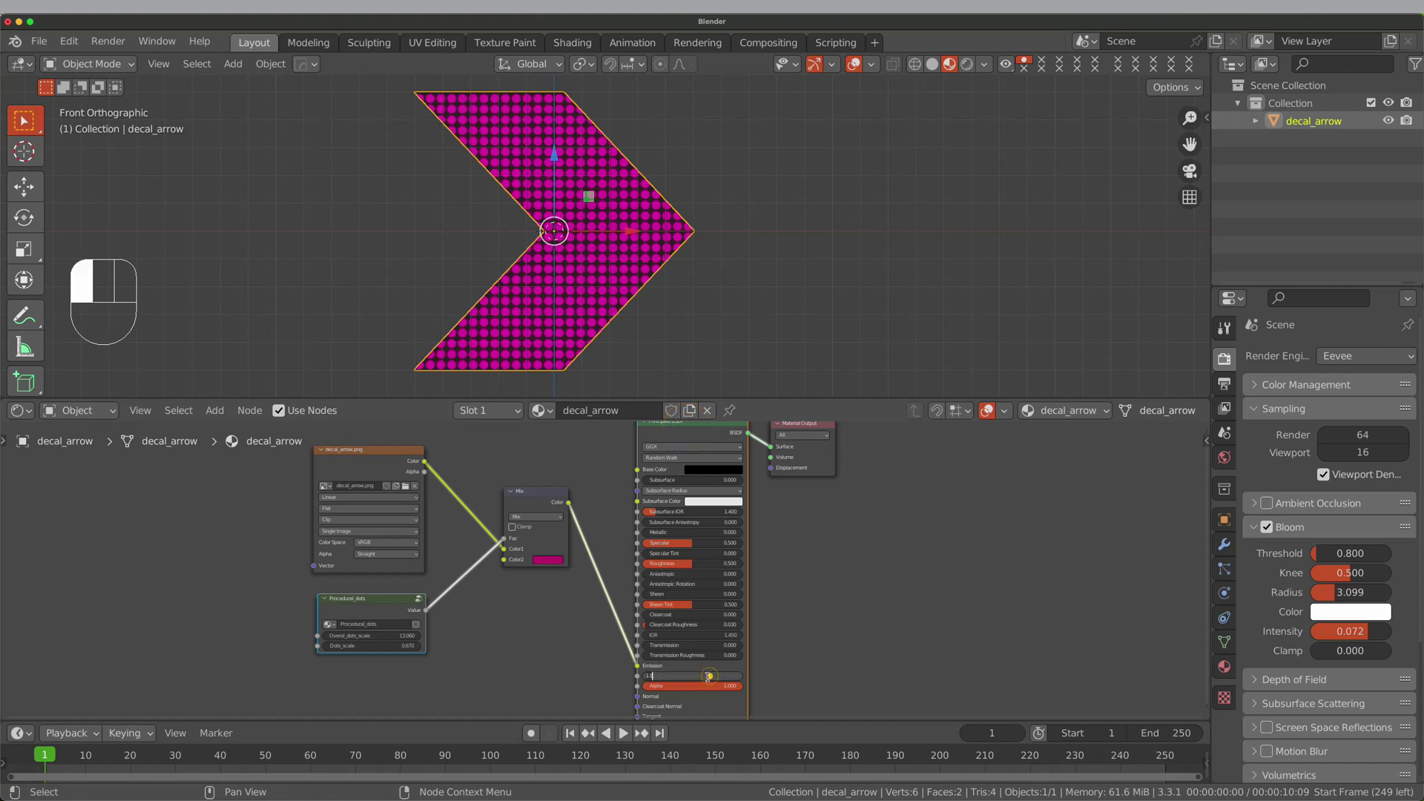
pyautogui.write('0')
pyautogui.press('Return')
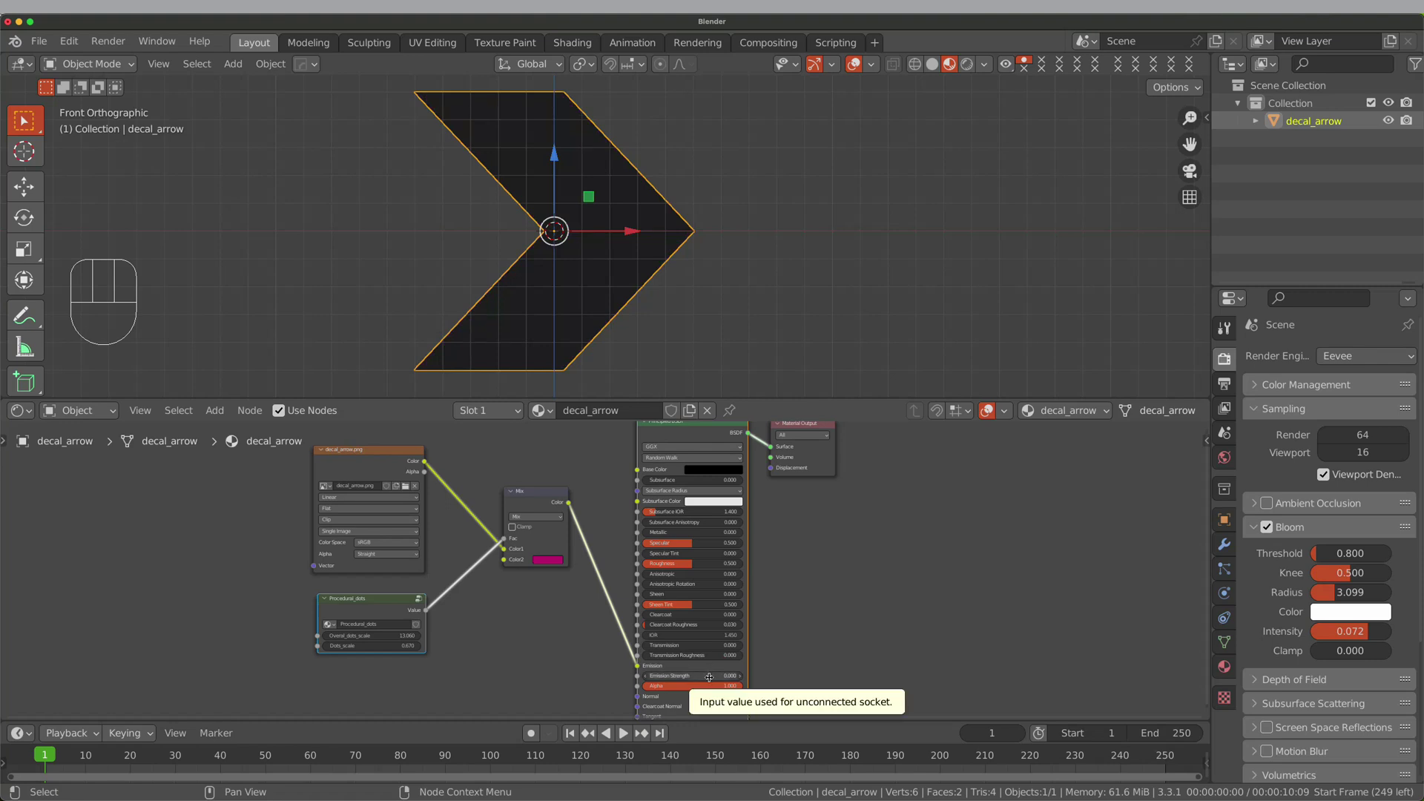
pyautogui.press('i')
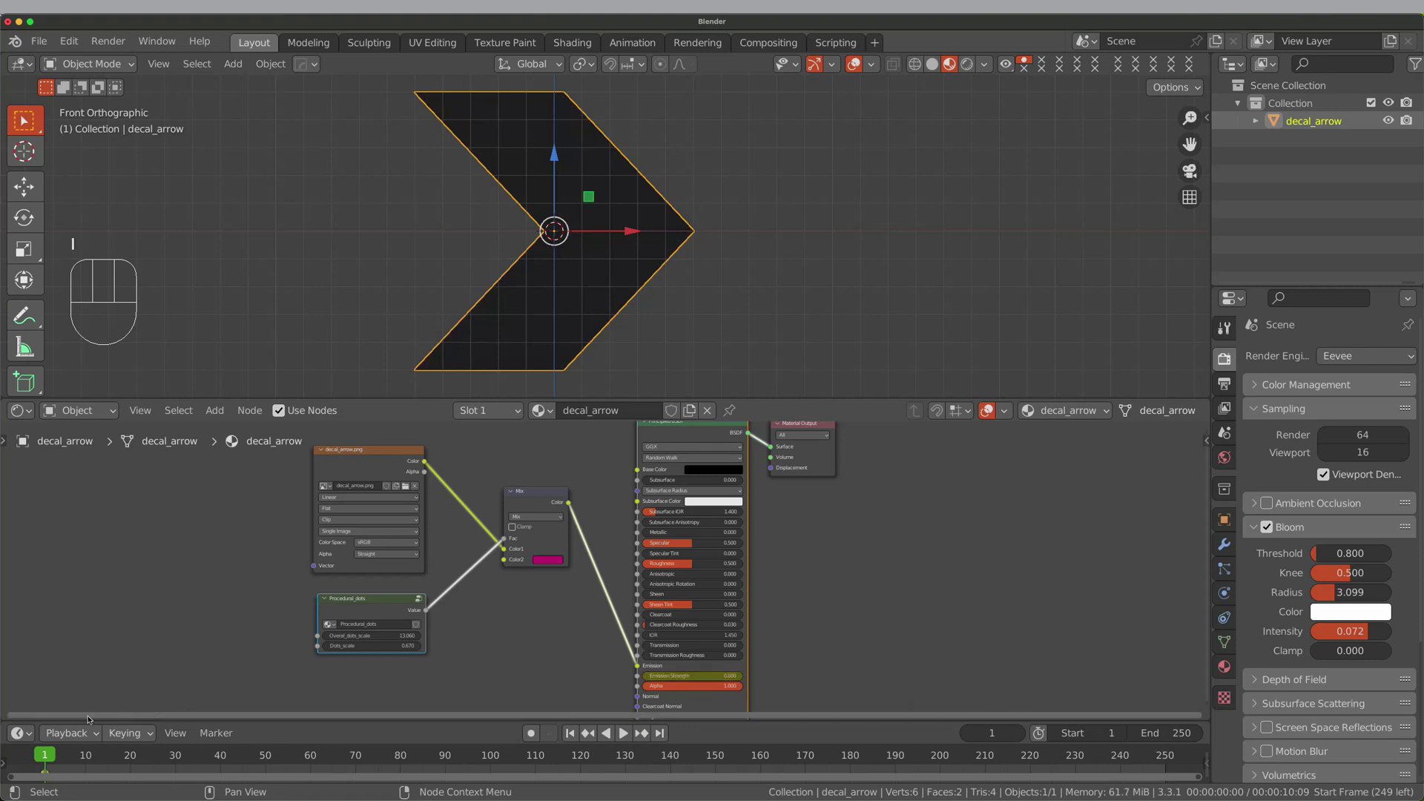
# At frame 10, set Emission Strength to 4 and keyframe it
pyautogui.moveTo(68, 719); pyautogui.dragTo(85, 745)
pyautogui.click(63, 745)
pyautogui.click(722, 669)
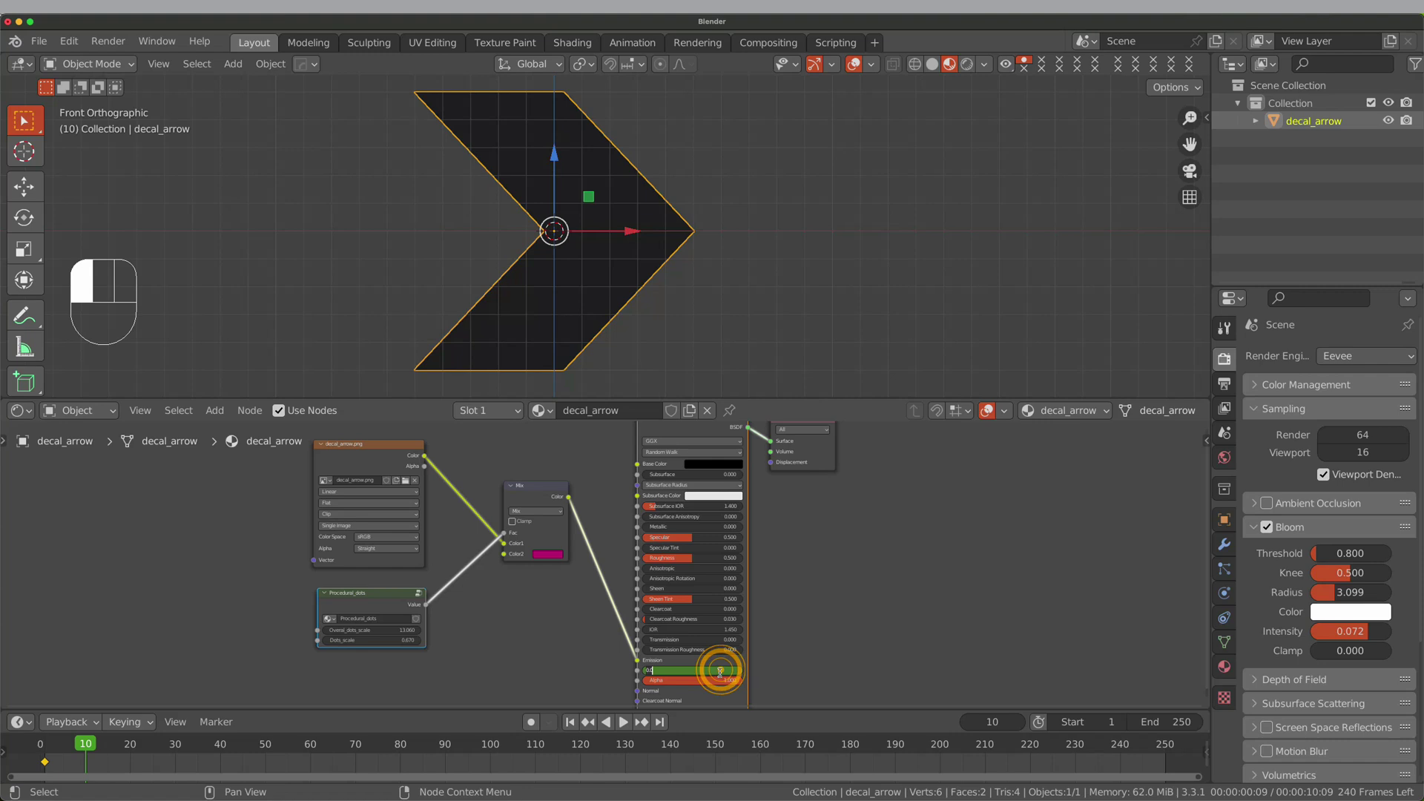
pyautogui.write('4')
pyautogui.press('Return')
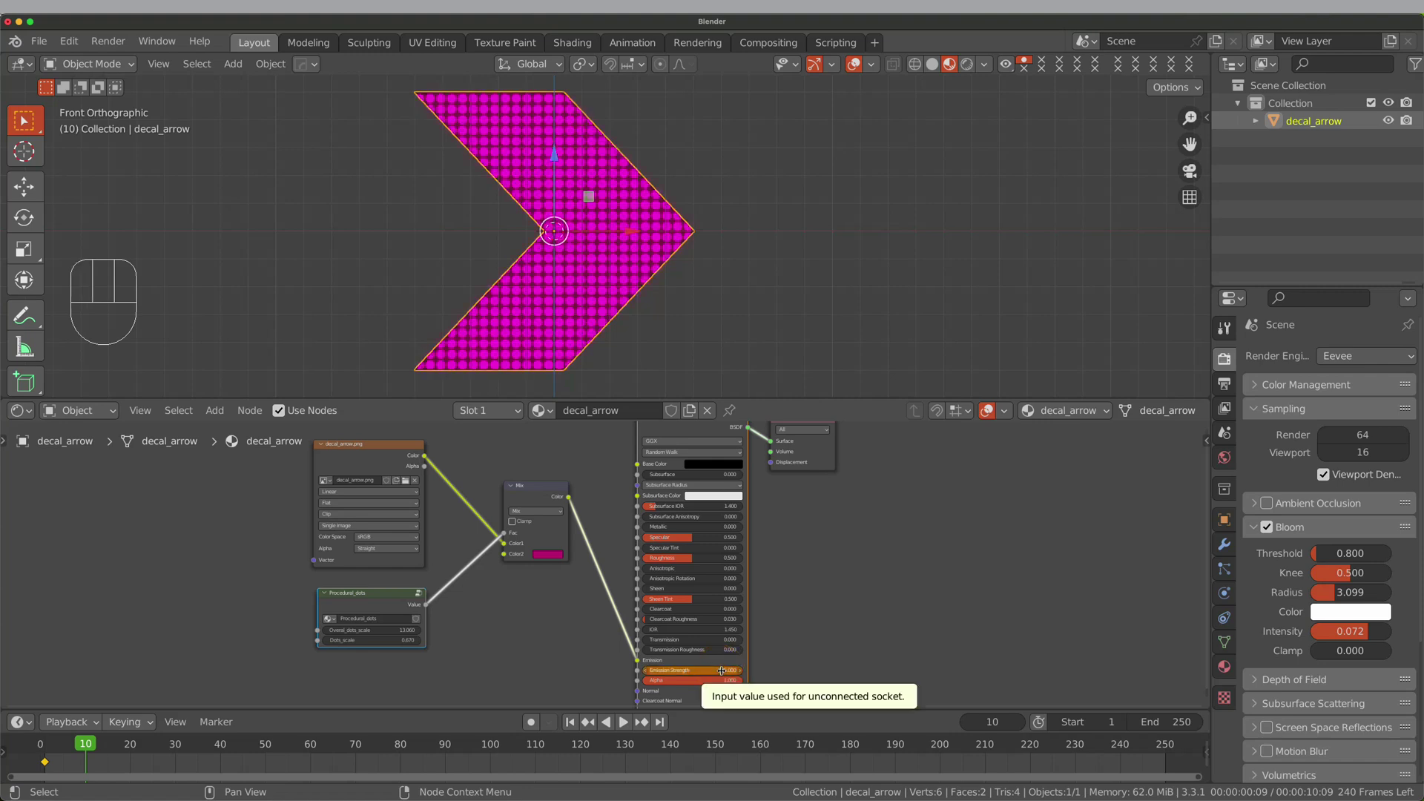
pyautogui.press('i')
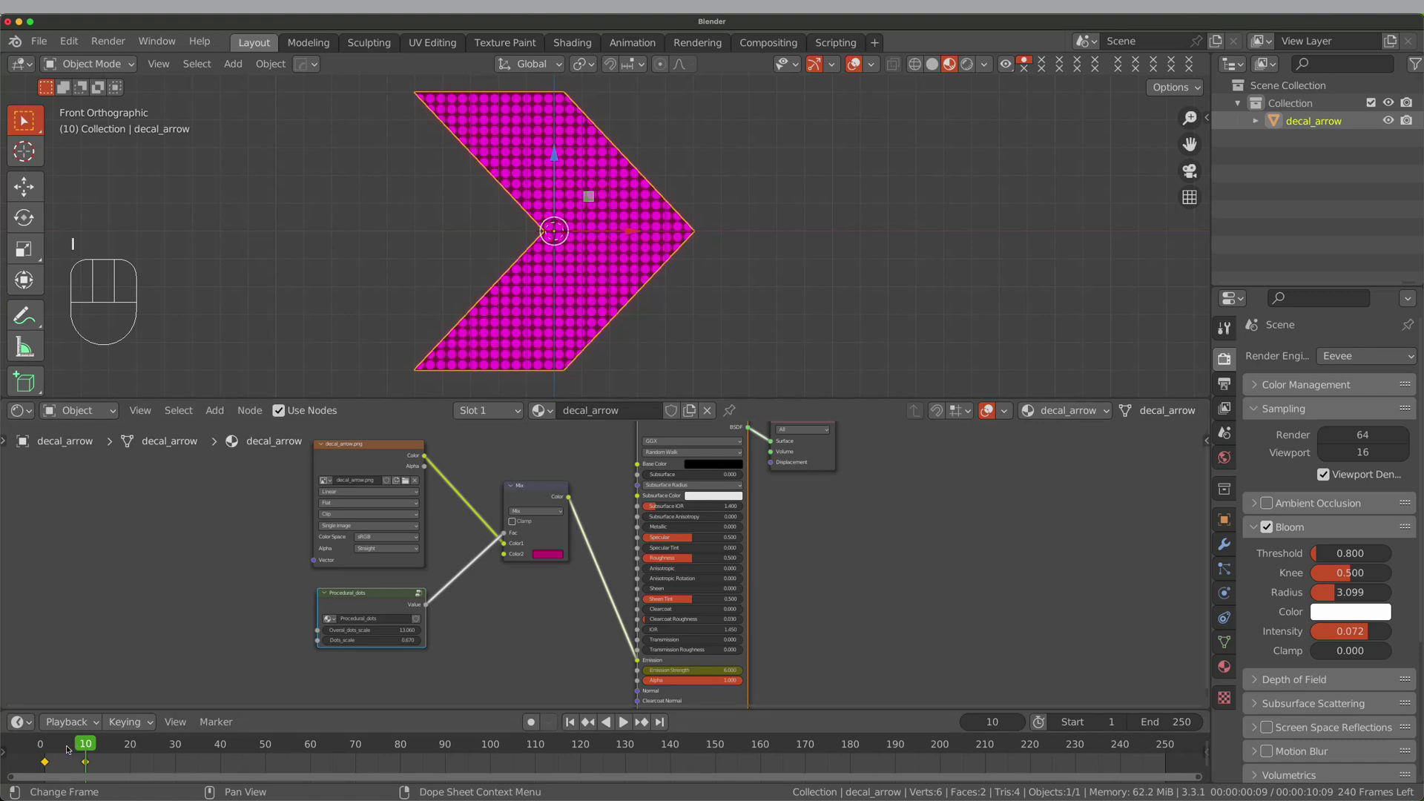
# At frame 20, lower Emission Strength to 0 and keyframe it
pyautogui.moveTo(95, 744); pyautogui.dragTo(131, 744)
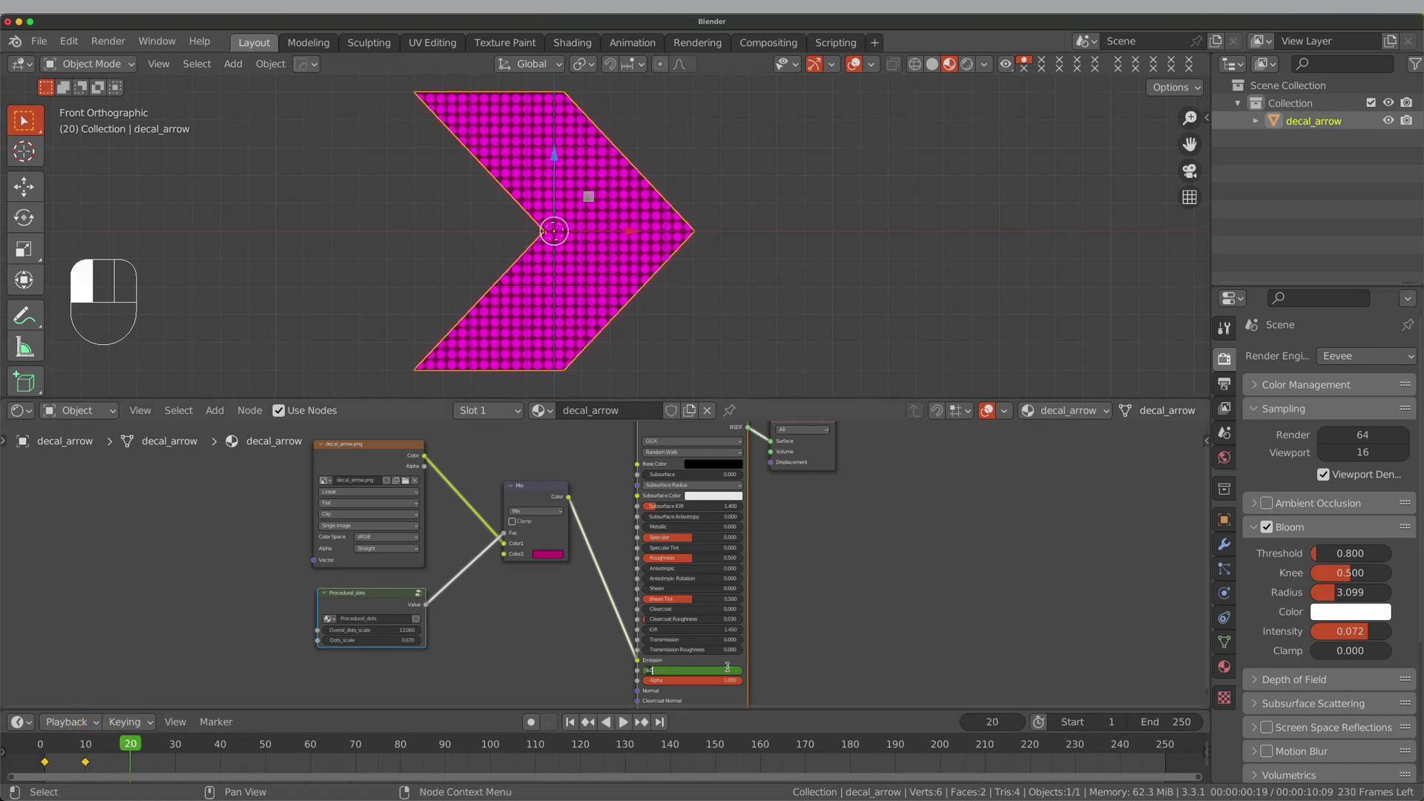
pyautogui.moveTo(733, 666); pyautogui.dragTo(722, 670)
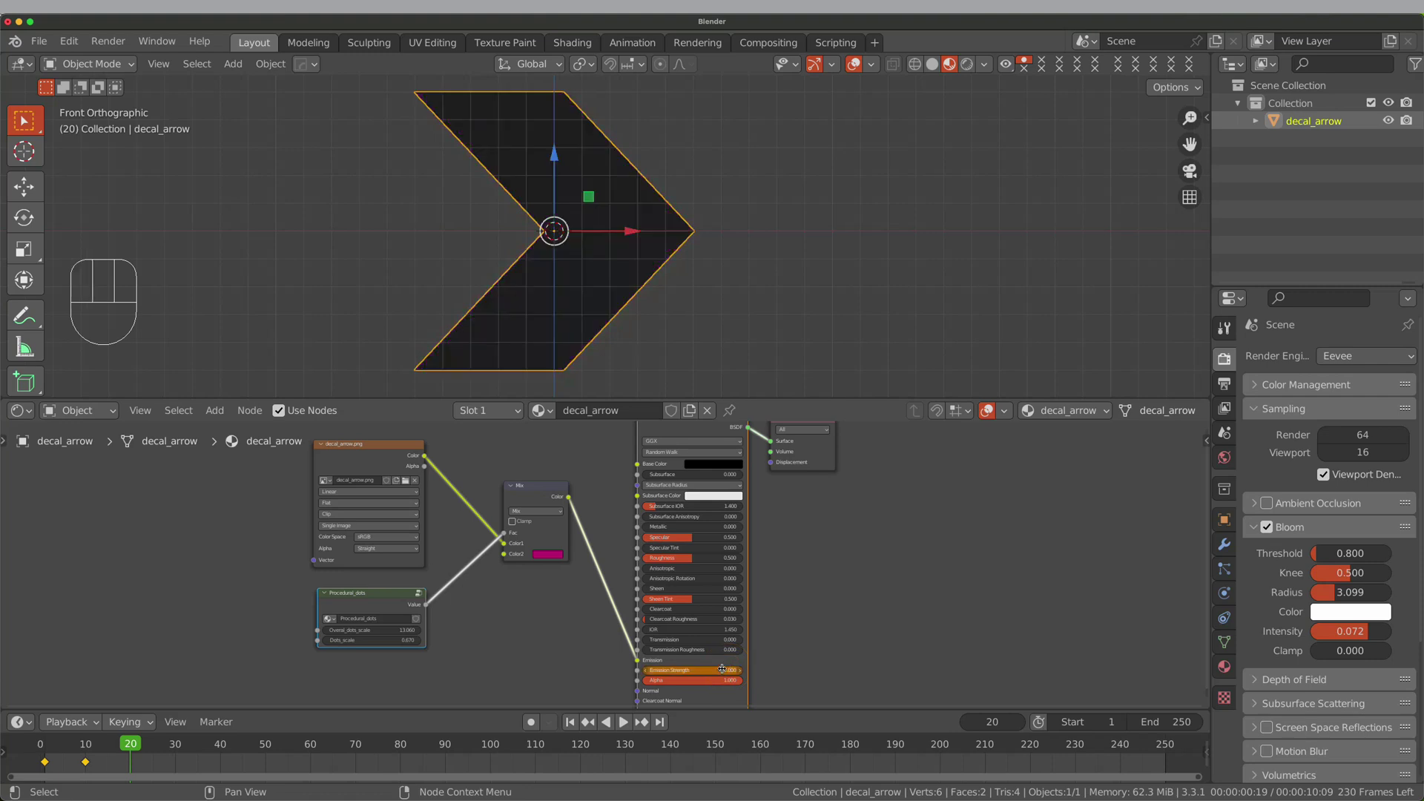
pyautogui.press('i')
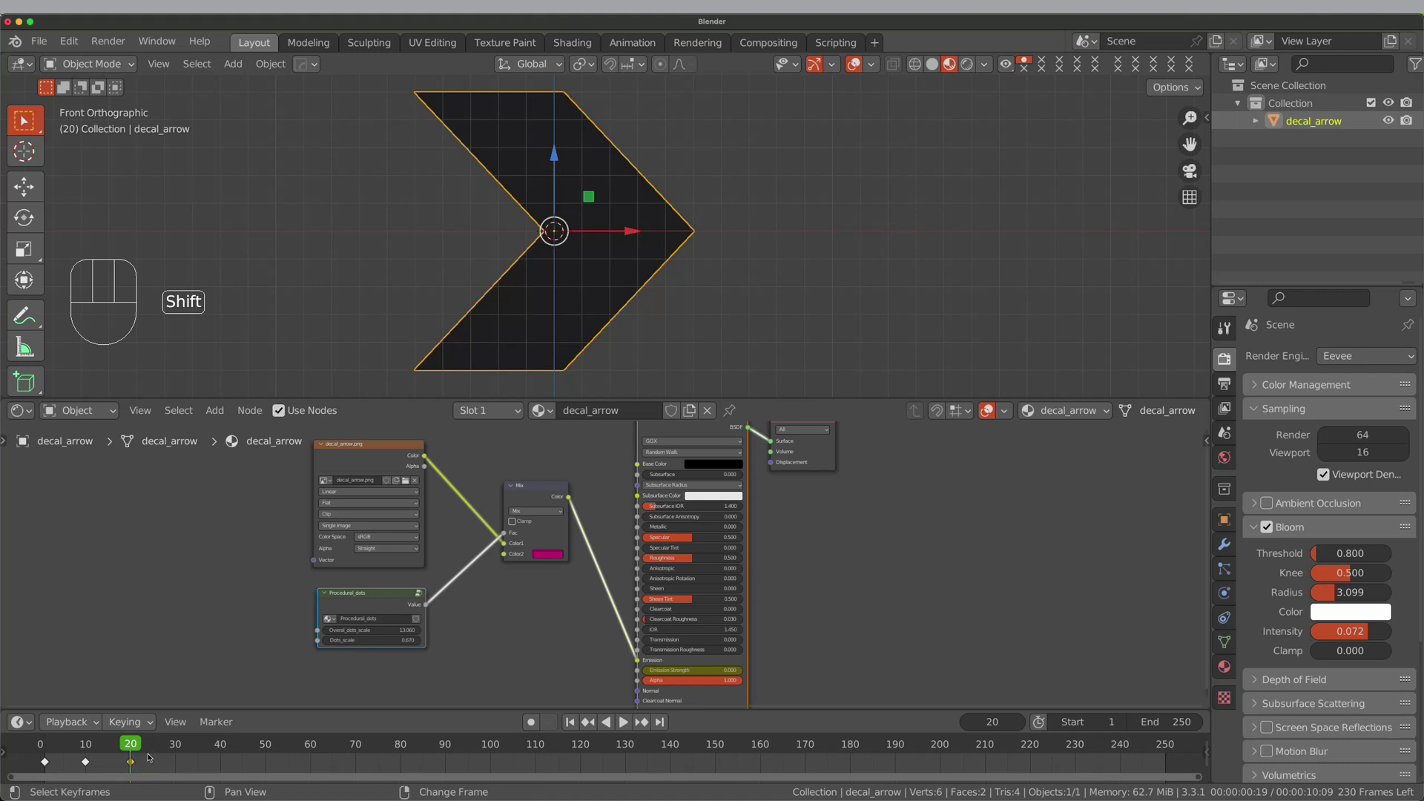
# Duplicate the frame 20 keyframe to frame 30 and select all the blink keyframes
pyautogui.hotkey('shift', 'd')
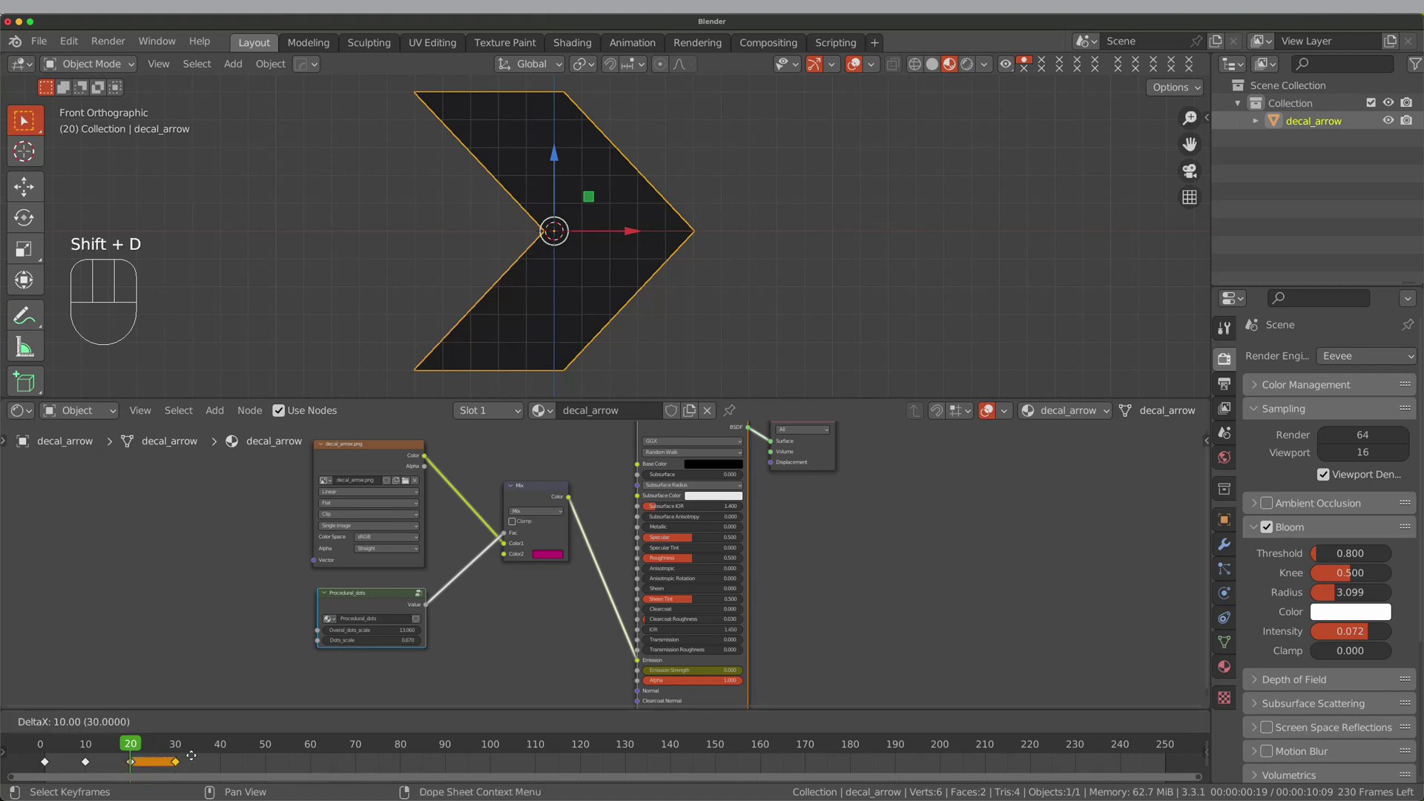
pyautogui.click(192, 755)
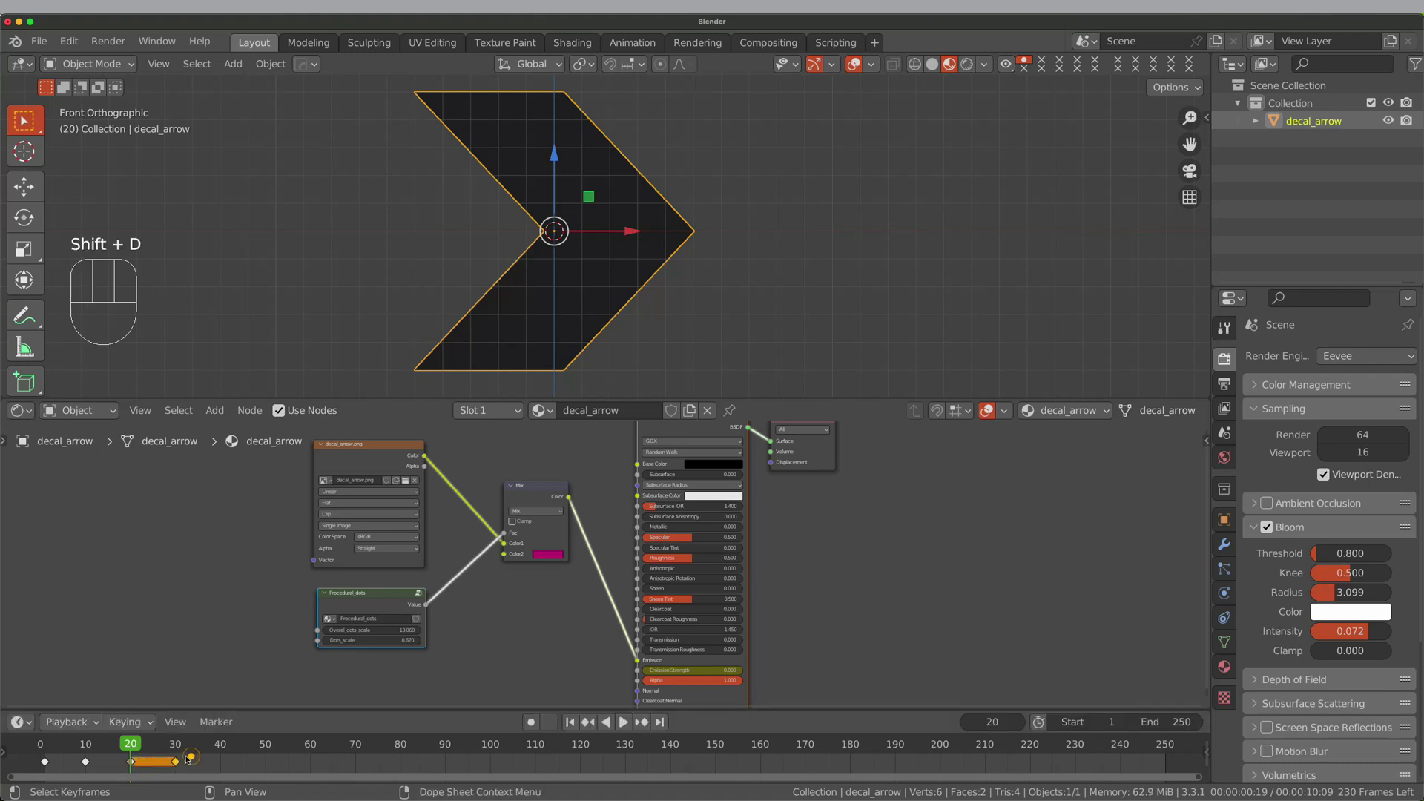
pyautogui.keyDown('shift'); pyautogui.click(86, 762); pyautogui.keyUp('shift')
pyautogui.keyDown('shift'); pyautogui.click(129, 761); pyautogui.keyUp('shift')
pyautogui.keyDown('shift'); pyautogui.click(176, 763); pyautogui.keyUp('shift')
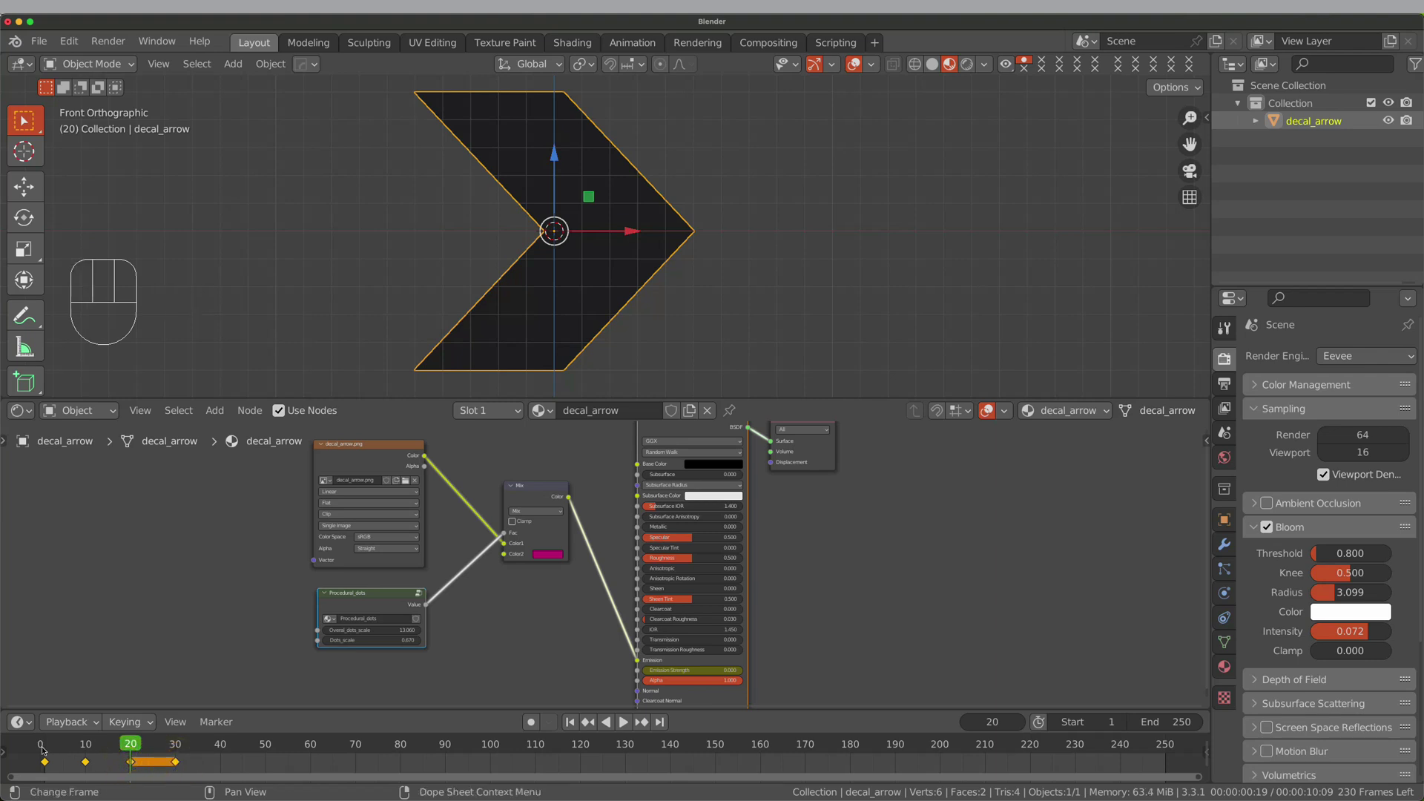
# Play back the blink animation, stop it, and return to frame 1
pyautogui.press('space')
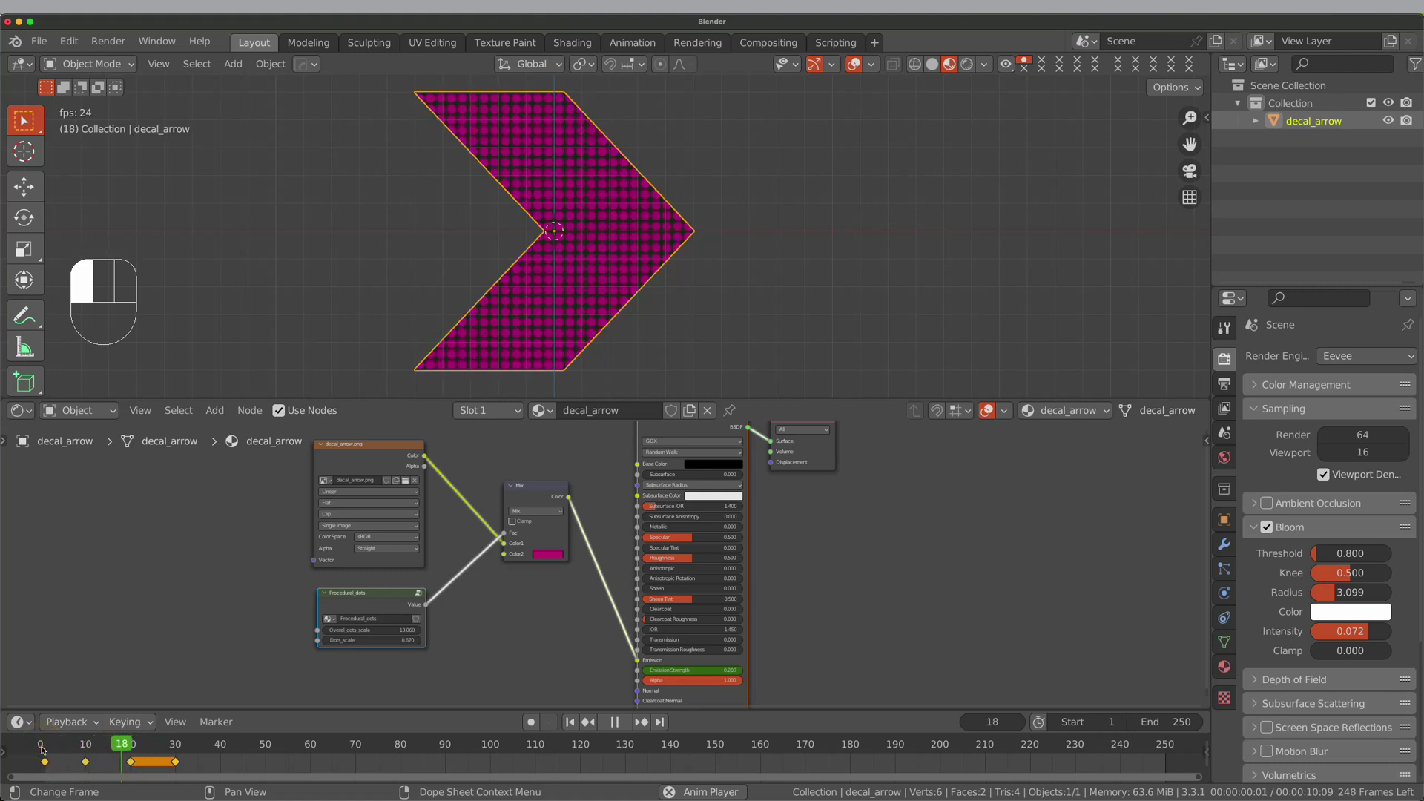
pyautogui.press('space')
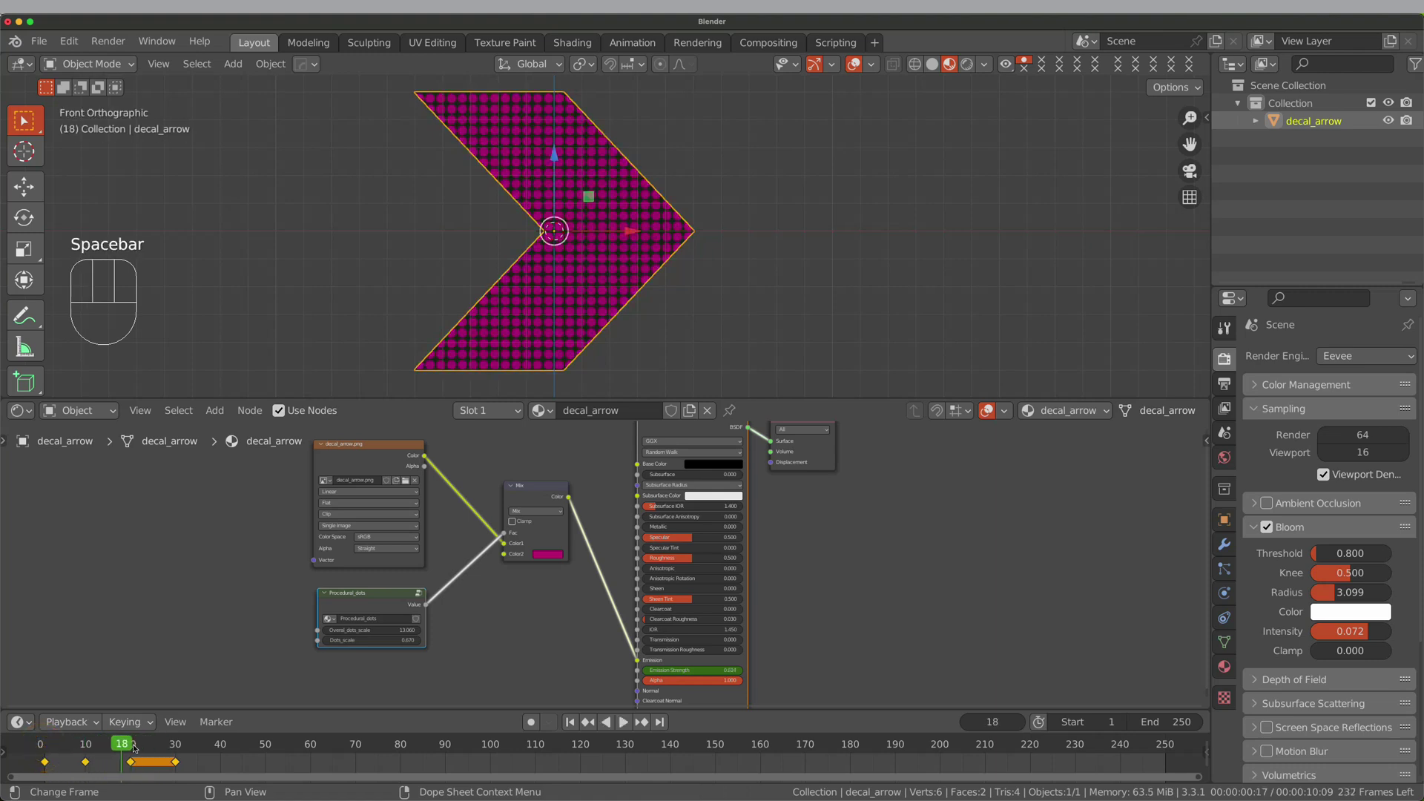
pyautogui.hotkey('shift', 'Left')
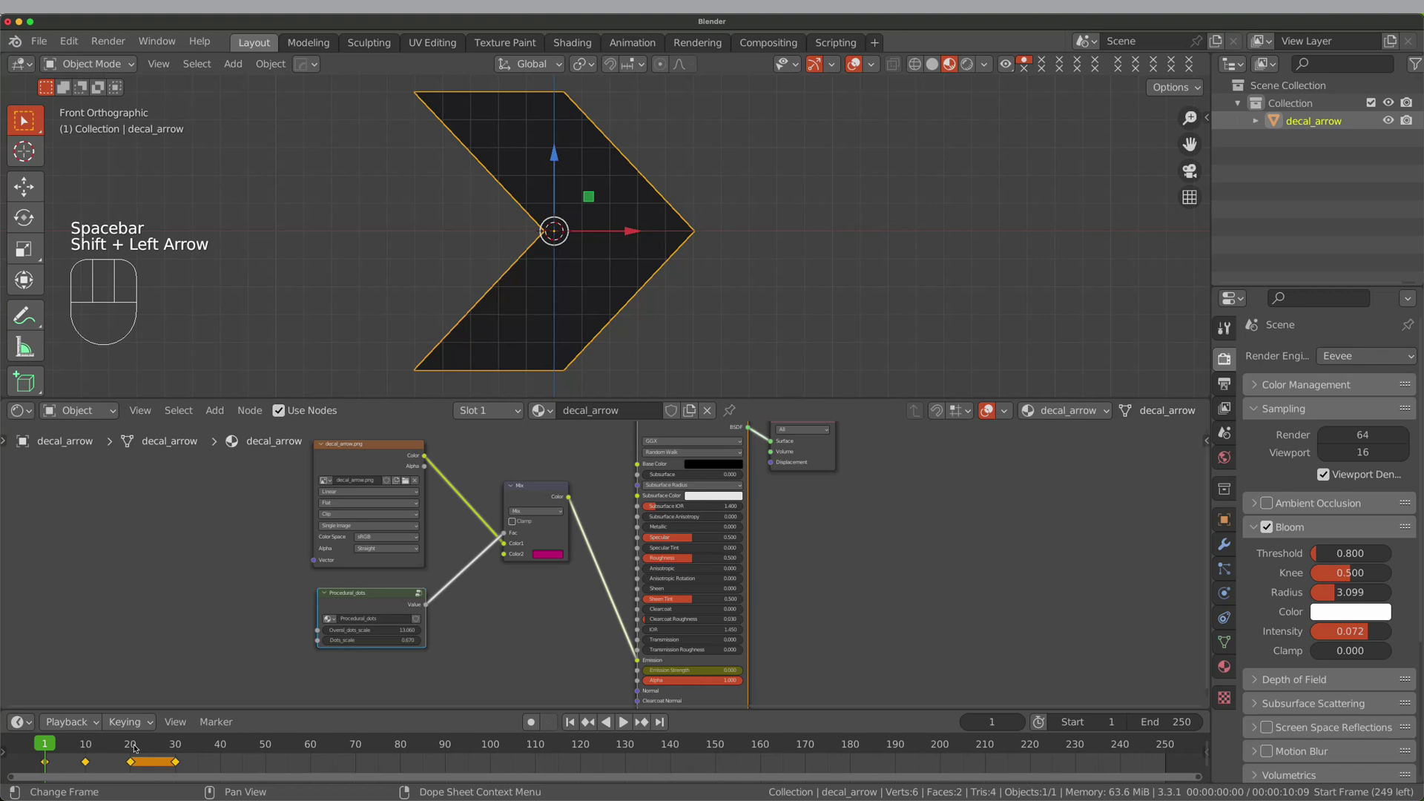
# Rename the arrow's material from decal_arrow to decal_arrow_aniamted
pyautogui.click(1223, 663)
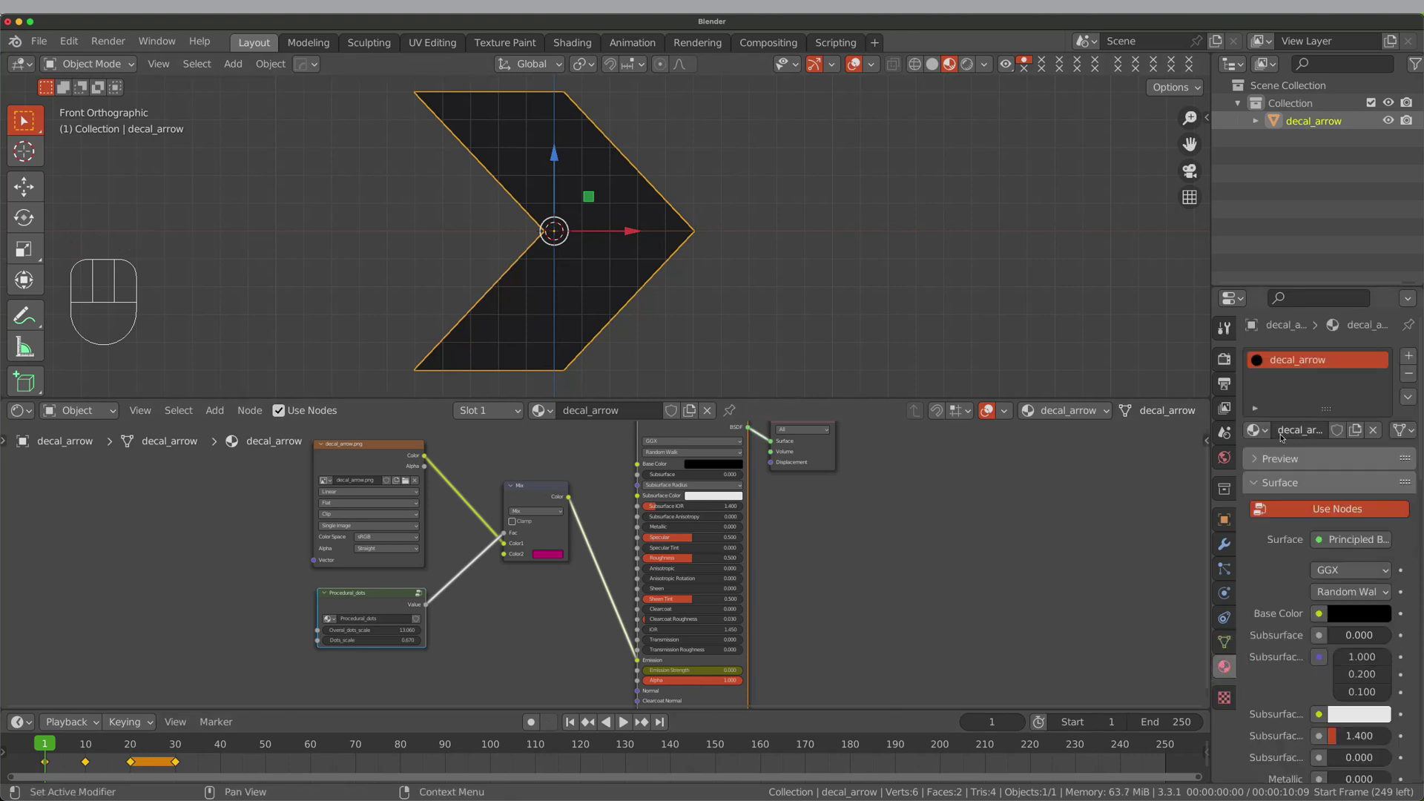
pyautogui.click(1303, 365)
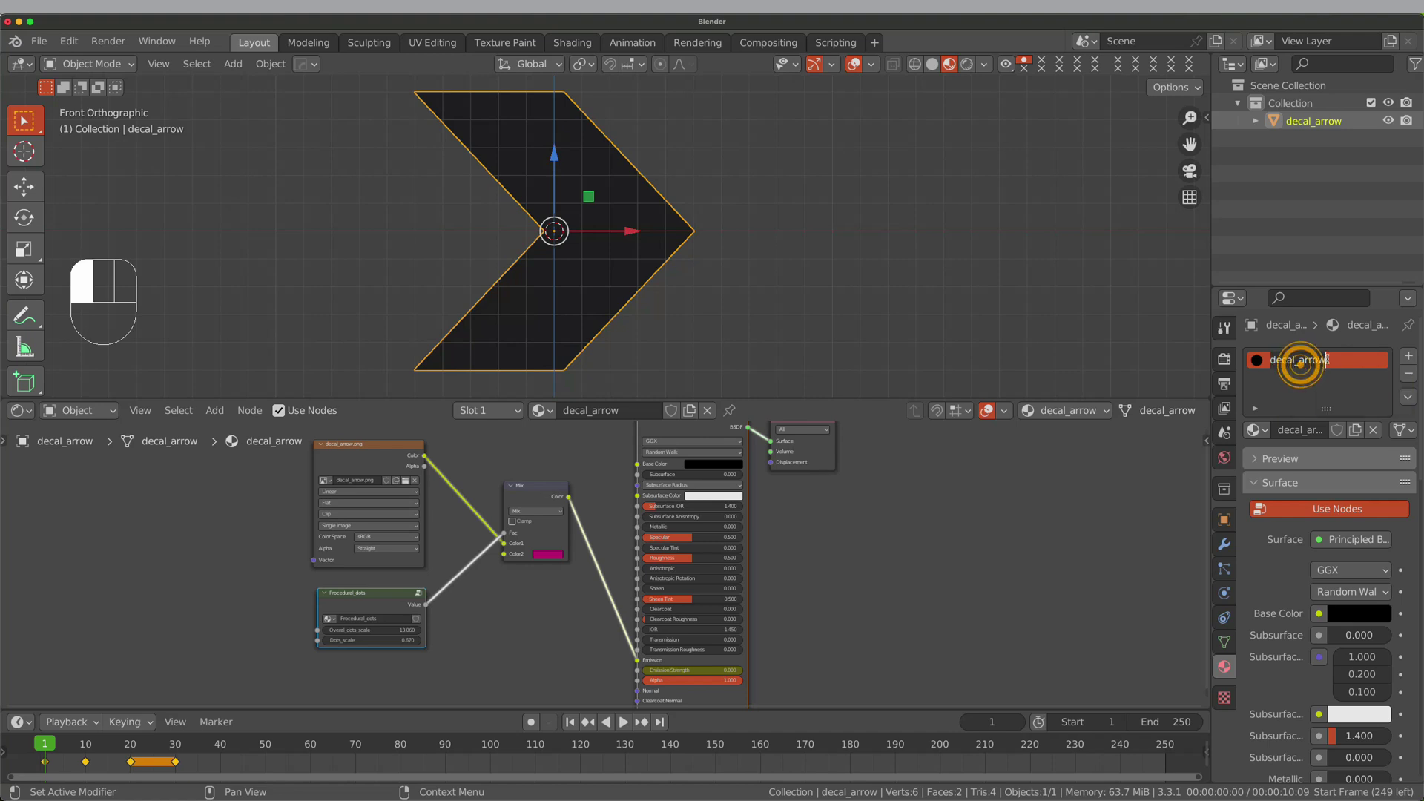
pyautogui.doubleClick(1332, 361)
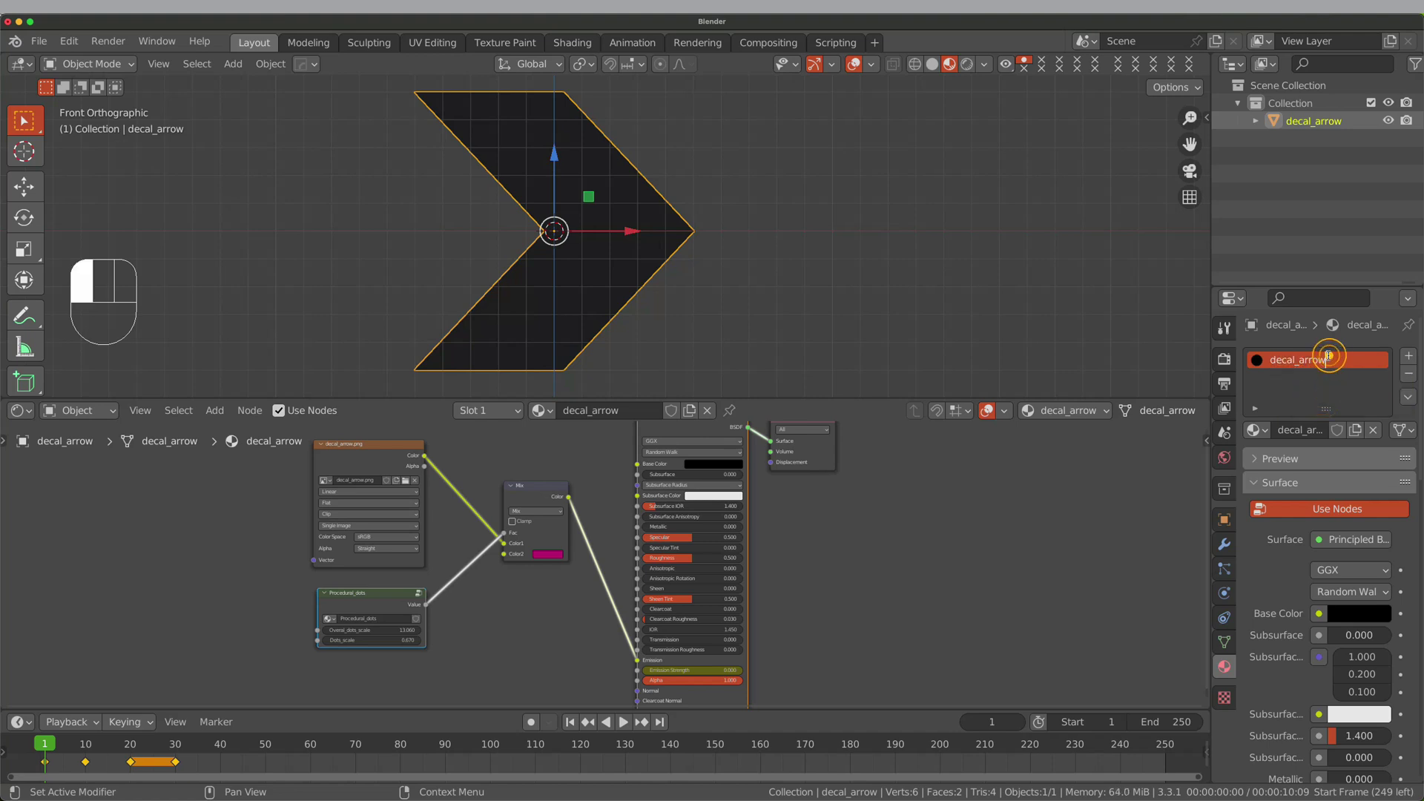
pyautogui.press('shift')
pyautogui.write('_aniamt')
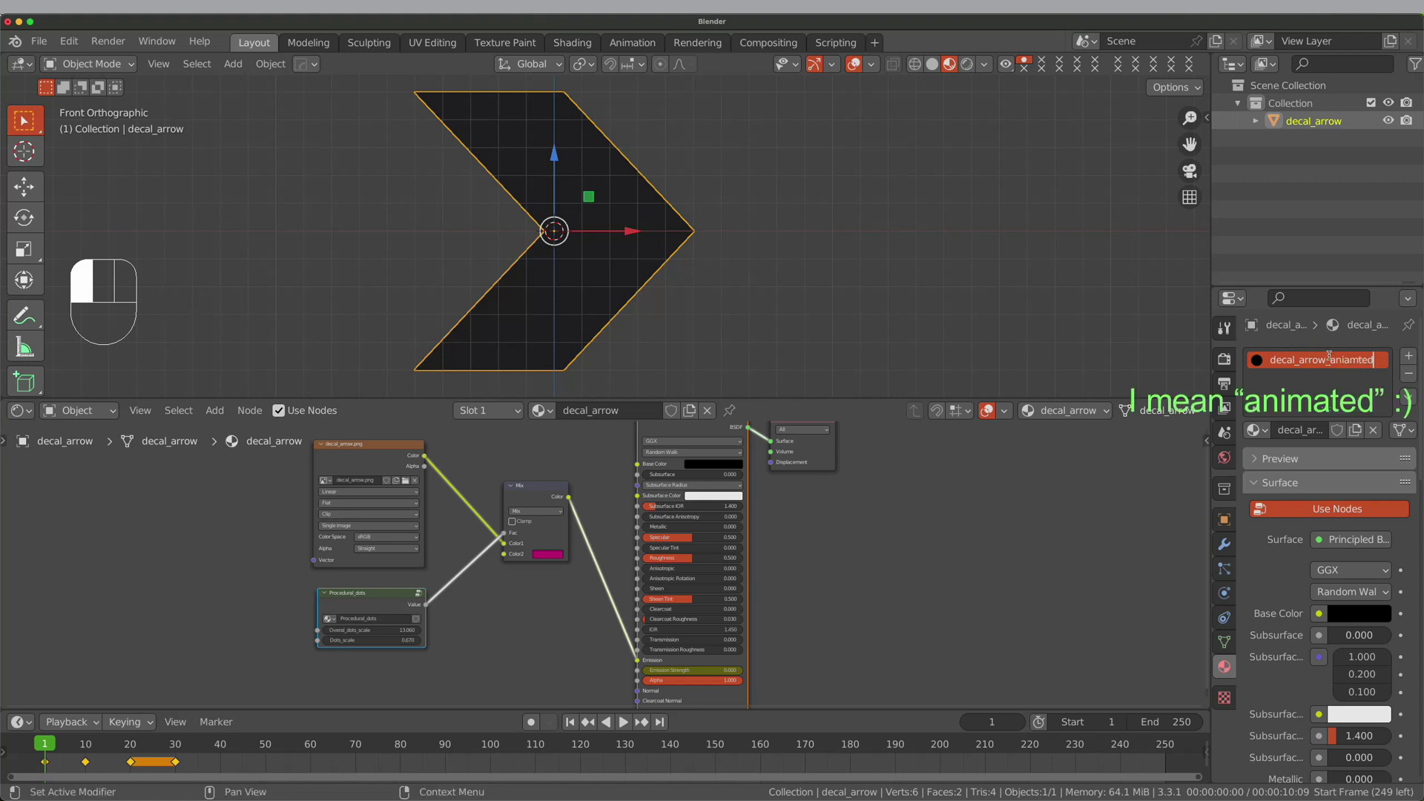
pyautogui.write('ed')
pyautogui.press('Return')
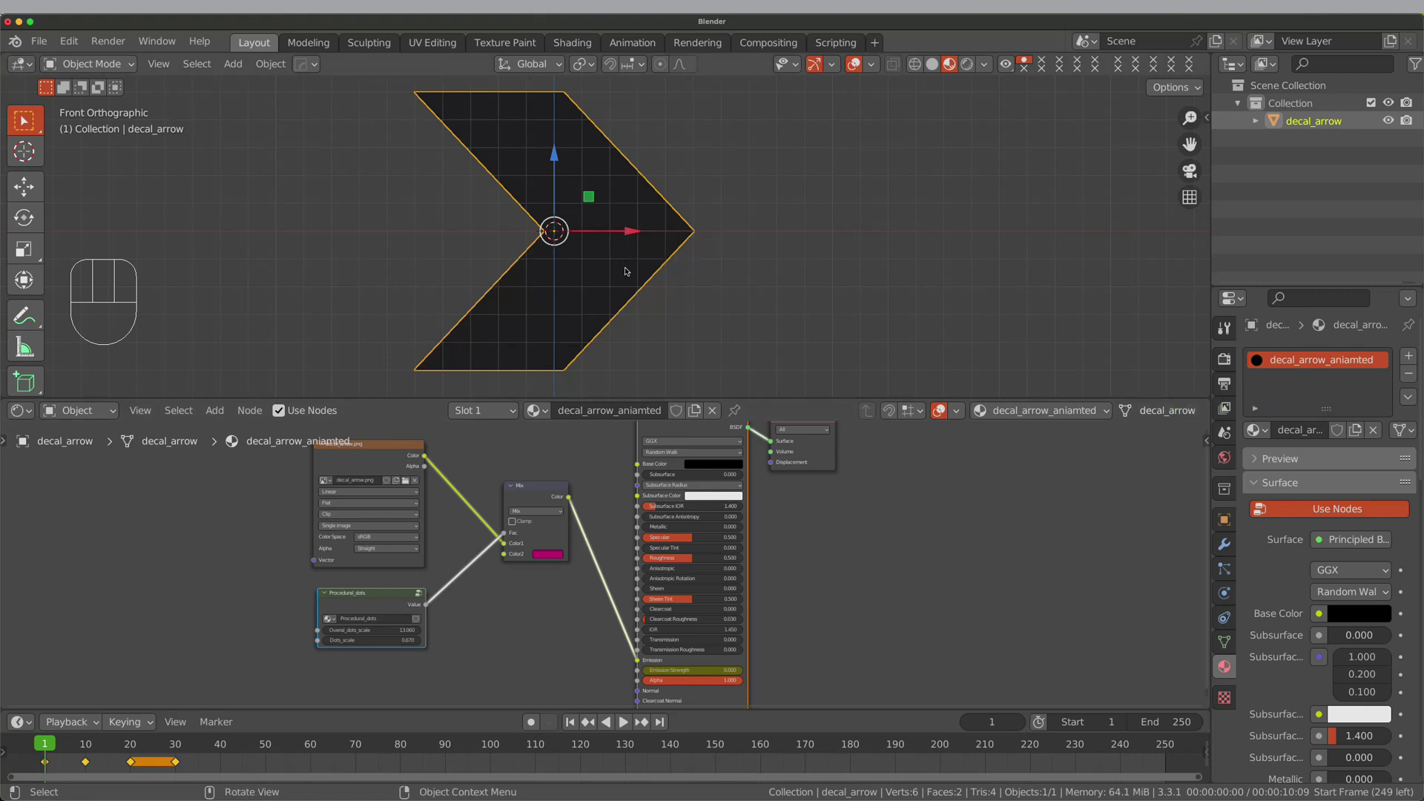
# Duplicate the arrow along X and repeat with Shift+R to make a row of arrows
pyautogui.hotkey('shift', 'd')
pyautogui.press('x')
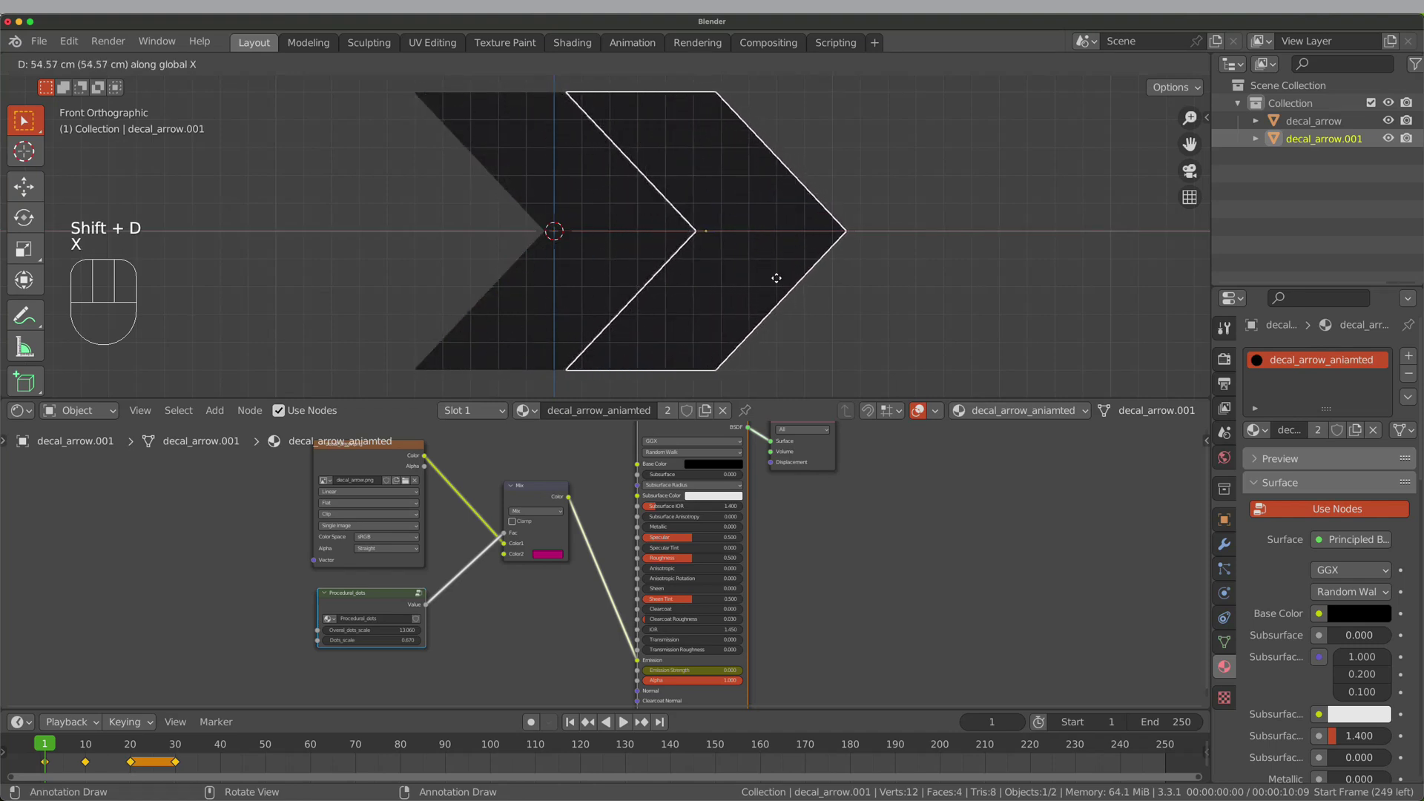
pyautogui.click(777, 278)
pyautogui.hotkey('shift', 'r')
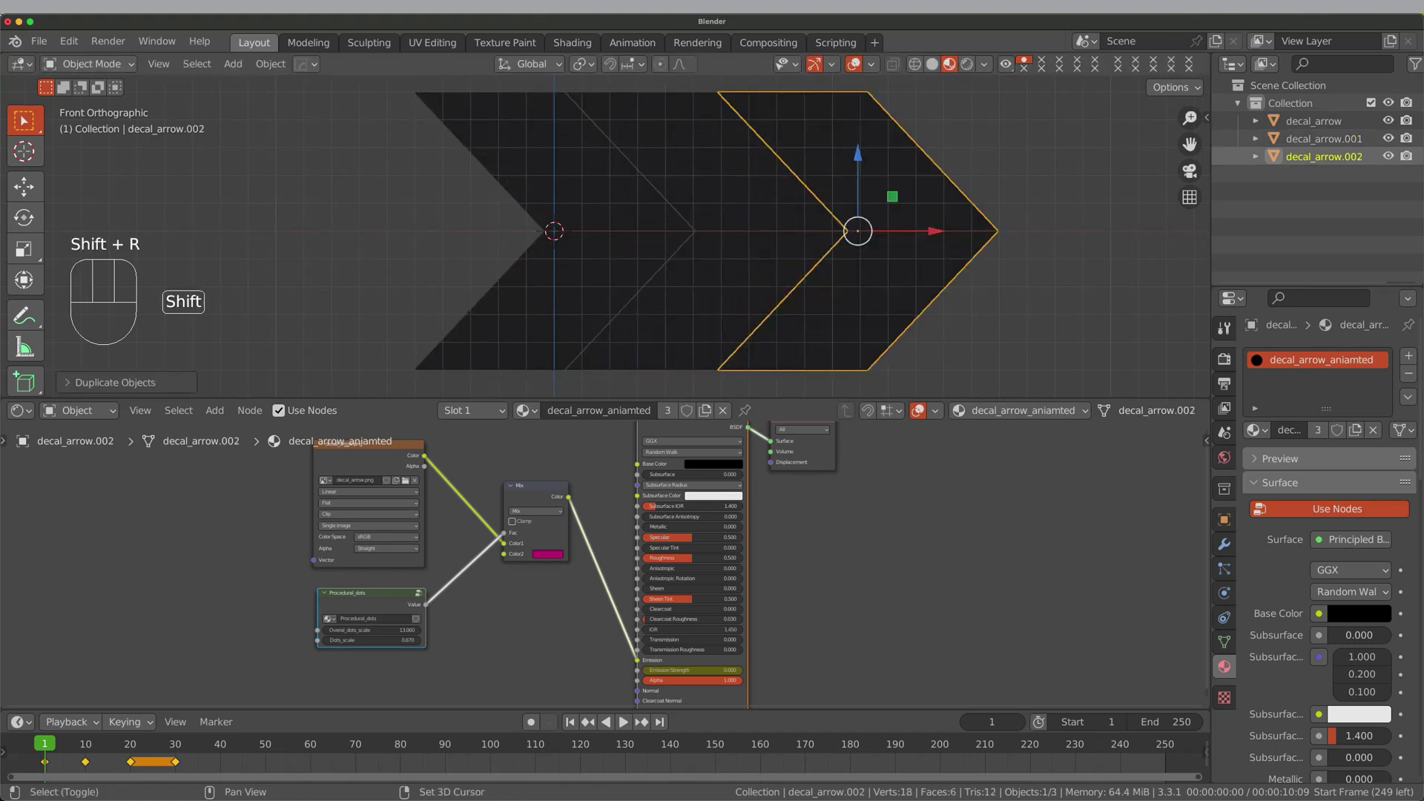
pyautogui.hotkey('shift', 'r')
pyautogui.hotkey('shift', 'r')
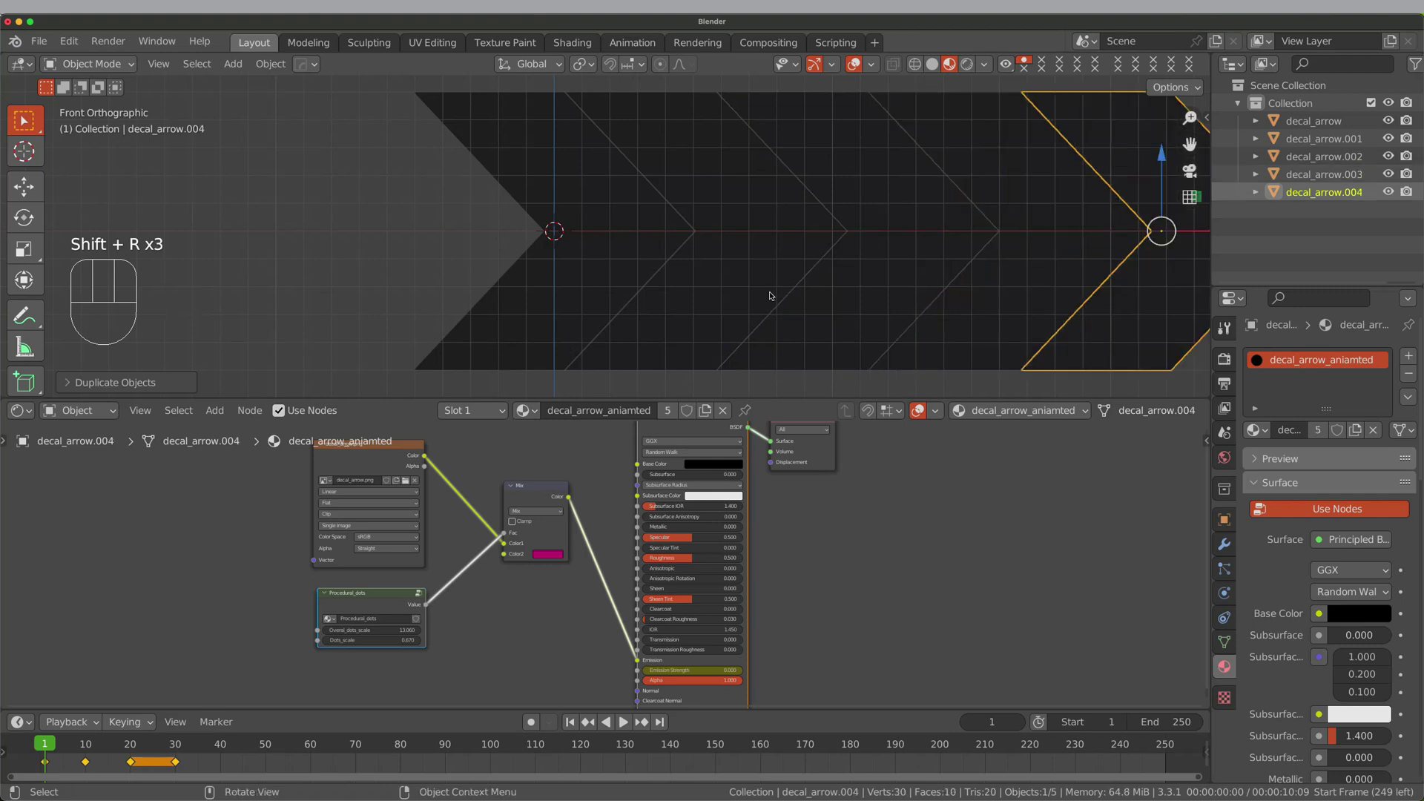
# Select all five arrows and move the row left to centre it in view
pyautogui.keyDown('shift'); pyautogui.click(604, 274); pyautogui.keyUp('shift')
pyautogui.keyDown('shift'); pyautogui.click(753, 292); pyautogui.keyUp('shift')
pyautogui.keyDown('shift'); pyautogui.click(853, 304); pyautogui.keyUp('shift')
pyautogui.keyDown('shift'); pyautogui.click(1001, 318); pyautogui.keyUp('shift')
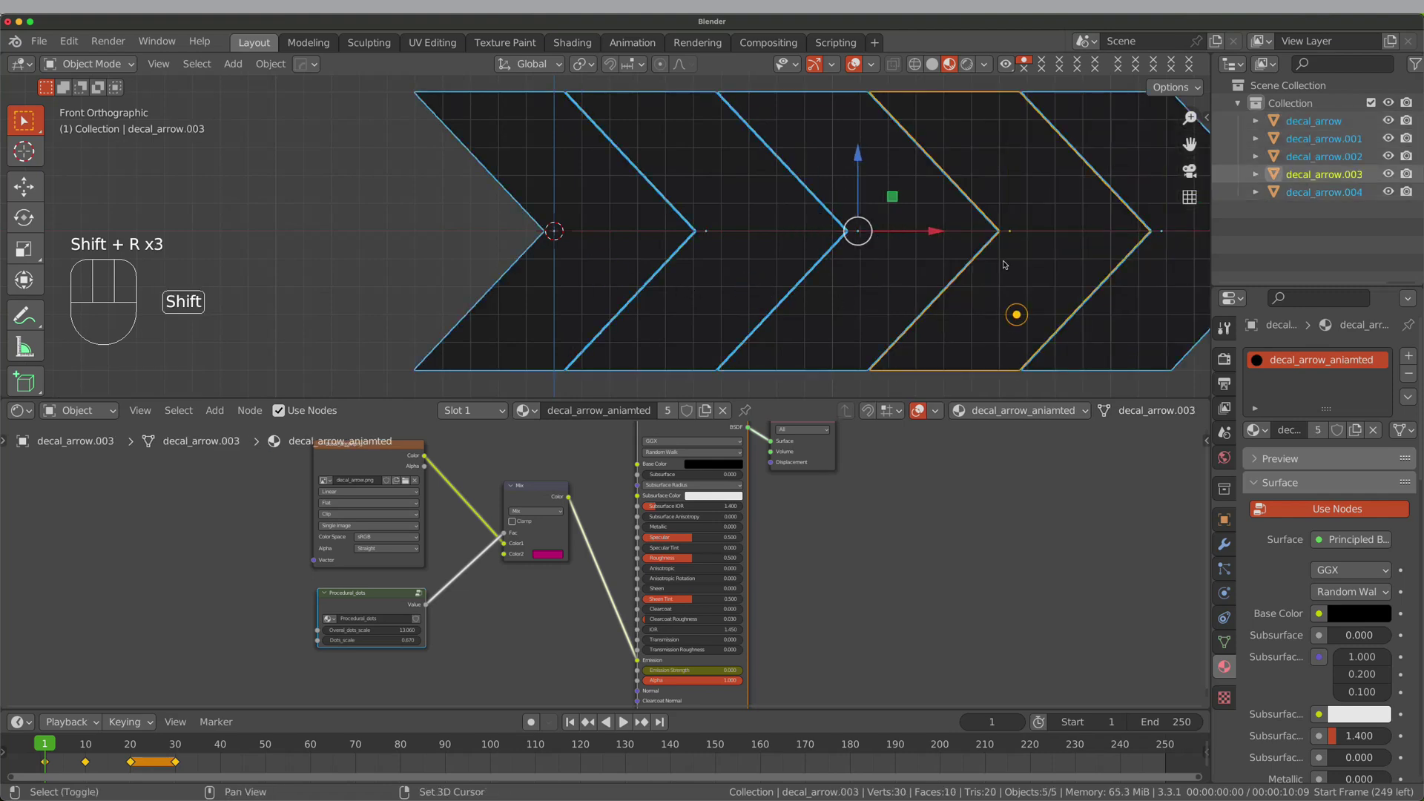
pyautogui.moveTo(931, 231); pyautogui.dragTo(627, 258)
pyautogui.scroll(-2, 684, 277)
pyautogui.scroll(1, 683, 276)
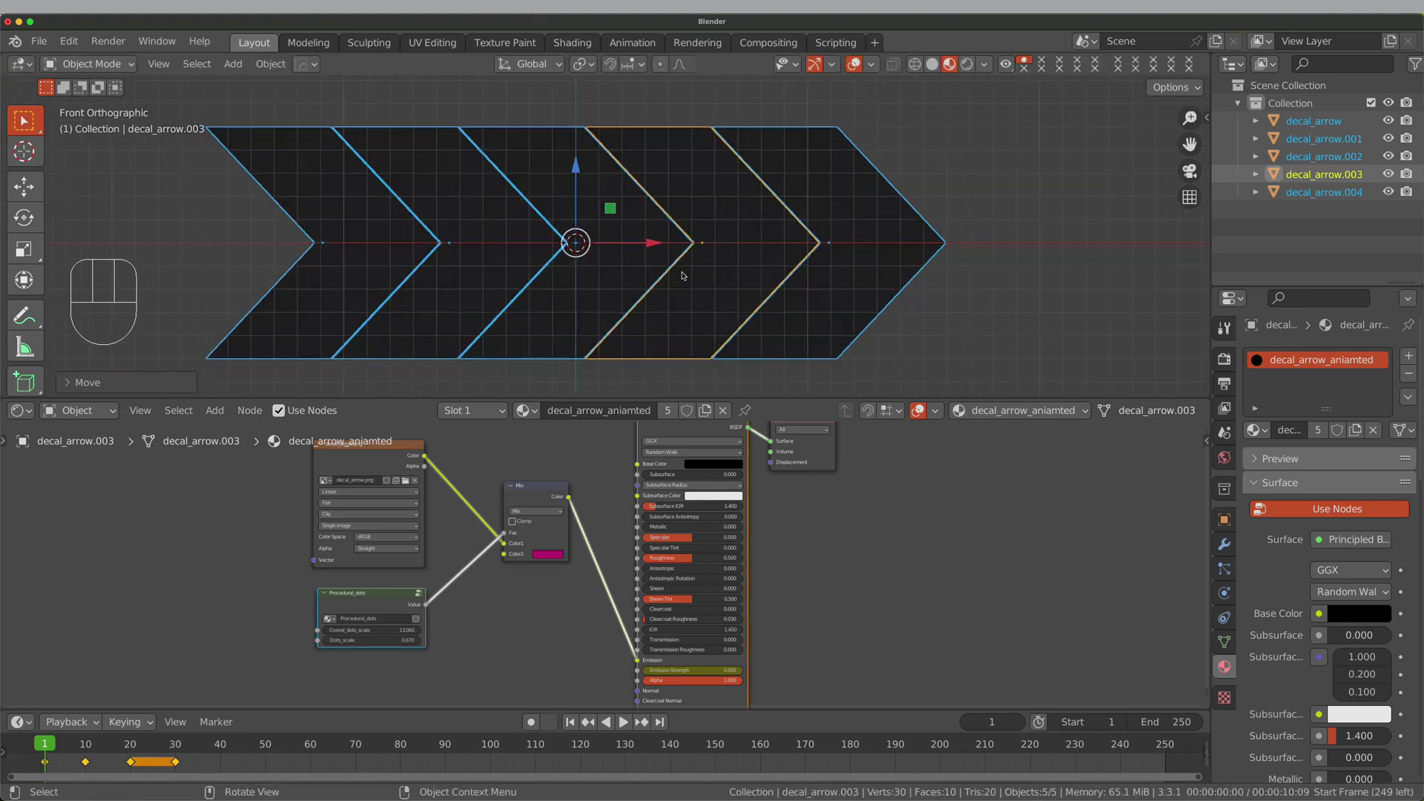
pyautogui.keyDown('shift'); pyautogui.moveTo(616, 319); pyautogui.dragTo(680, 293, button='middle'); pyautogui.keyUp('shift')
# Select the first arrow and preview its blinking animation
pyautogui.click(406, 300)
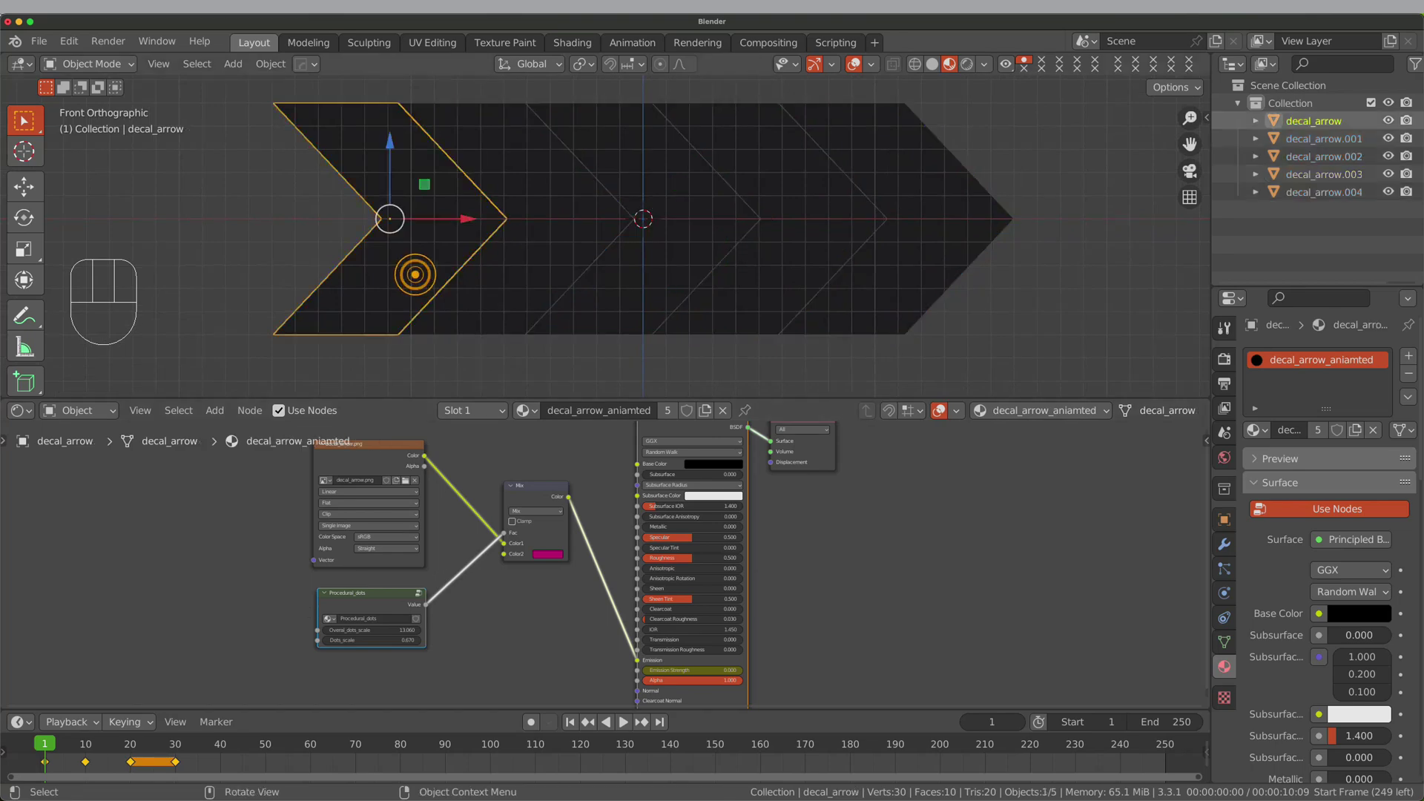
pyautogui.press('space')
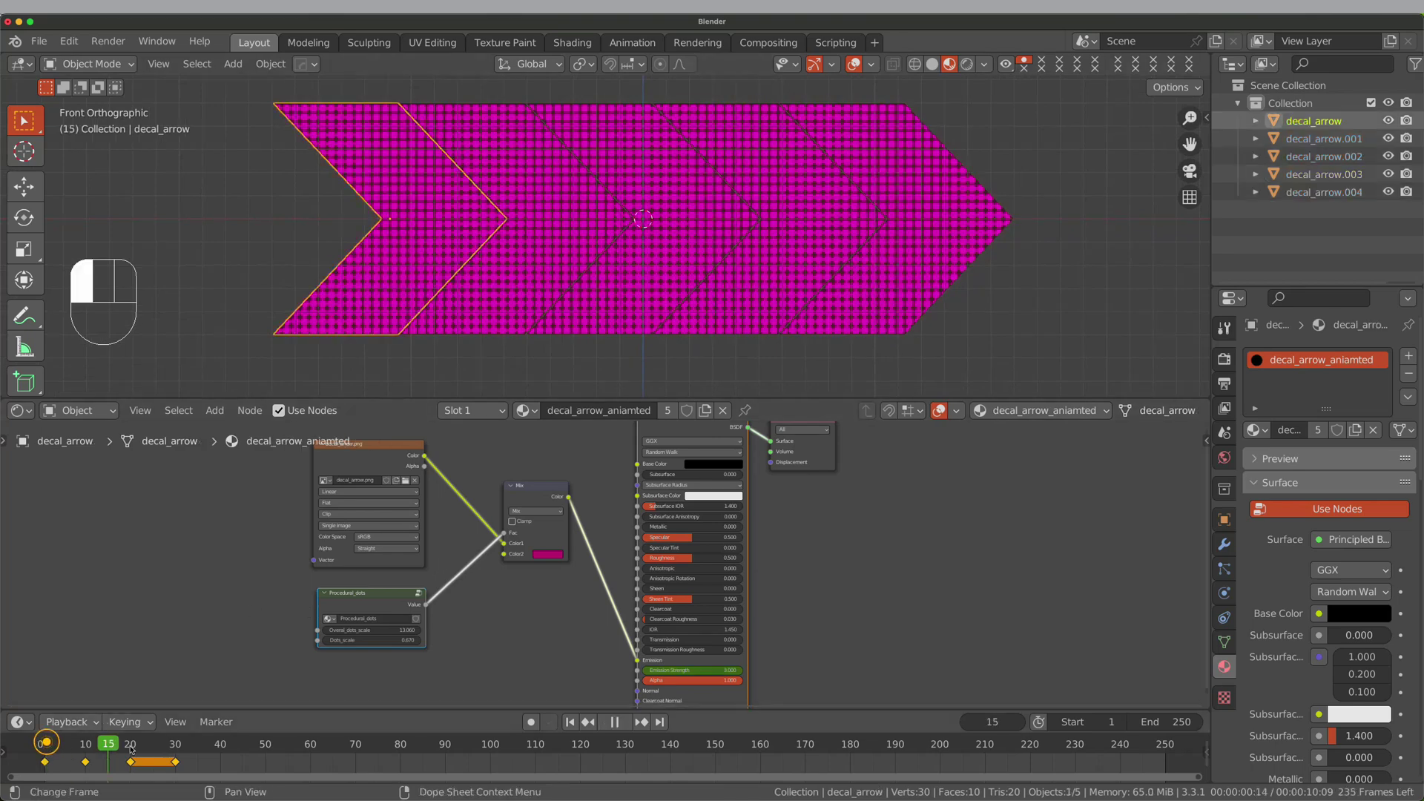
pyautogui.click(159, 749)
pyautogui.press('space')
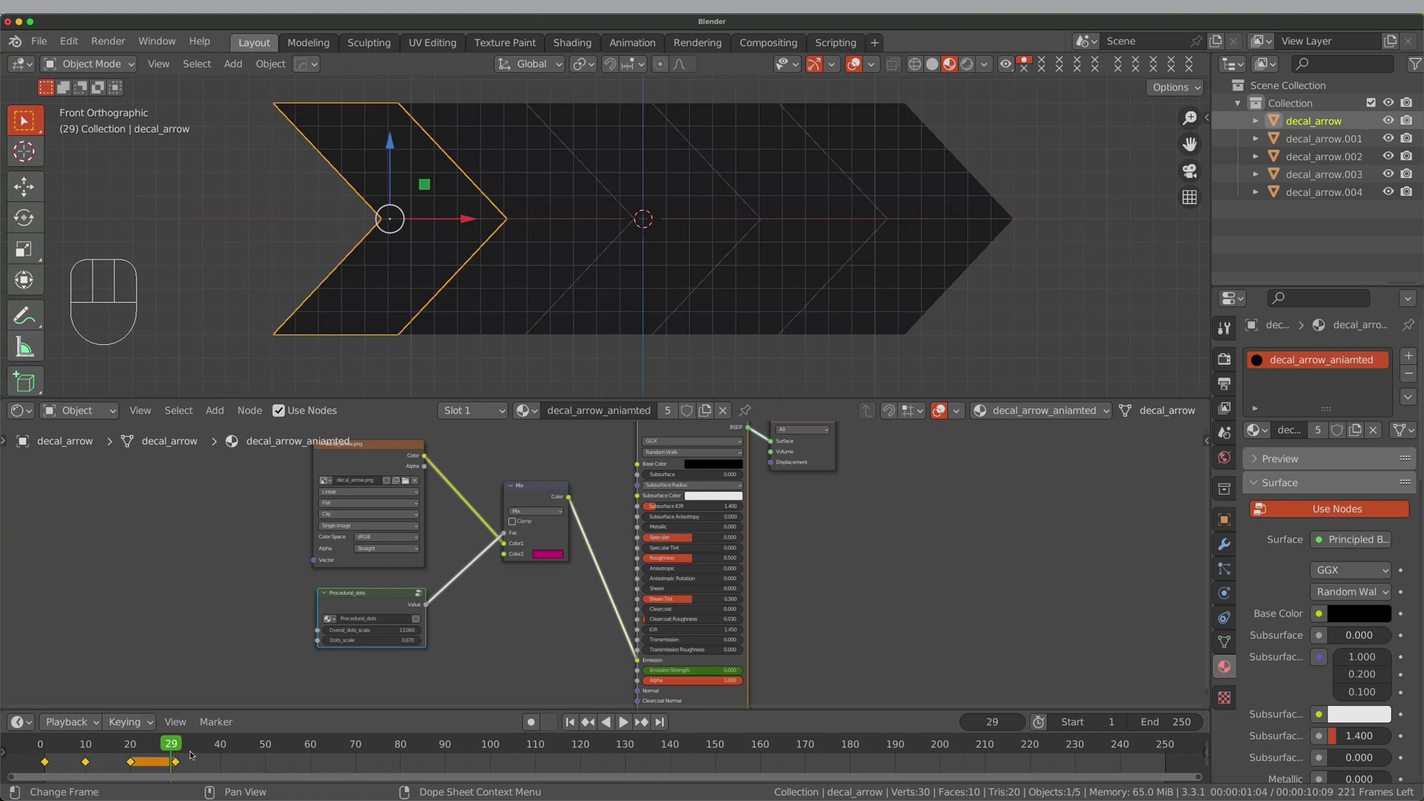
# Give decal_arrow.001 its own material and shift its blink keyframes 22 frames later
pyautogui.click(517, 263)
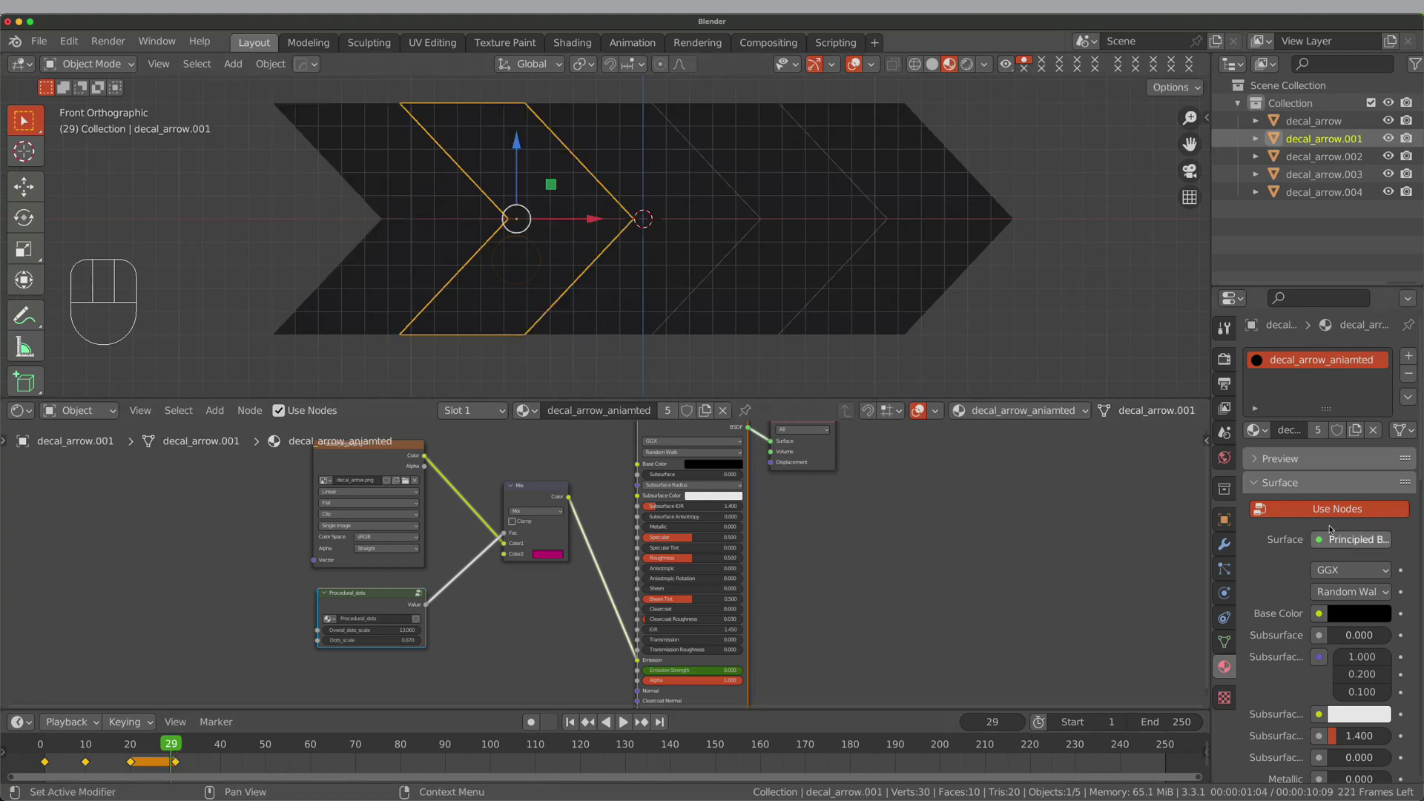
pyautogui.moveTo(1212, 454); pyautogui.dragTo(1132, 454)
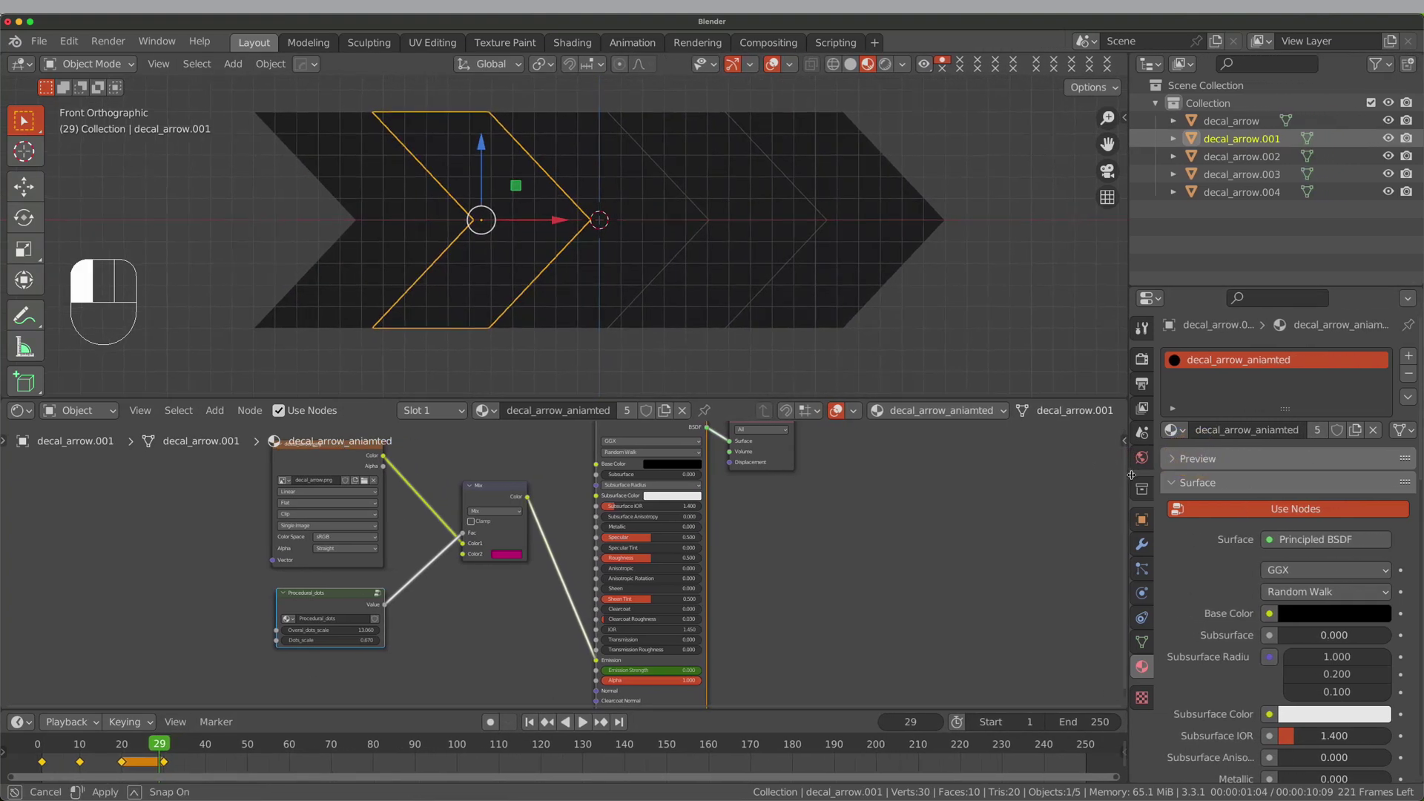
pyautogui.click(1319, 430)
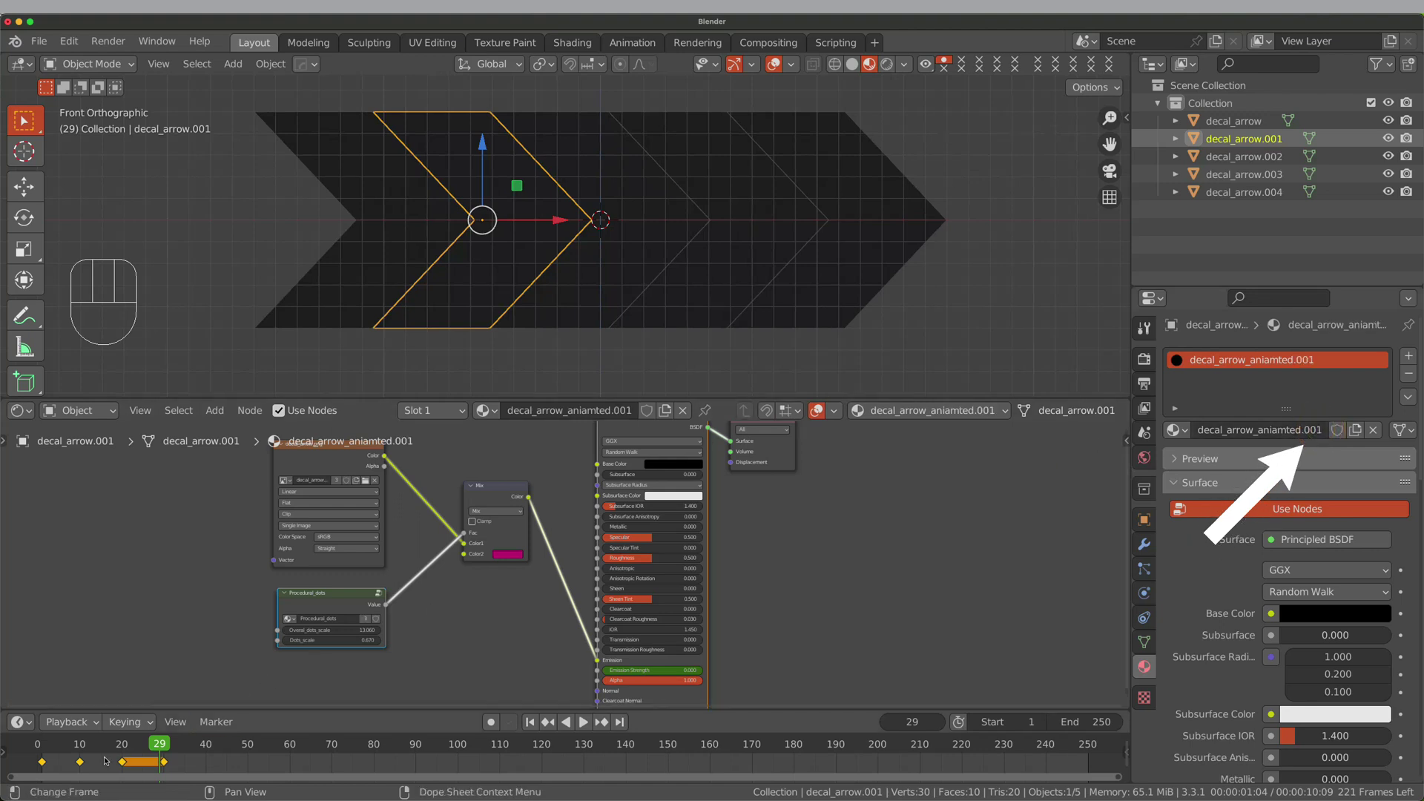
pyautogui.press('g')
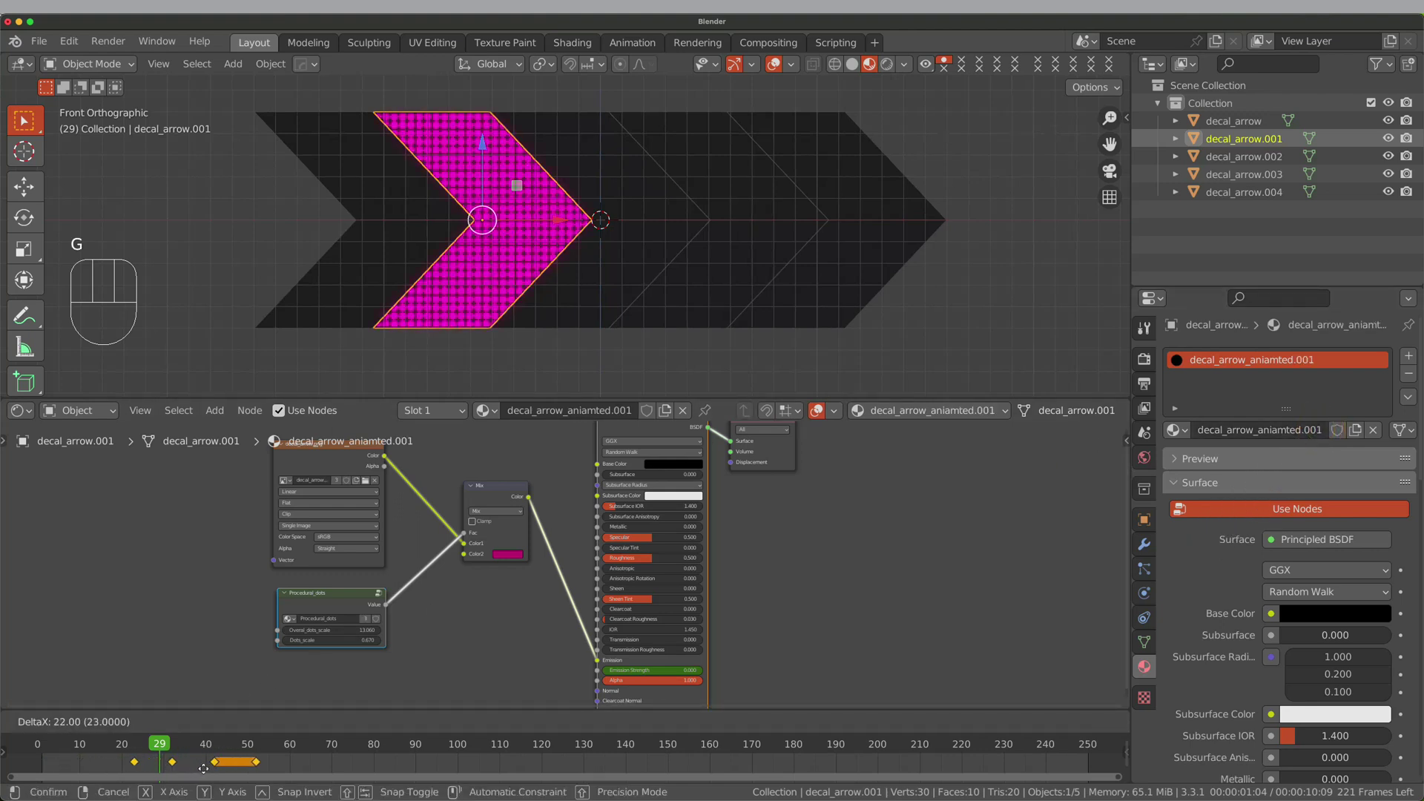
pyautogui.click(221, 774)
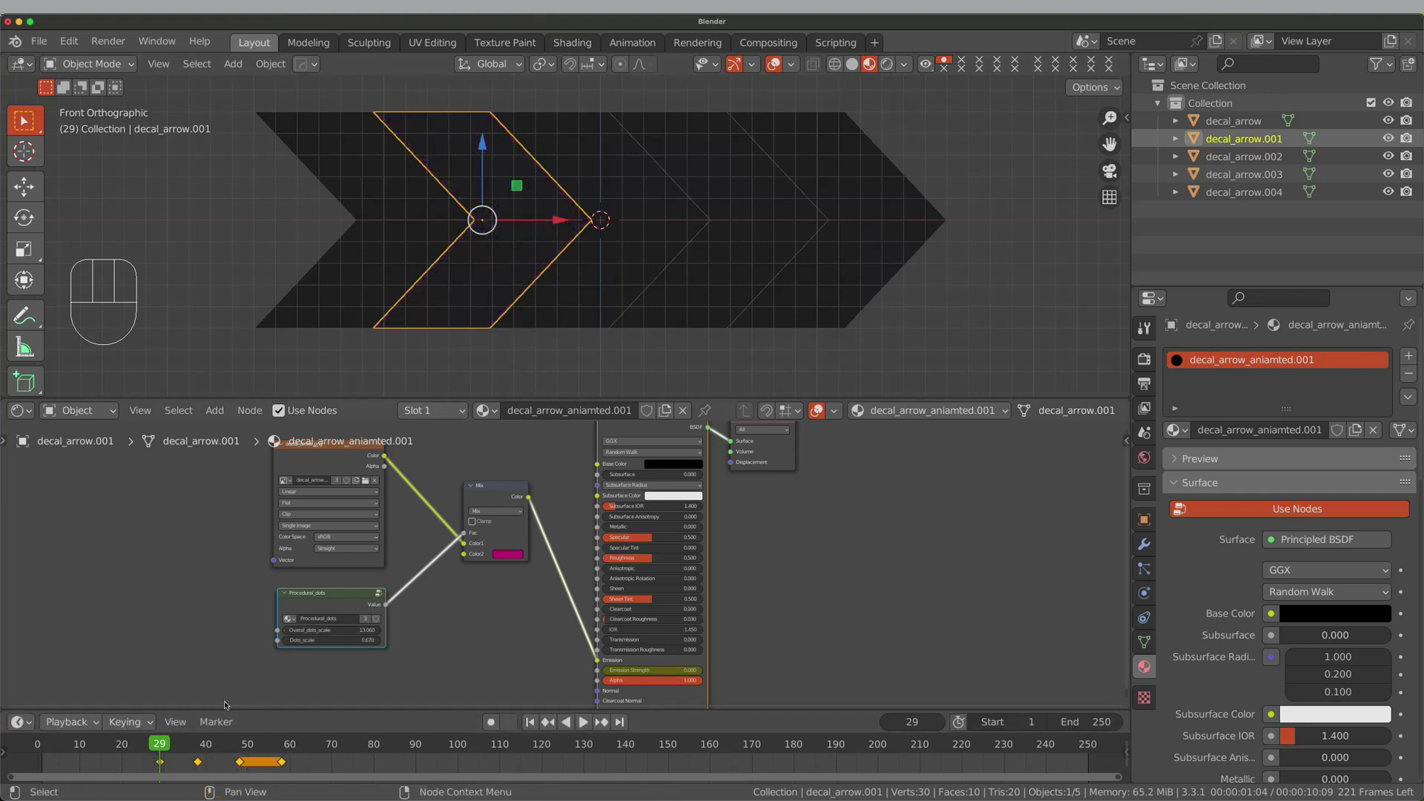
pyautogui.moveTo(160, 744); pyautogui.dragTo(281, 744)
# Give decal_arrow.002 its own material and shift its blink keyframes later
pyautogui.click(551, 300)
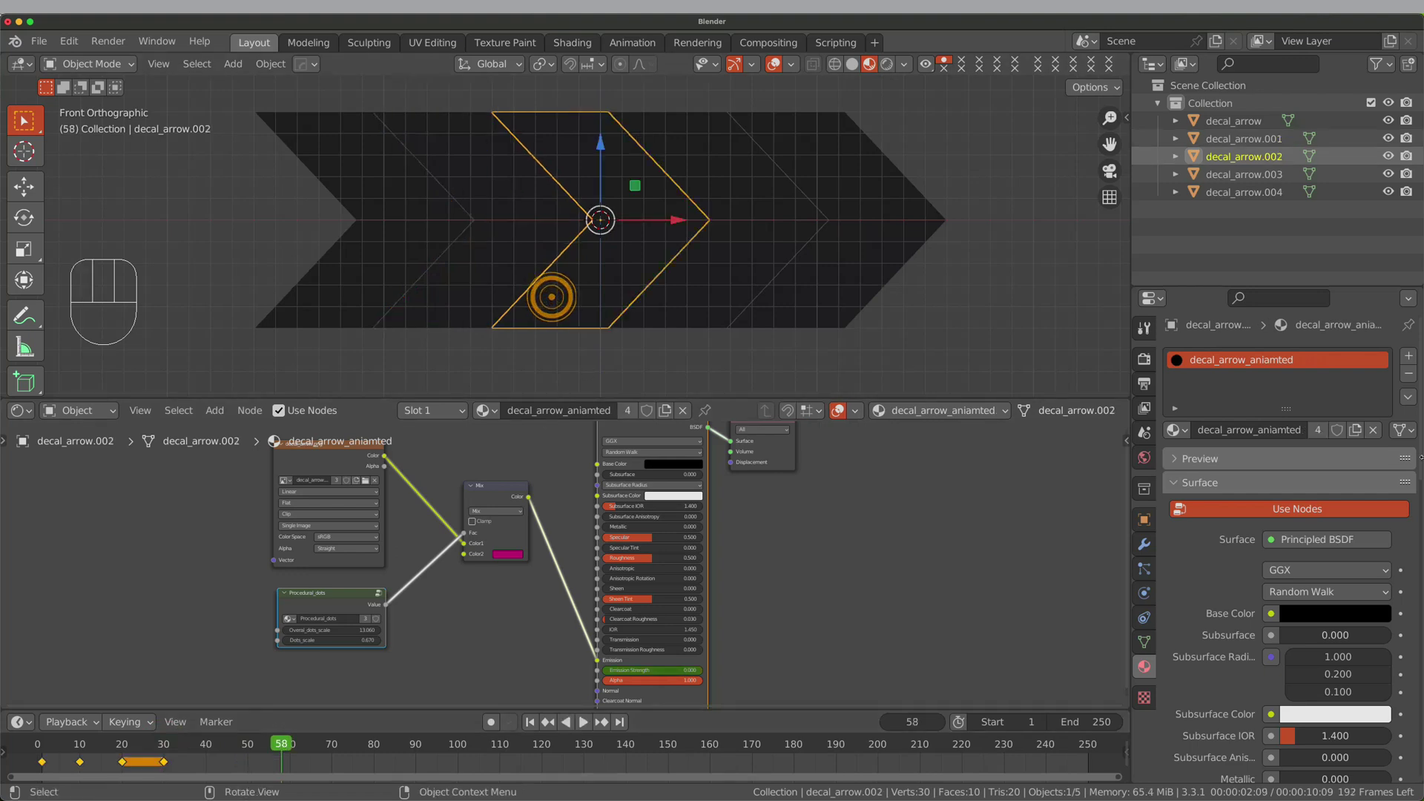
pyautogui.click(1316, 431)
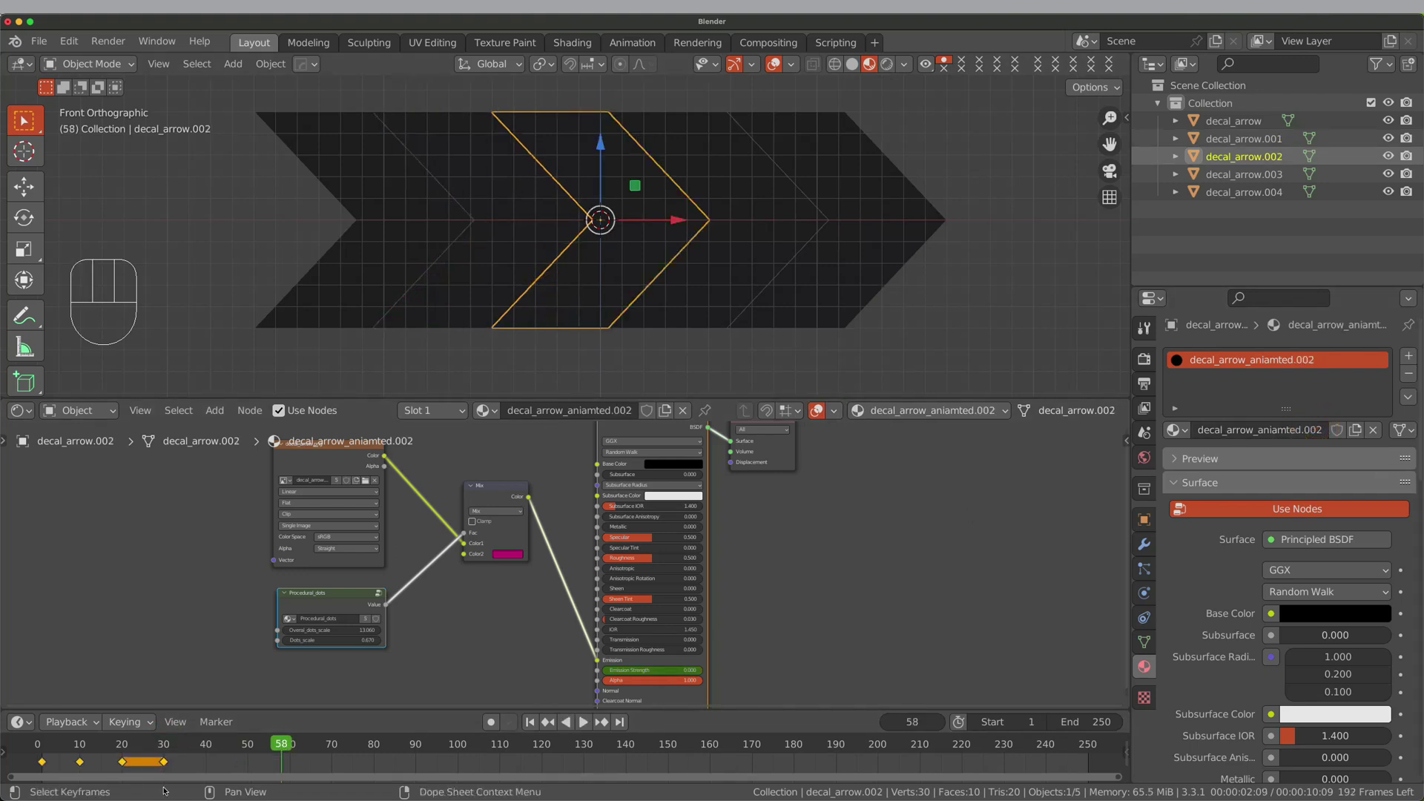
pyautogui.press('g')
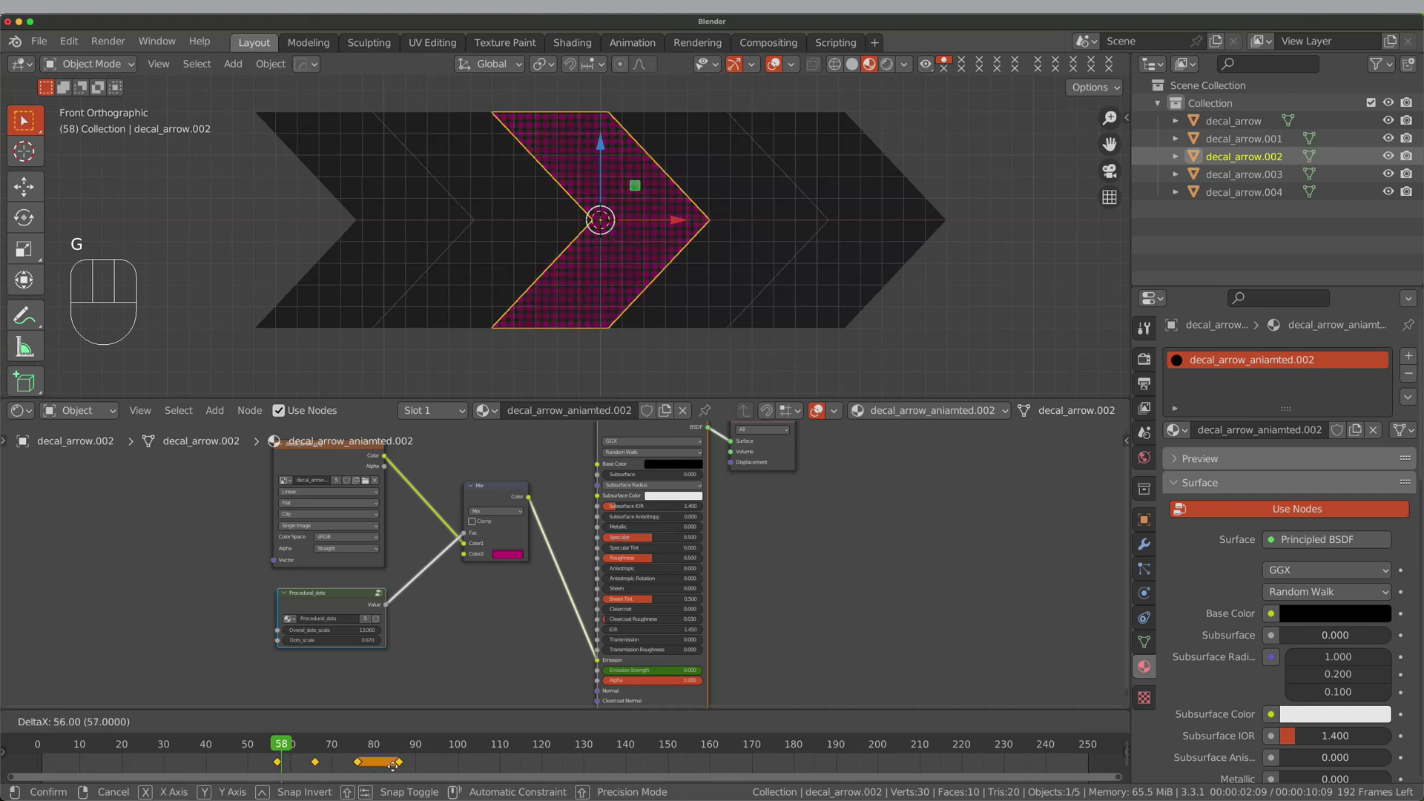
pyautogui.click(394, 768)
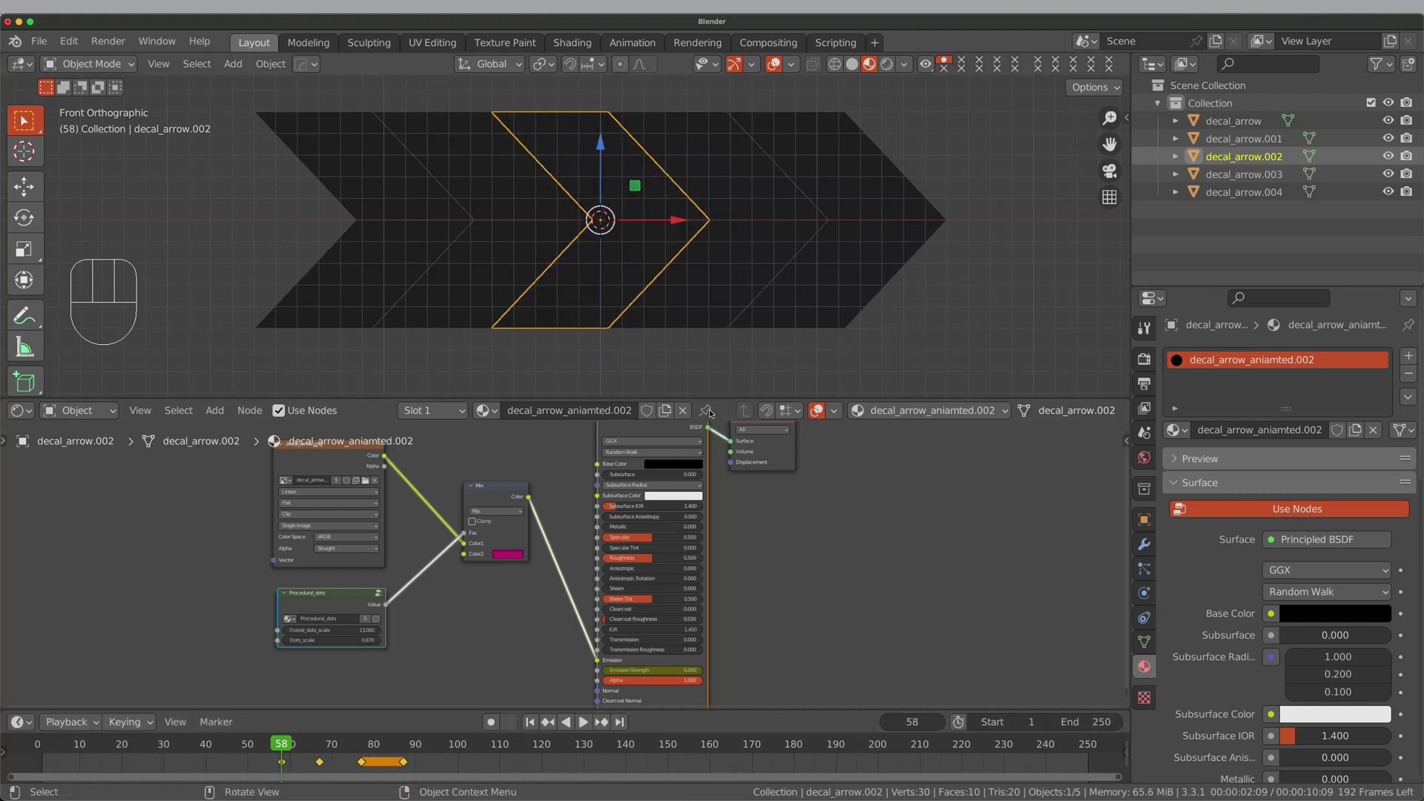
pyautogui.moveTo(282, 744); pyautogui.dragTo(403, 744)
# Give decal_arrow.003 its own material and delay its blink keyframes by 87 frames
pyautogui.click(739, 264)
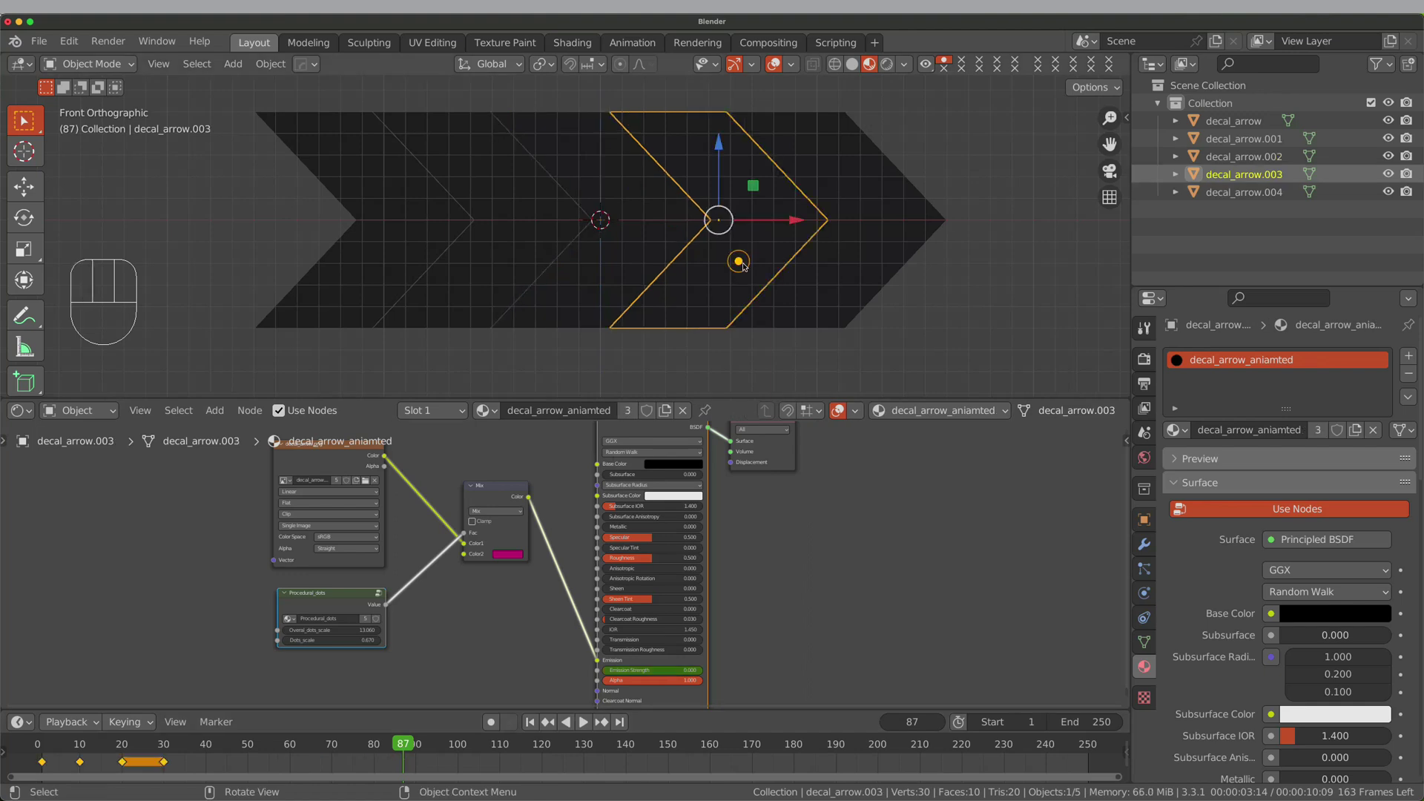
pyautogui.click(1316, 431)
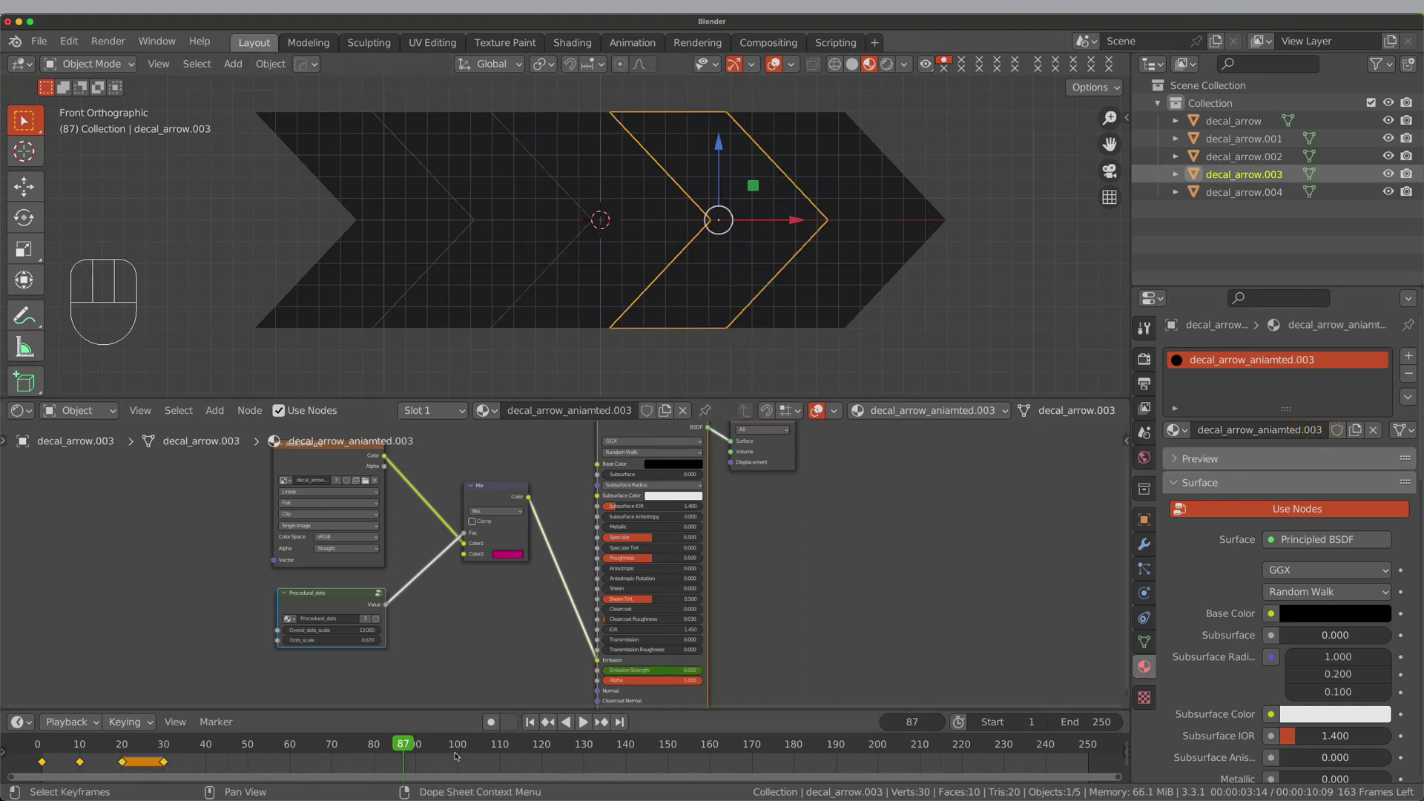
pyautogui.press('g')
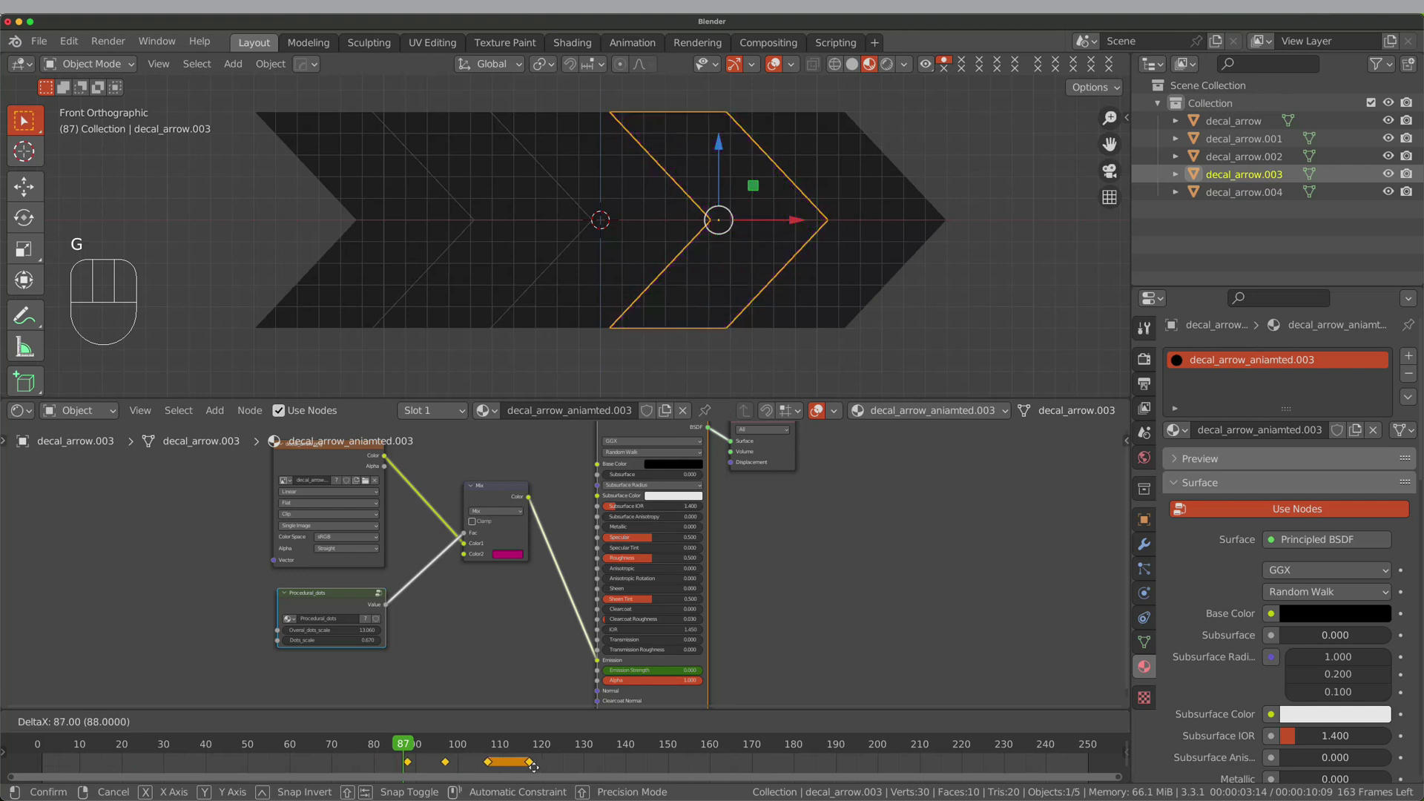
pyautogui.click(535, 767)
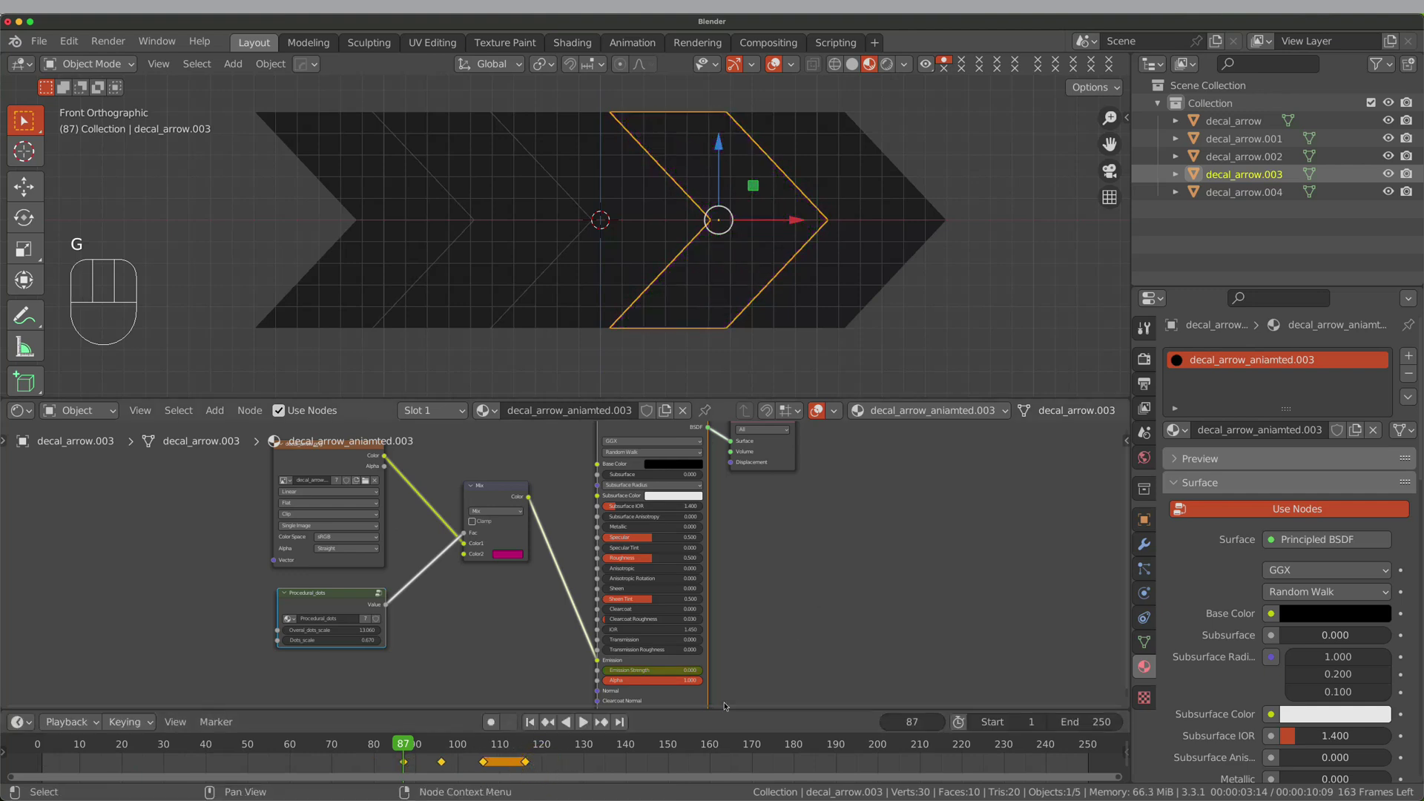
pyautogui.moveTo(389, 746); pyautogui.dragTo(524, 748)
# Give decal_arrow.004 its own material and delay its blink keyframes by 114 frames
pyautogui.click(828, 292)
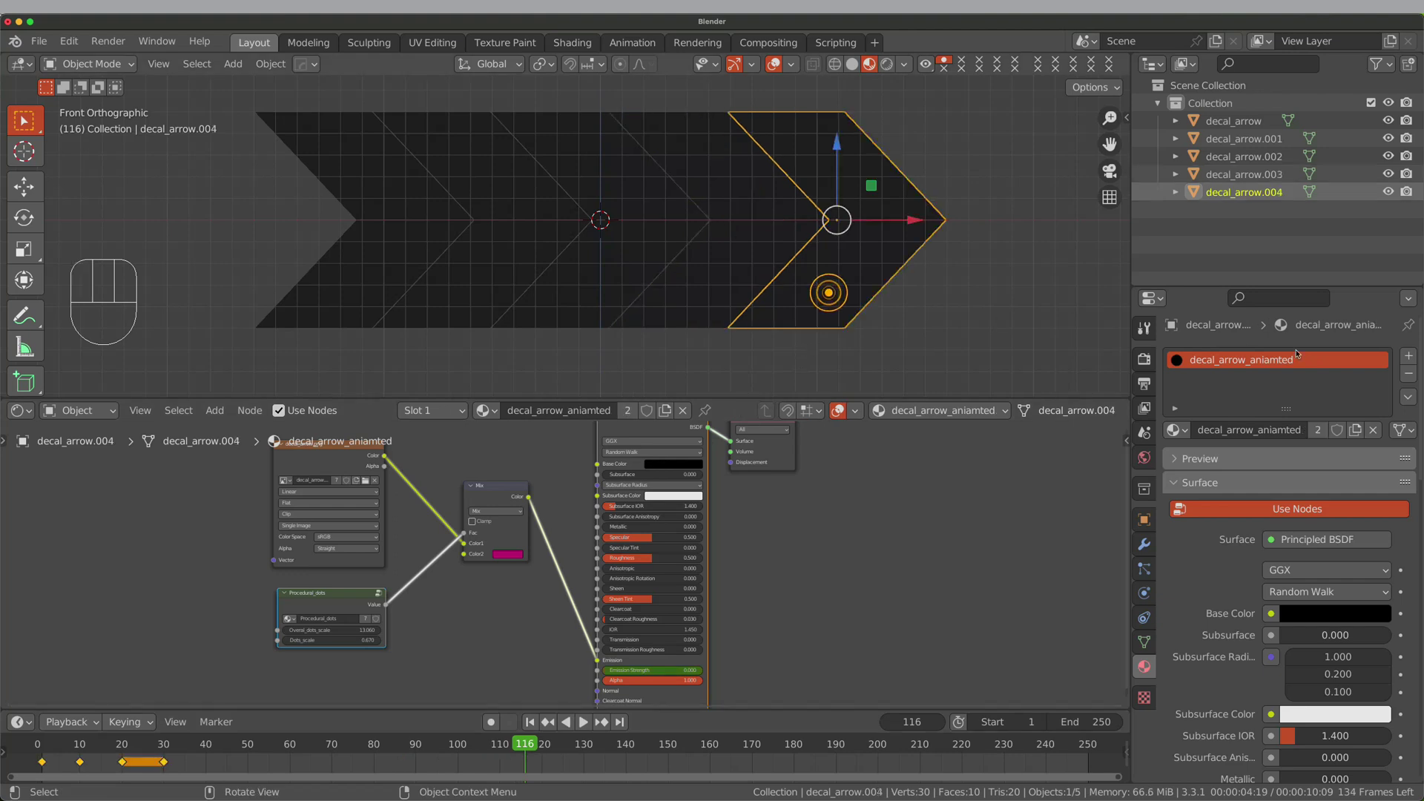
pyautogui.click(1318, 430)
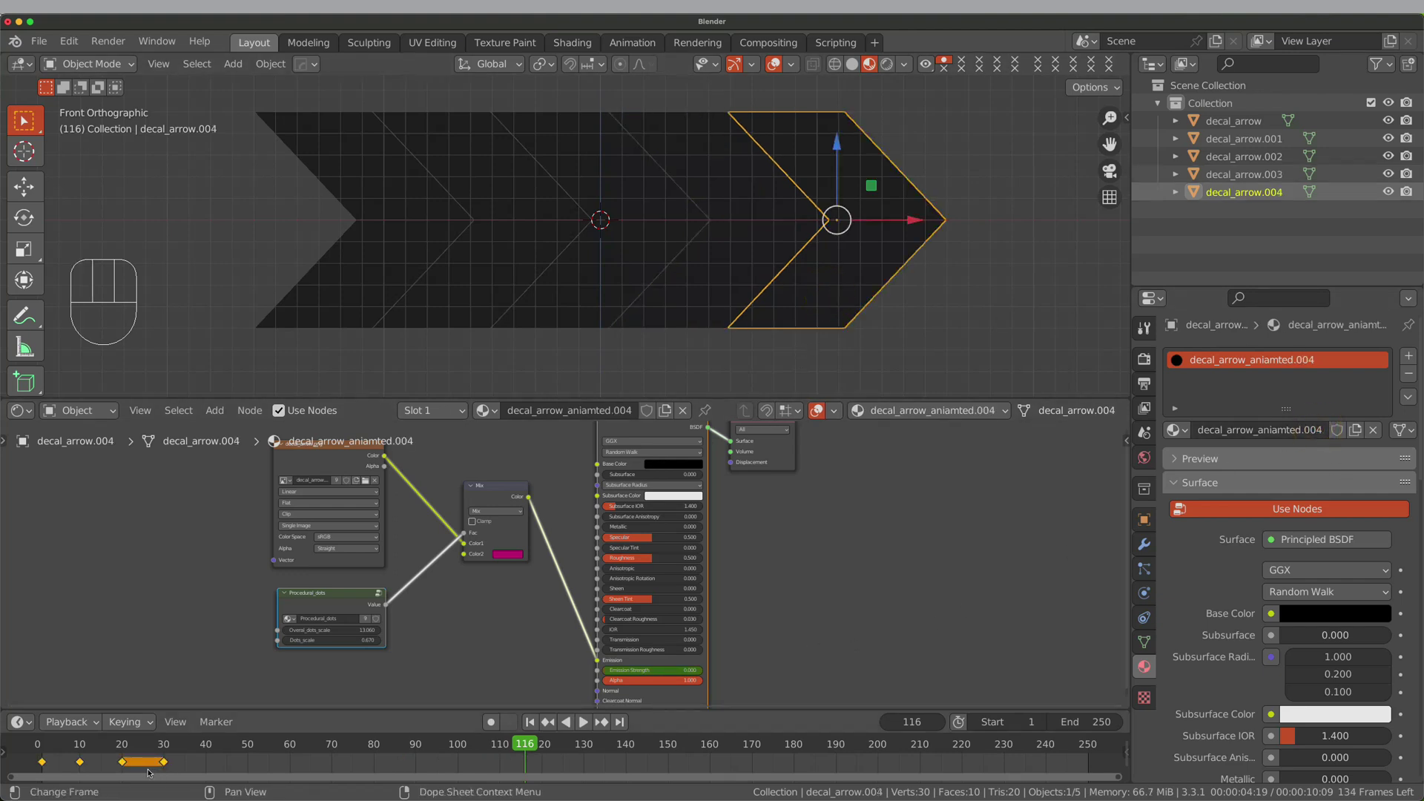
pyautogui.press('g')
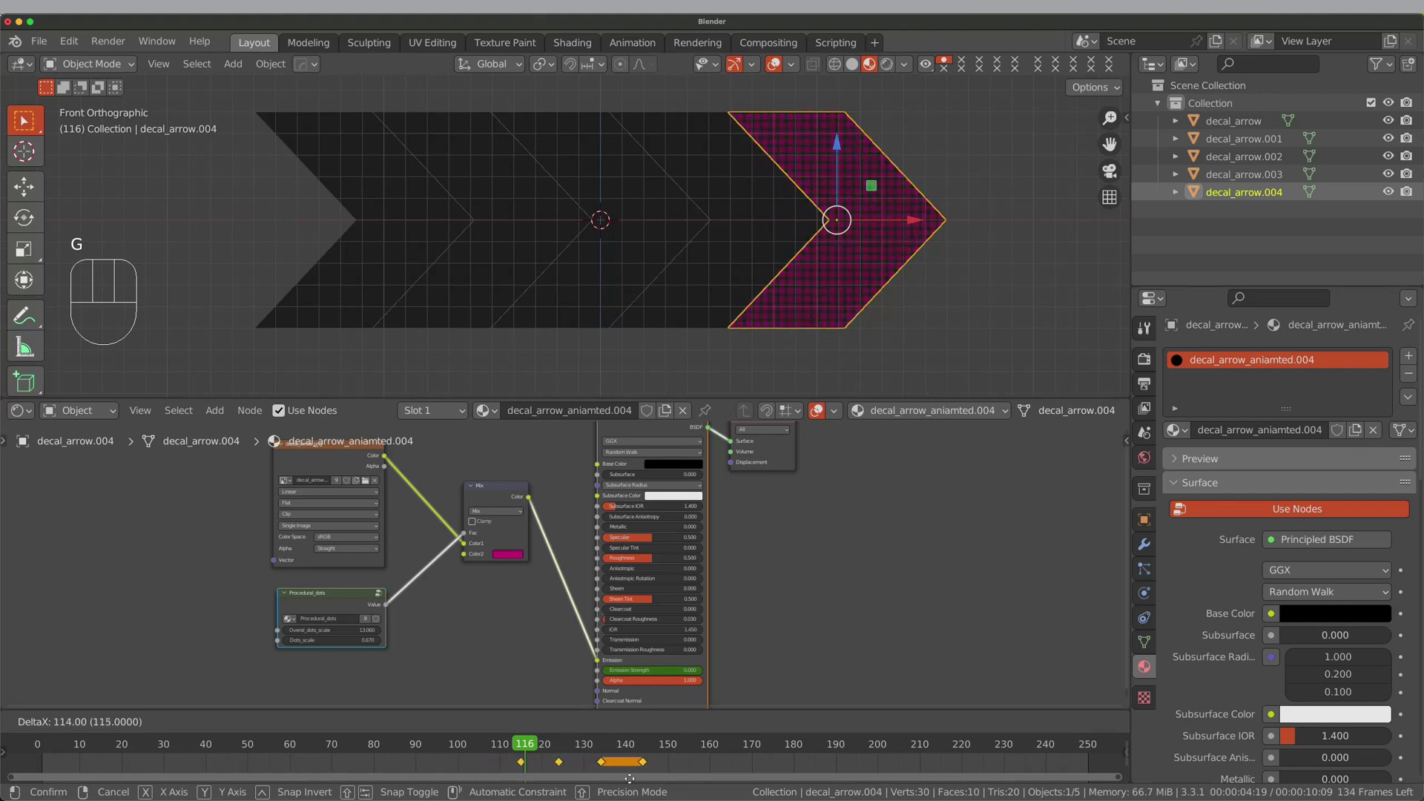
pyautogui.click(630, 778)
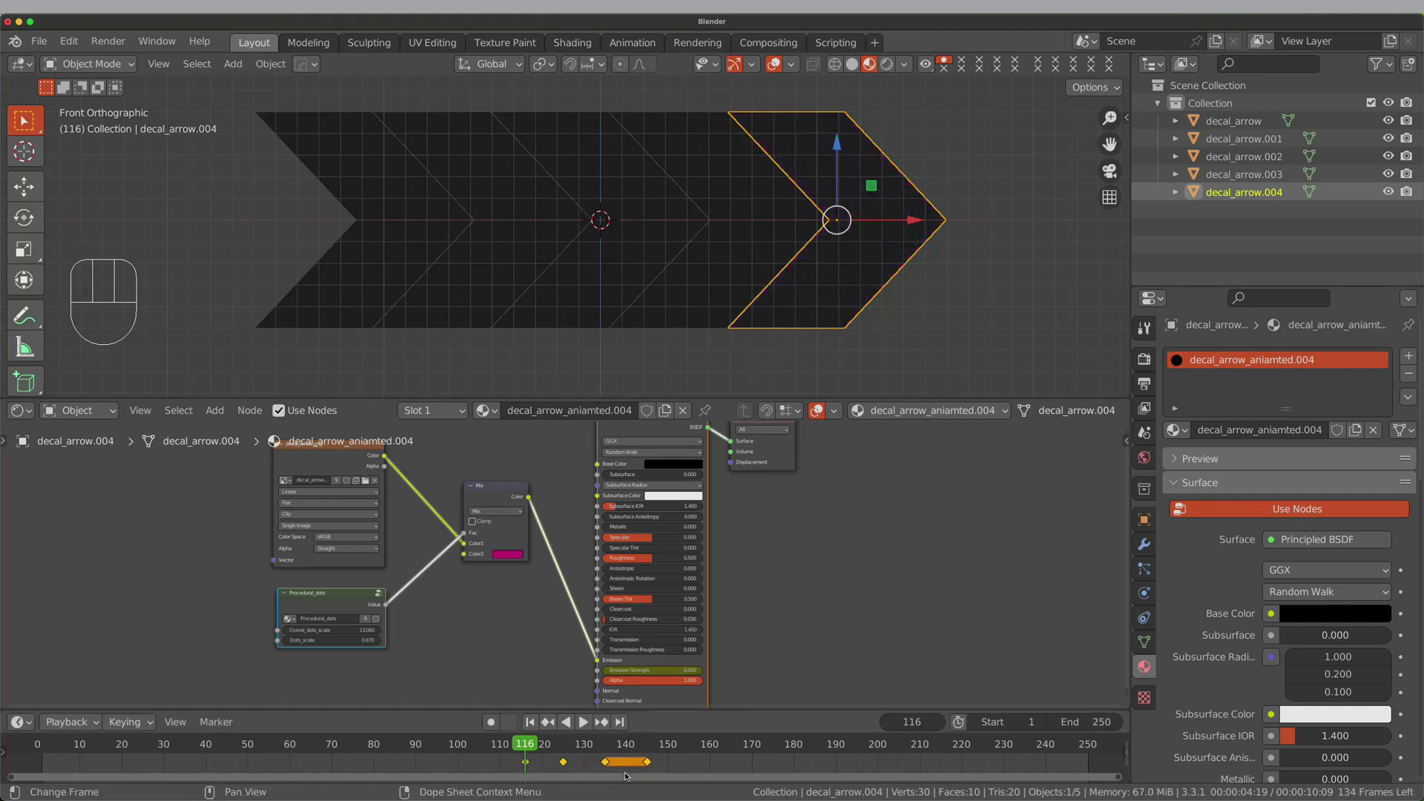
# Select all five arrows and scale their blink keyframes to about 0.55 from frame 1
pyautogui.keyDown('shift'); pyautogui.click(726, 271); pyautogui.keyUp('shift')
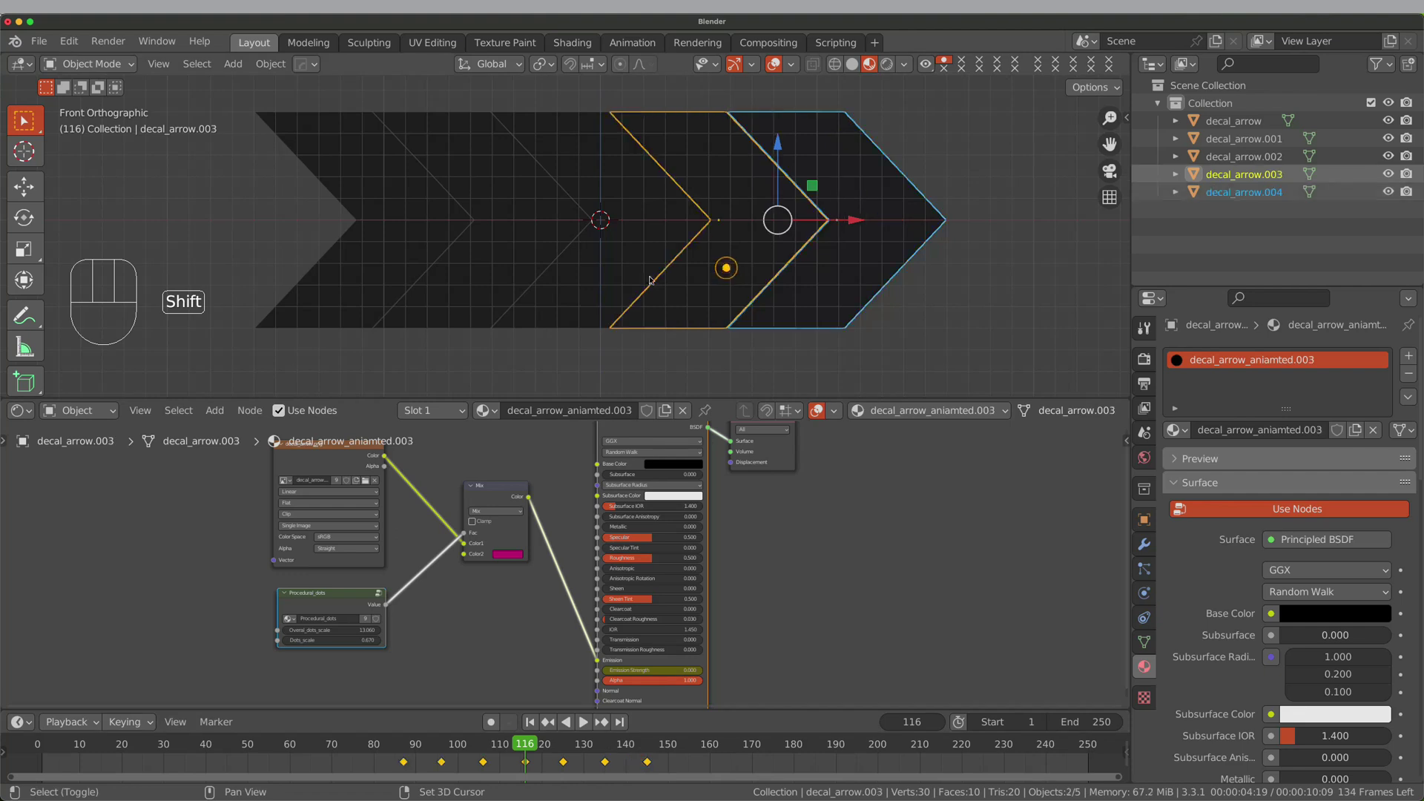
pyautogui.keyDown('shift'); pyautogui.click(621, 268); pyautogui.keyUp('shift')
pyautogui.keyDown('shift'); pyautogui.click(500, 279); pyautogui.keyUp('shift')
pyautogui.keyDown('shift'); pyautogui.click(379, 280); pyautogui.keyUp('shift')
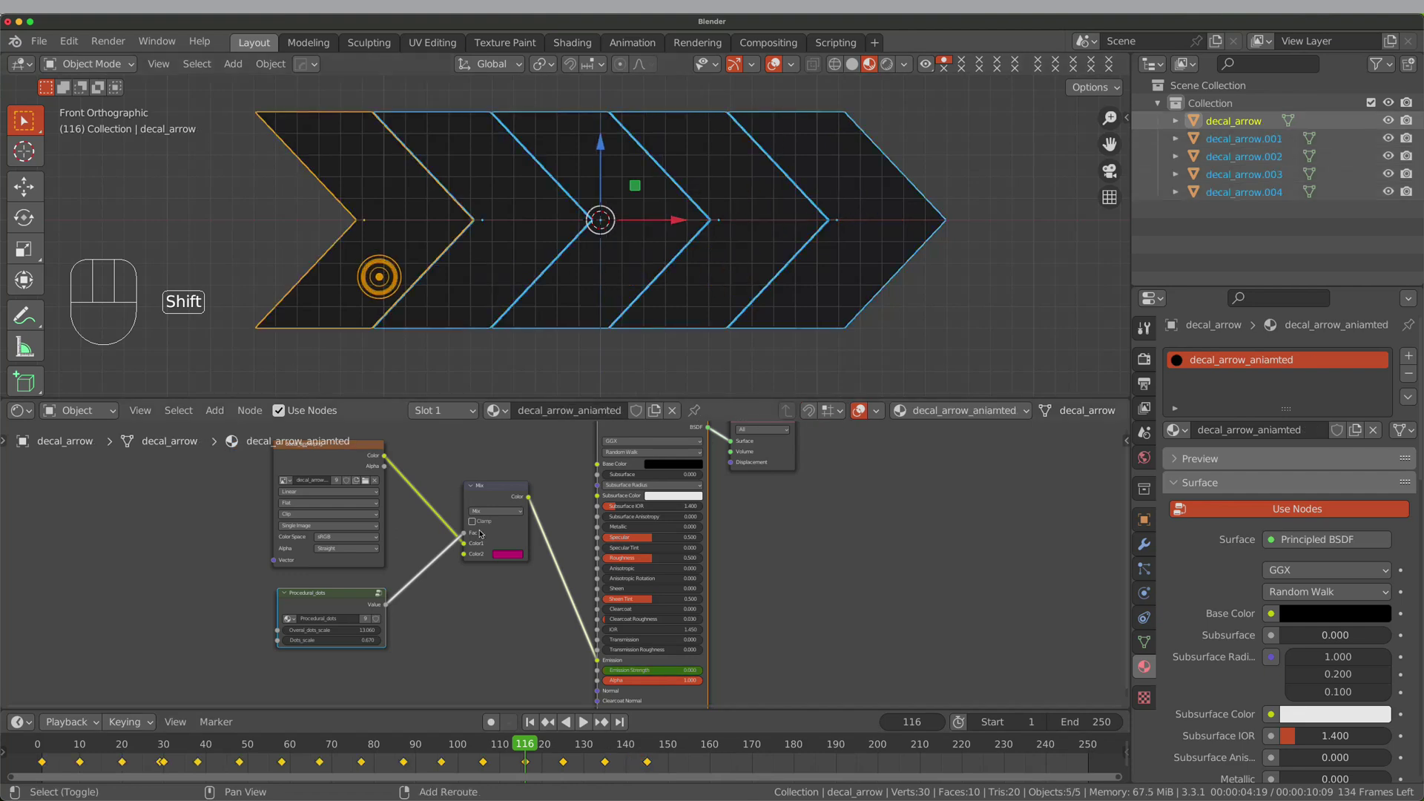
pyautogui.hotkey('shift', 'Left')
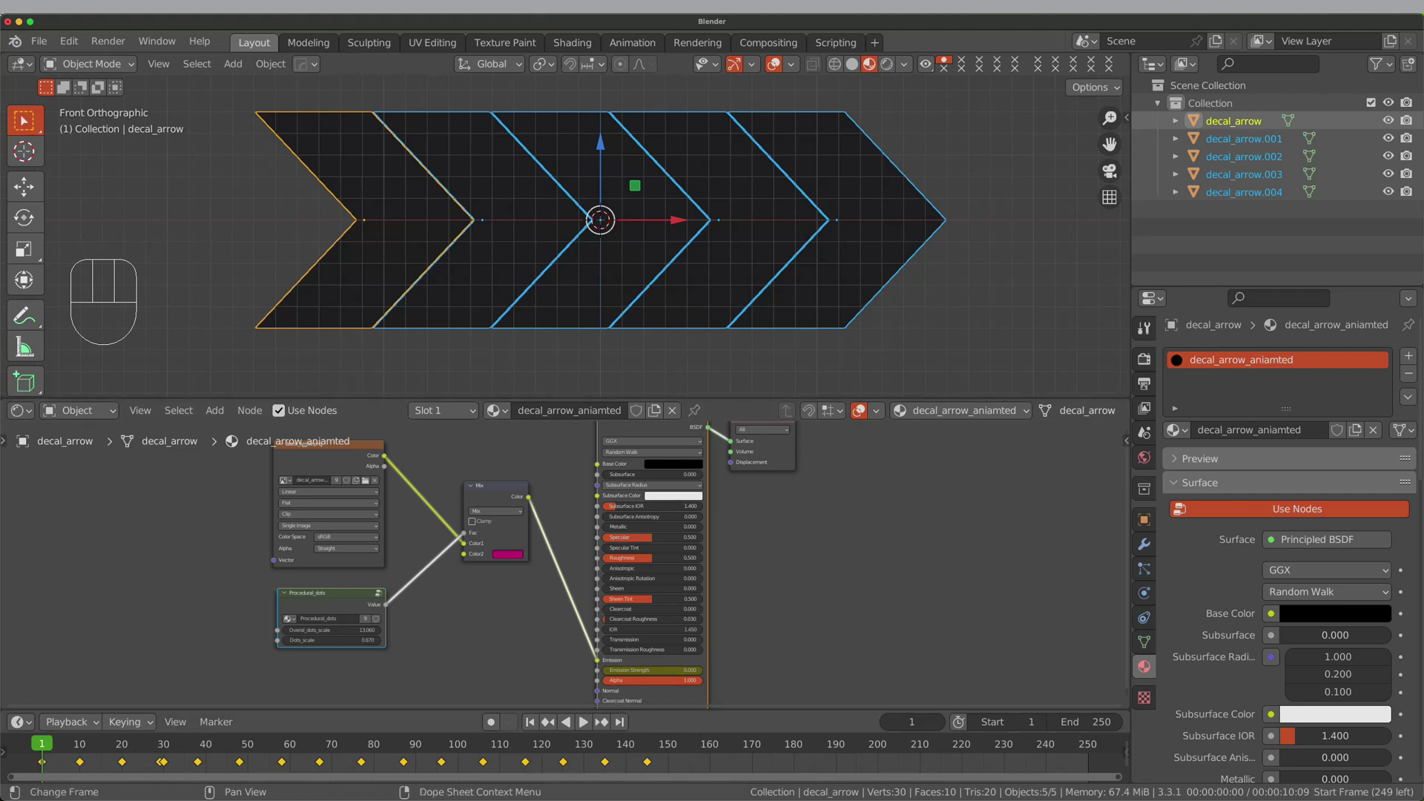
pyautogui.press('s')
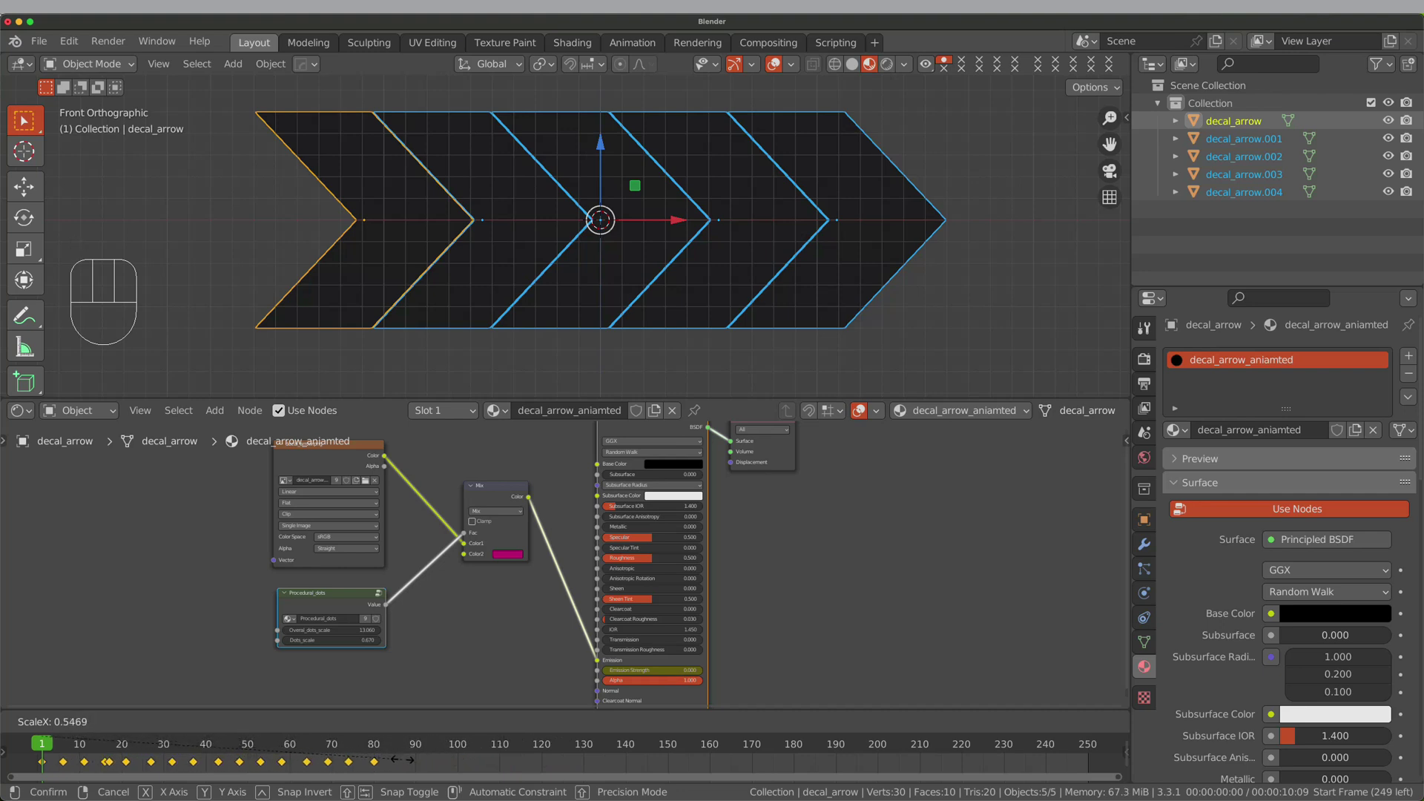
pyautogui.click(401, 760)
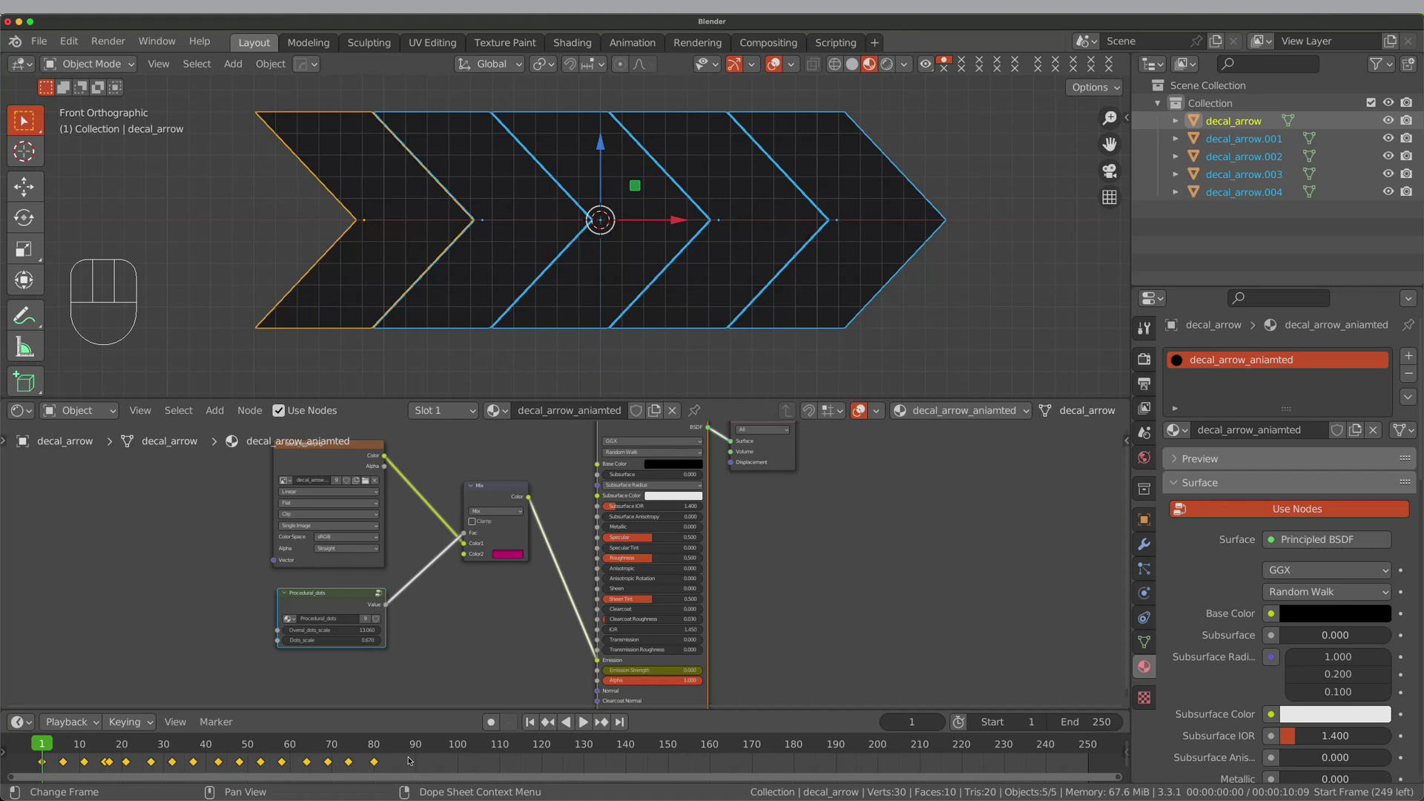